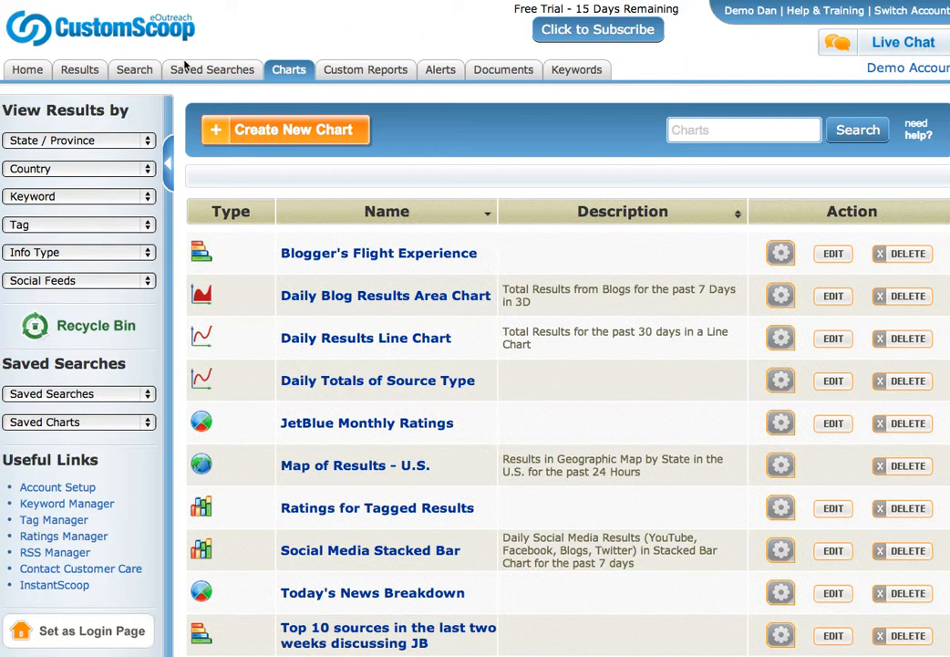
Go to the Home dashboard, then back to the Charts list showing the saved charts.
click(26, 71)
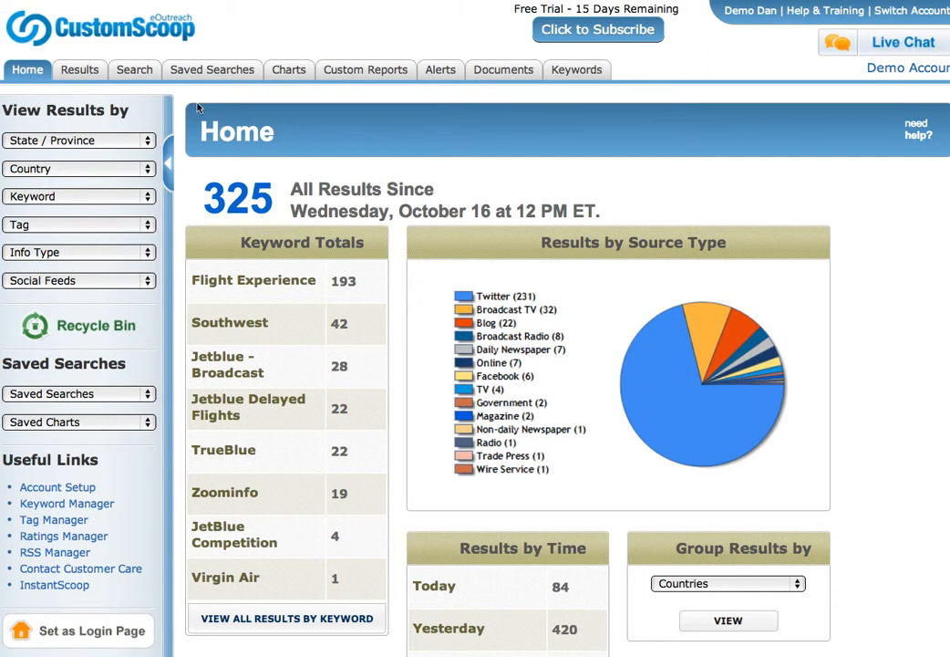
click(290, 71)
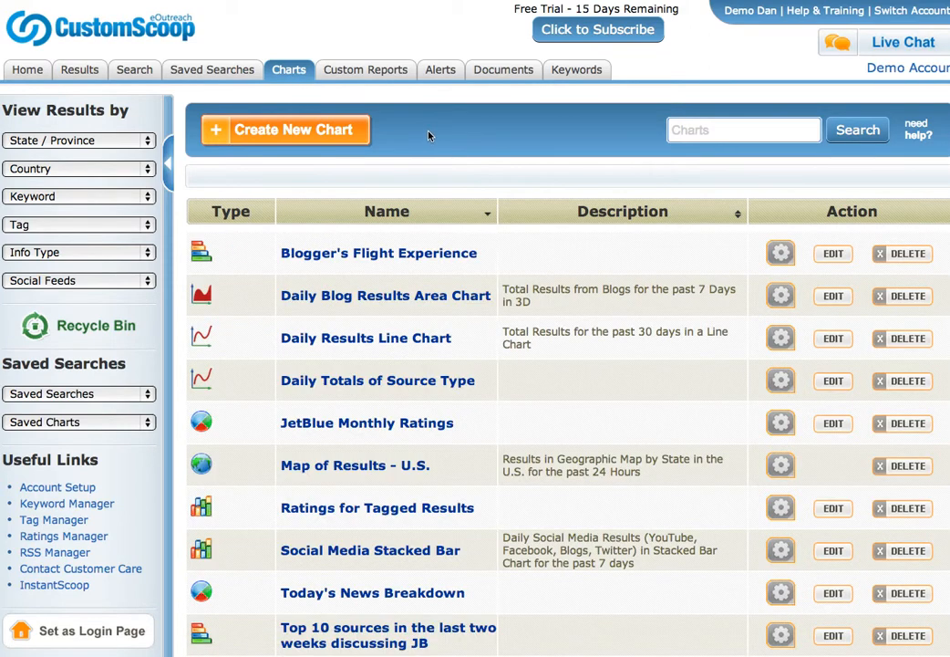
Begin a new chart, leaving each pie slice representing Keyword.
click(287, 130)
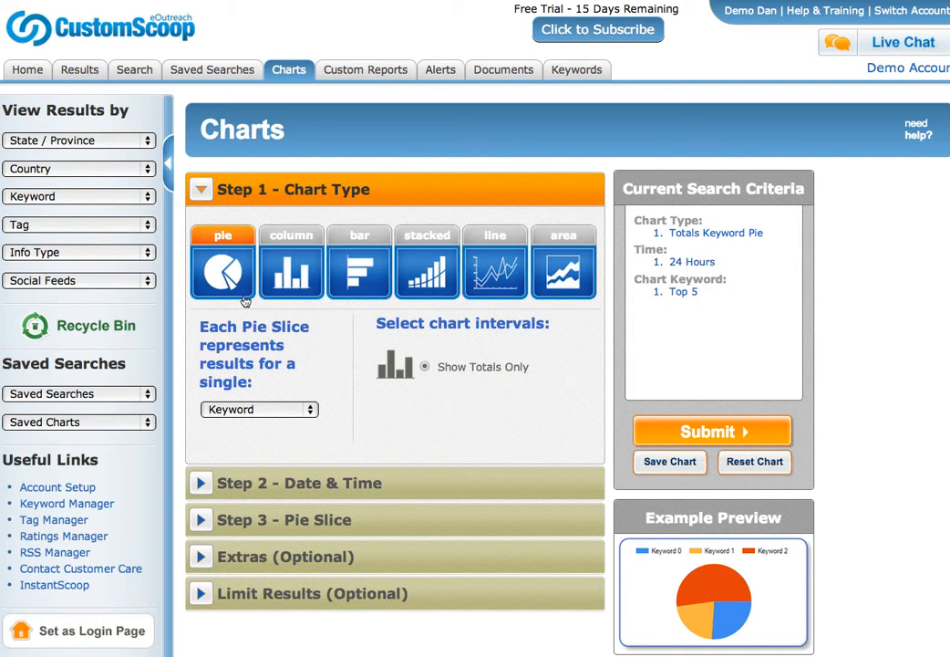
click(300, 410)
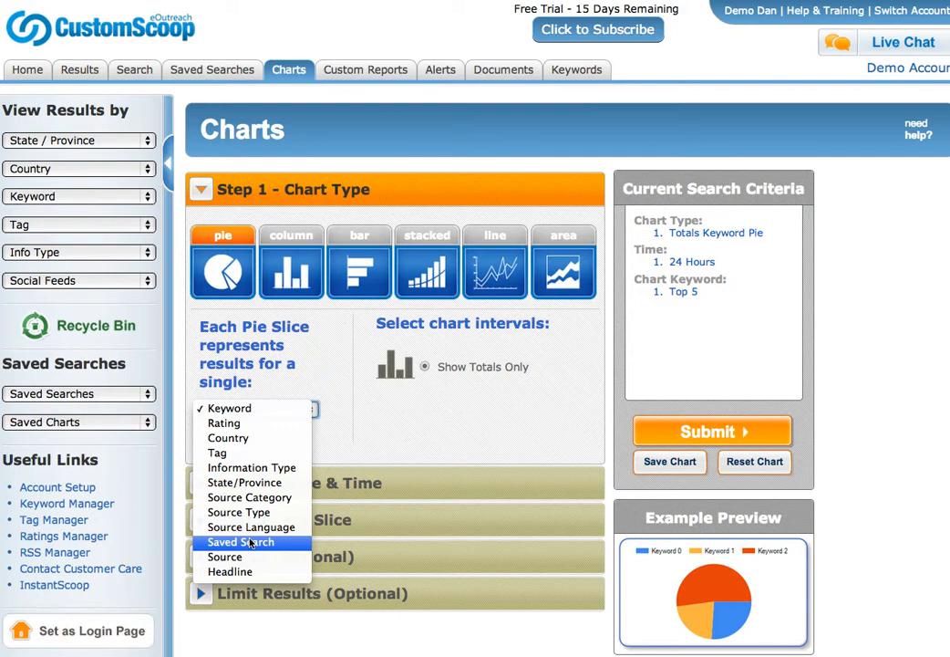
click(210, 73)
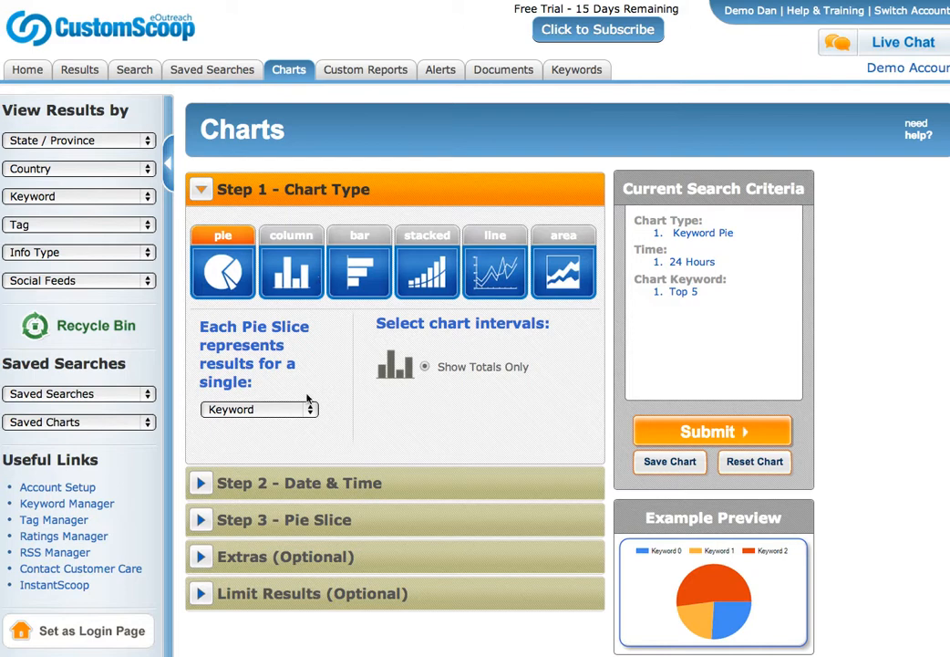
click(280, 409)
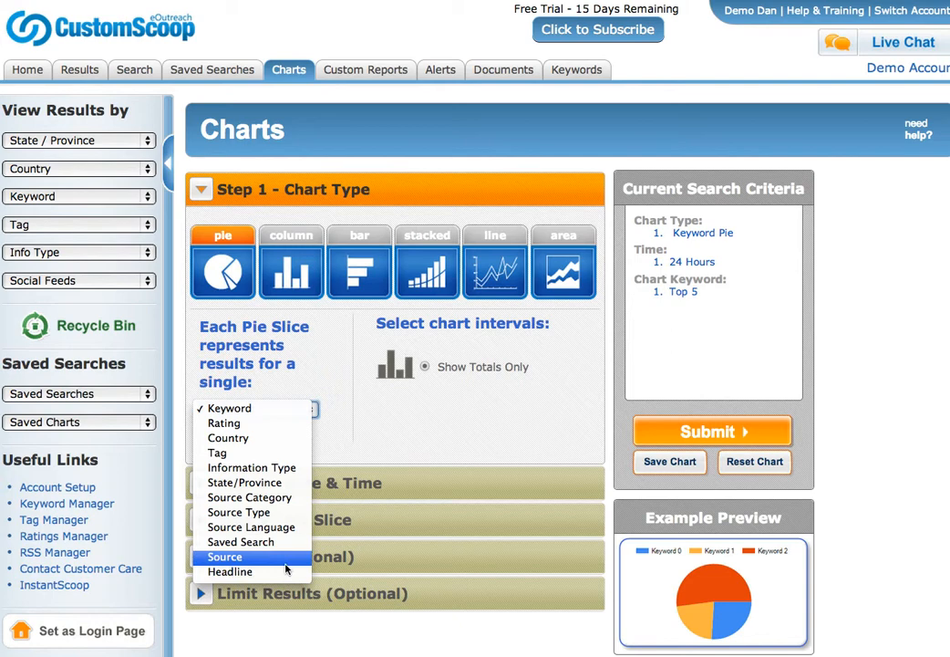
click(500, 442)
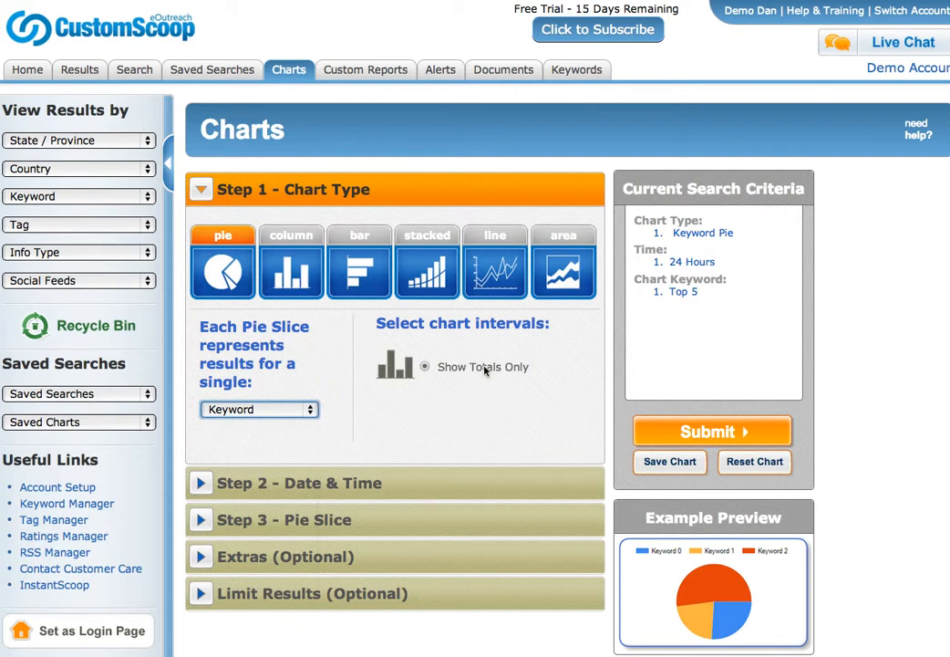
Switch the new chart to a Keyword line chart of daily clip totals over 24 hours.
click(494, 274)
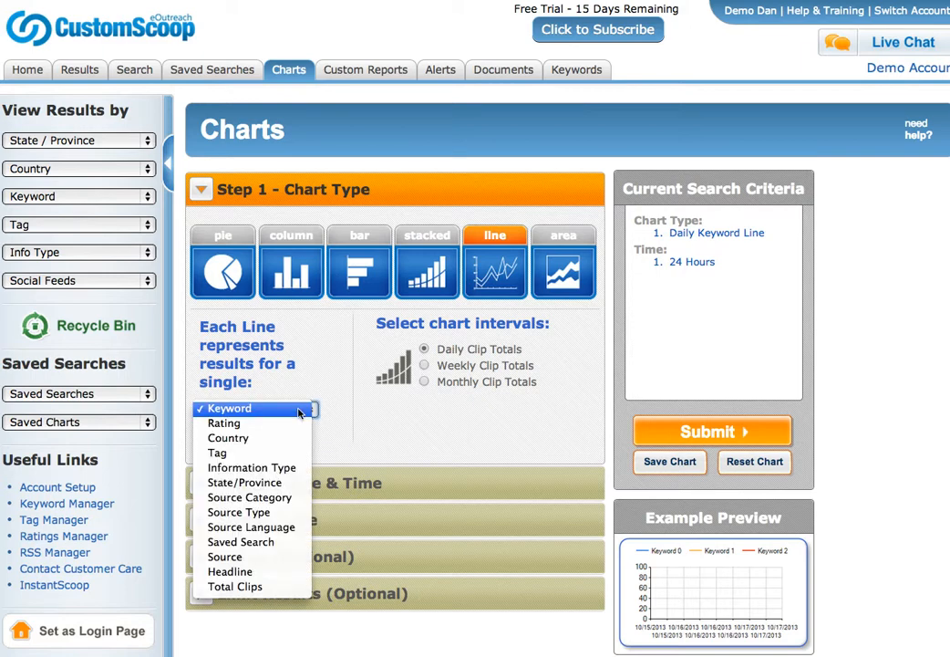
click(300, 413)
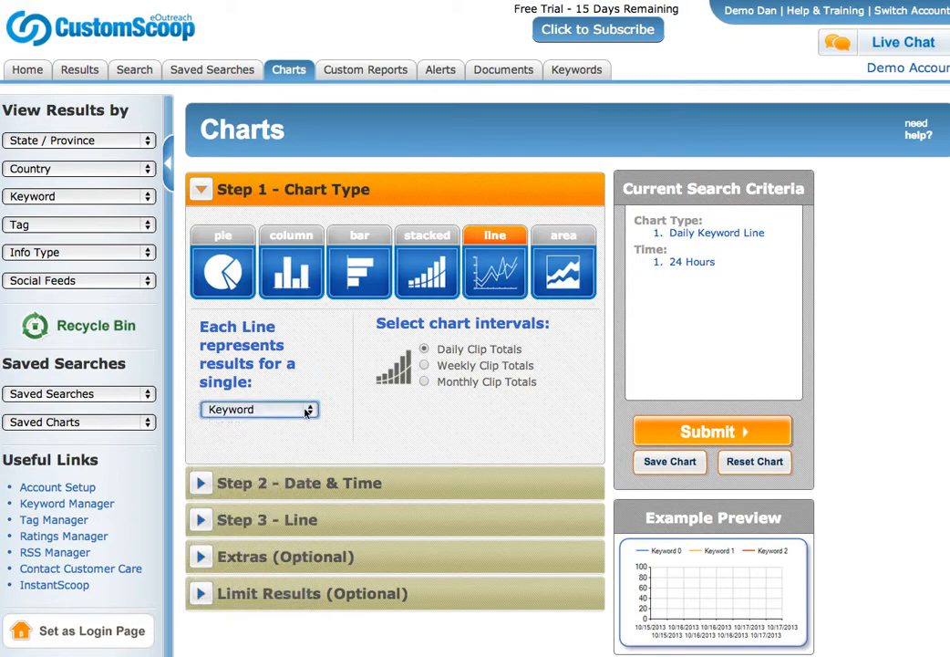
click(347, 484)
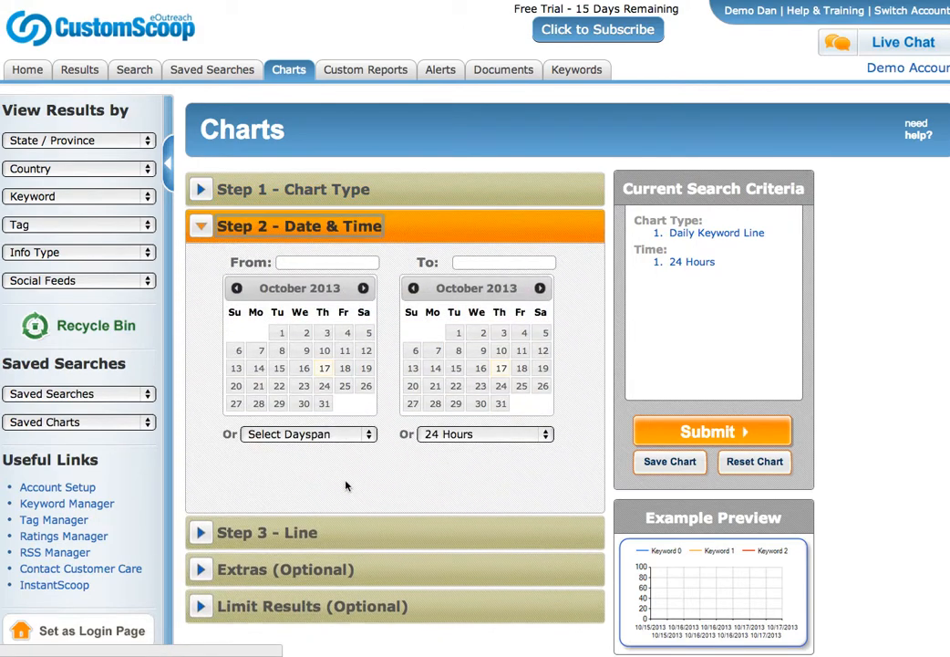
click(329, 436)
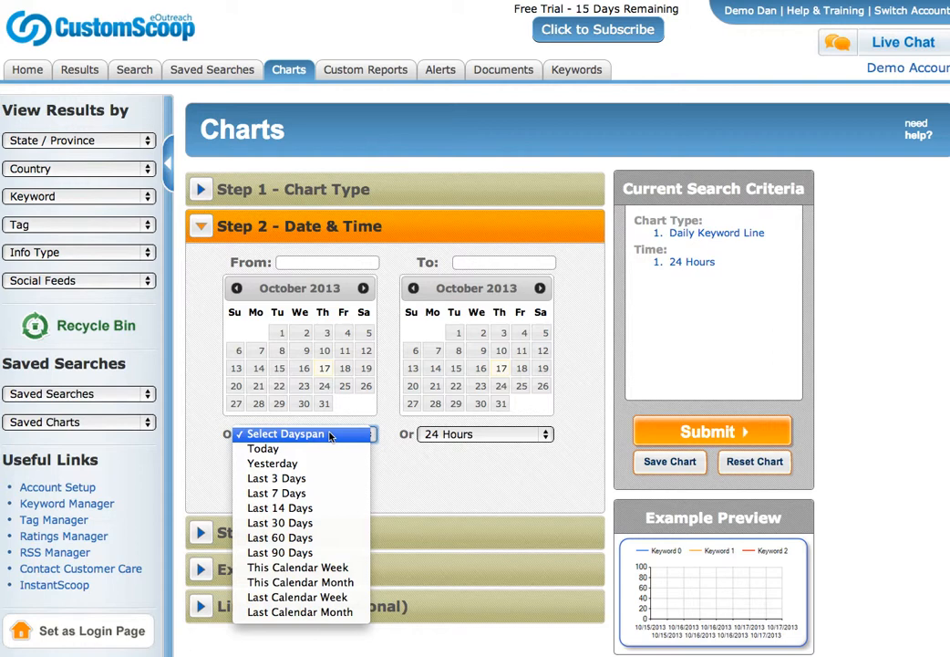
click(146, 474)
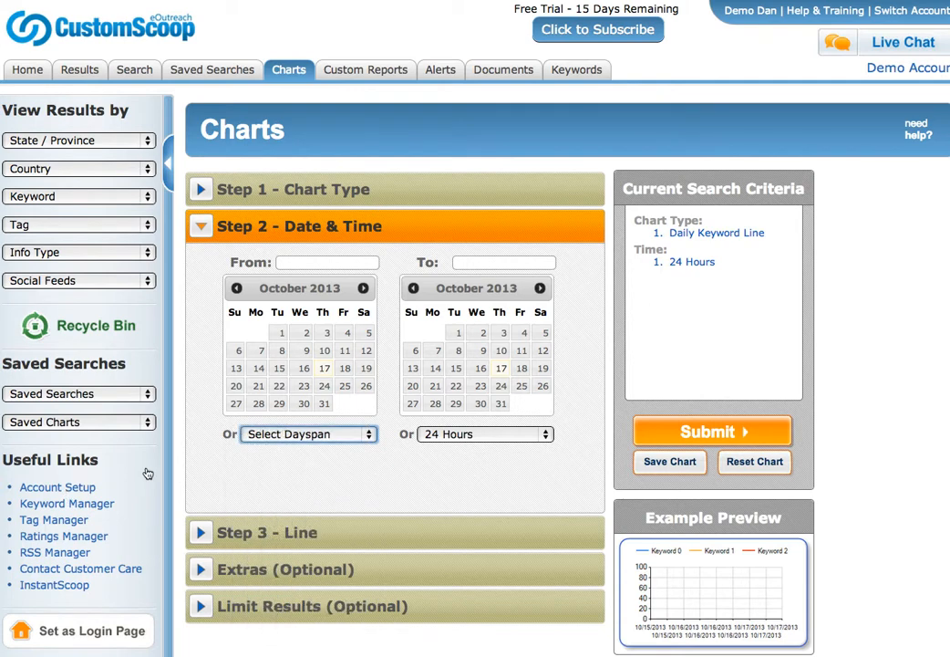
Look over the Account Setup page, then return to the chart builder.
click(78, 490)
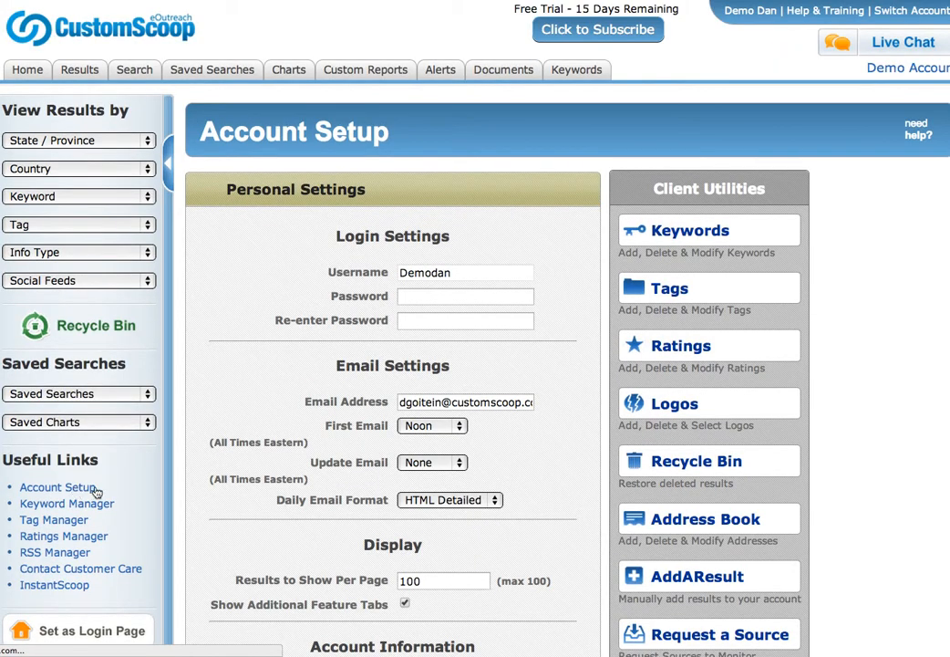
scroll(467, 514, down, 5)
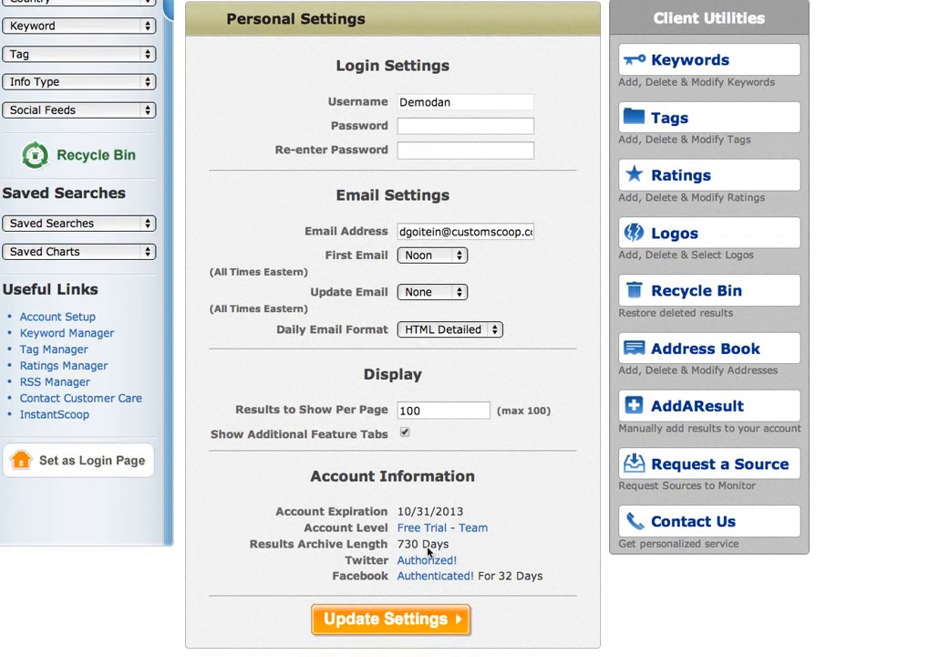
key(super+Left)
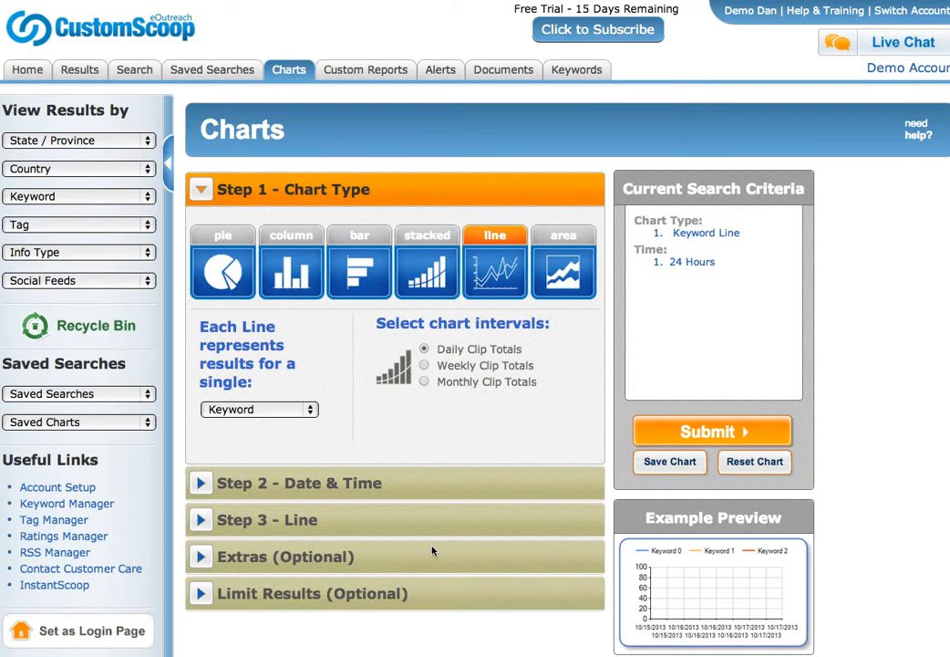
Keep lines representing keywords and set the chart's start date to October 1, 2012.
click(276, 413)
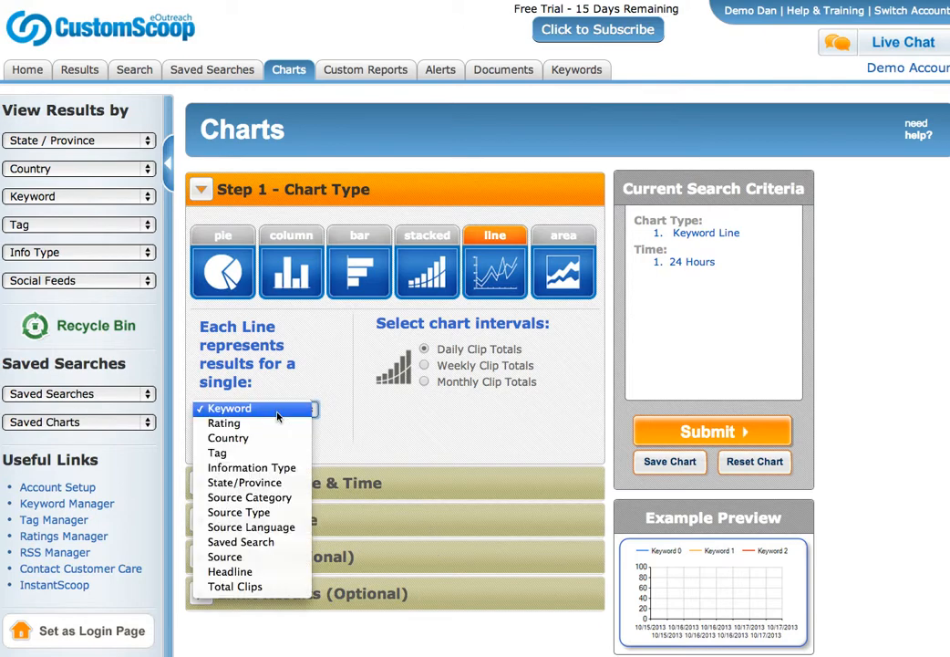
click(508, 225)
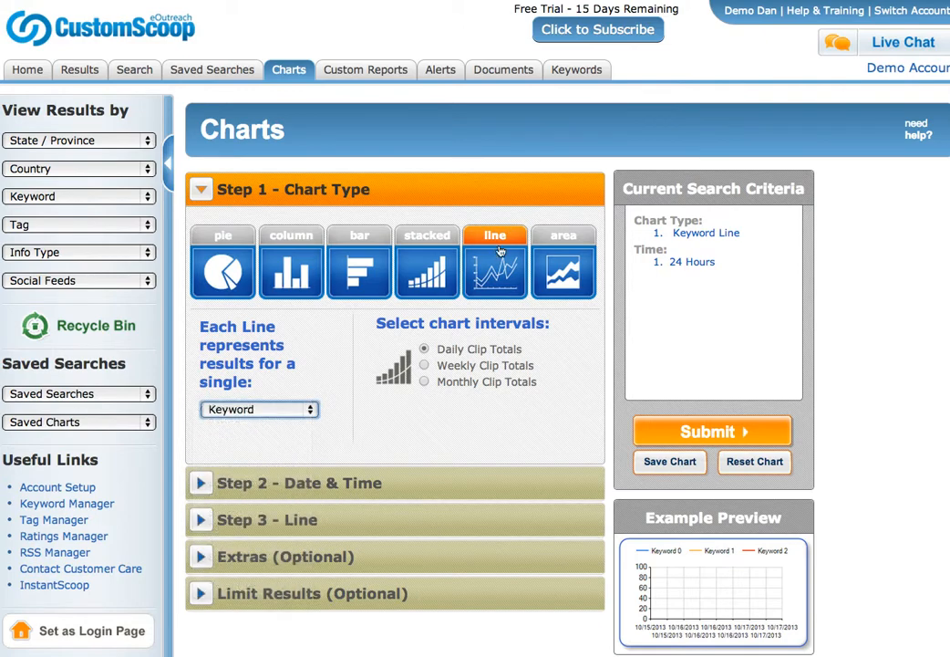
click(385, 485)
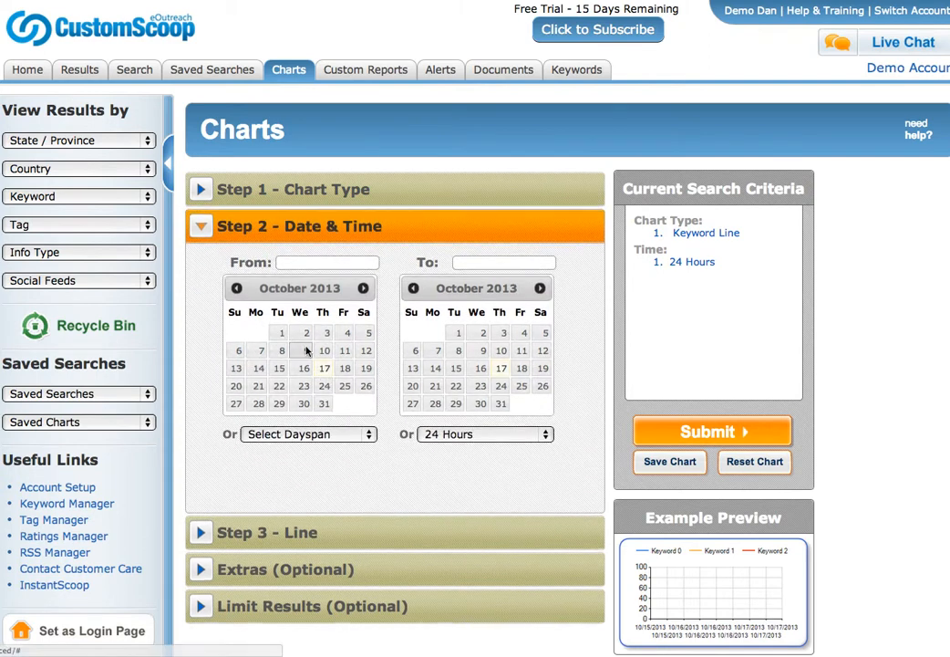
click(239, 292)
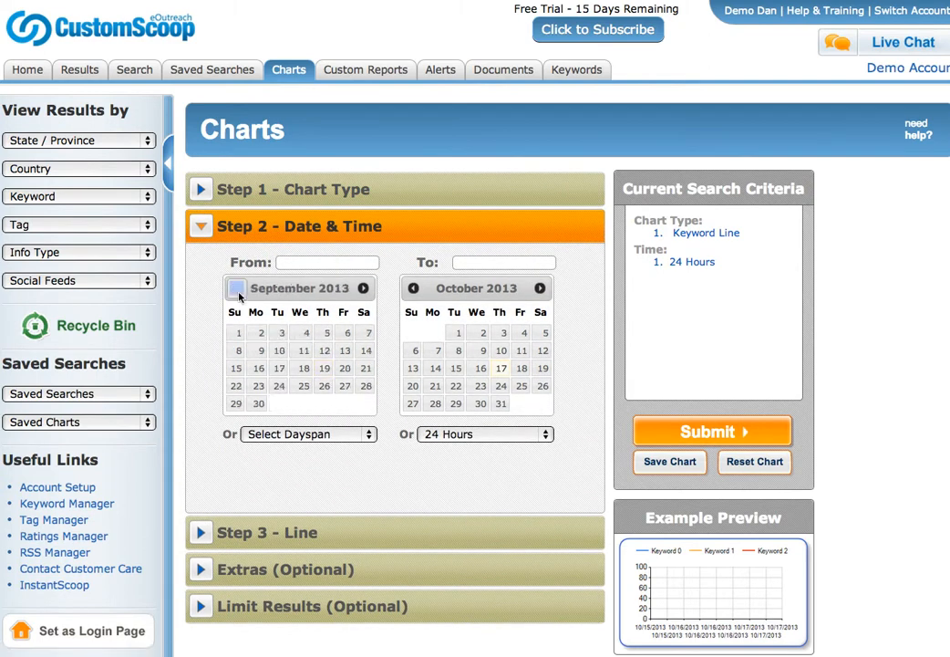
click(239, 292)
click(239, 292)
click(239, 292)
click(239, 292)
click(239, 291)
click(239, 292)
click(238, 292)
click(237, 290)
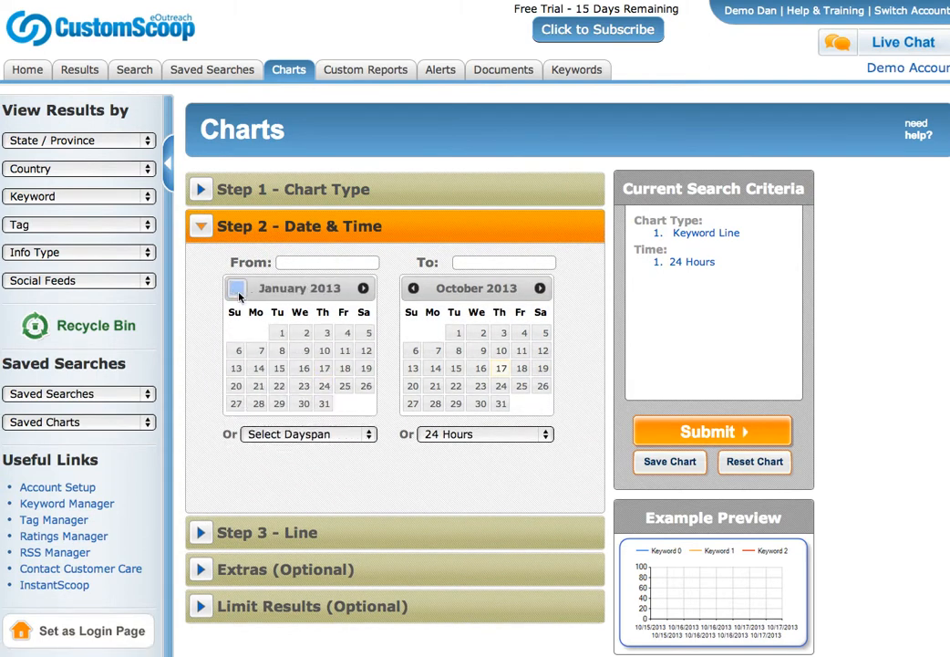
click(237, 290)
click(237, 290)
click(237, 290)
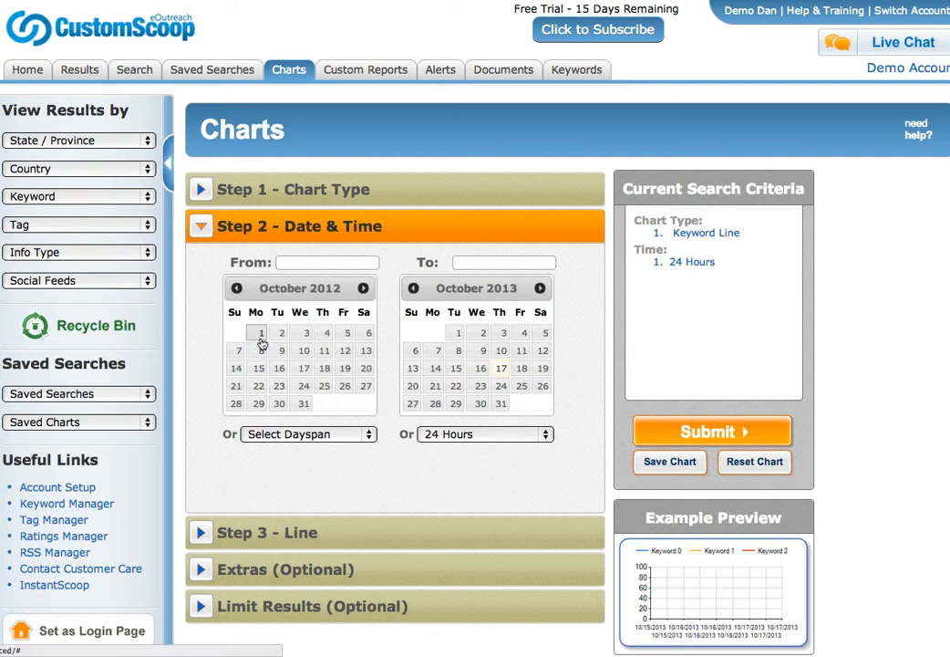
click(261, 333)
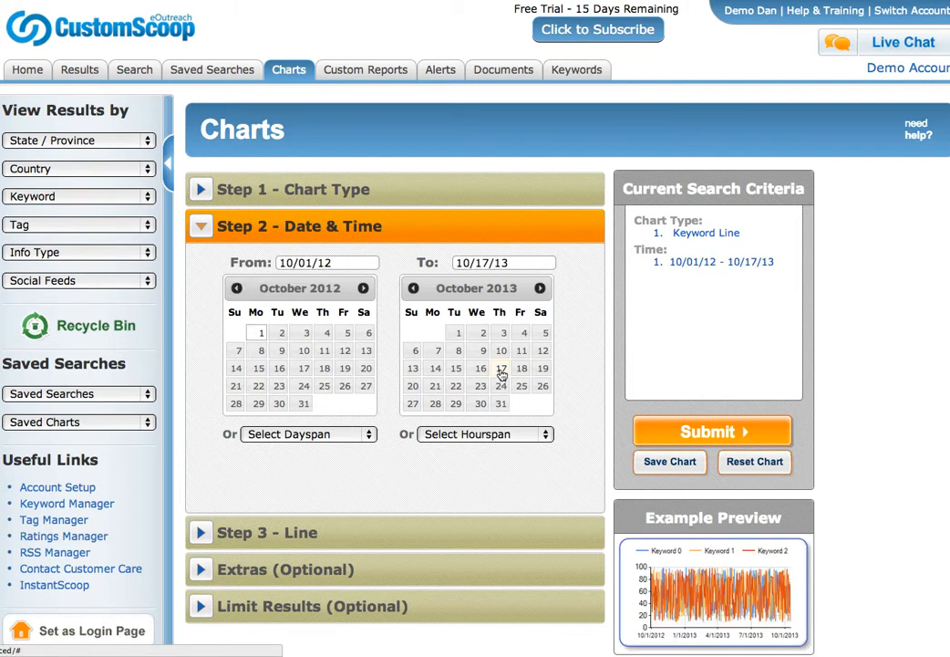
Plot the Flight Experience and TrueBlue keywords as the chart's lines.
click(331, 529)
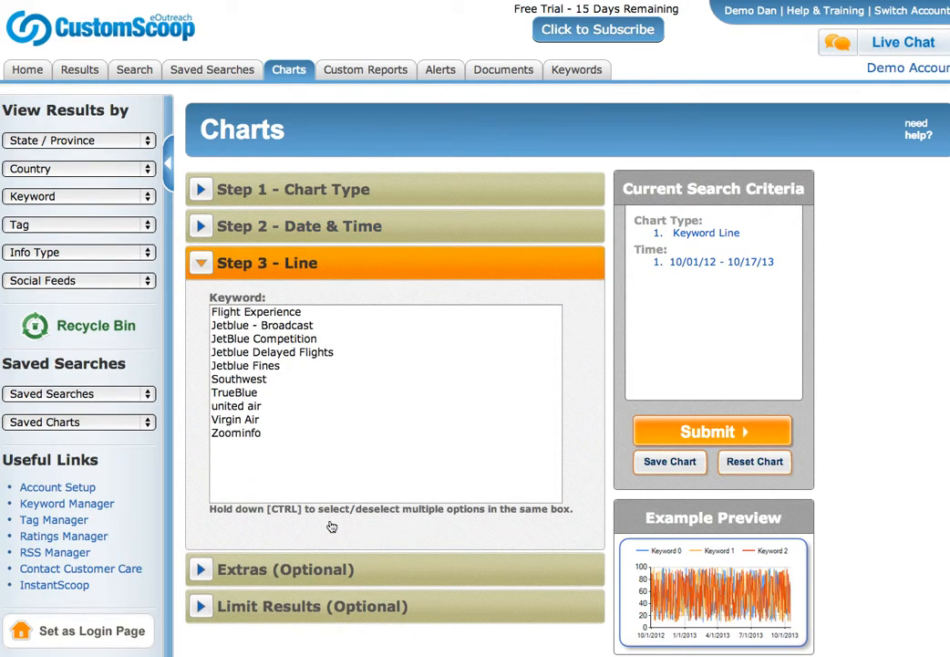
click(270, 313)
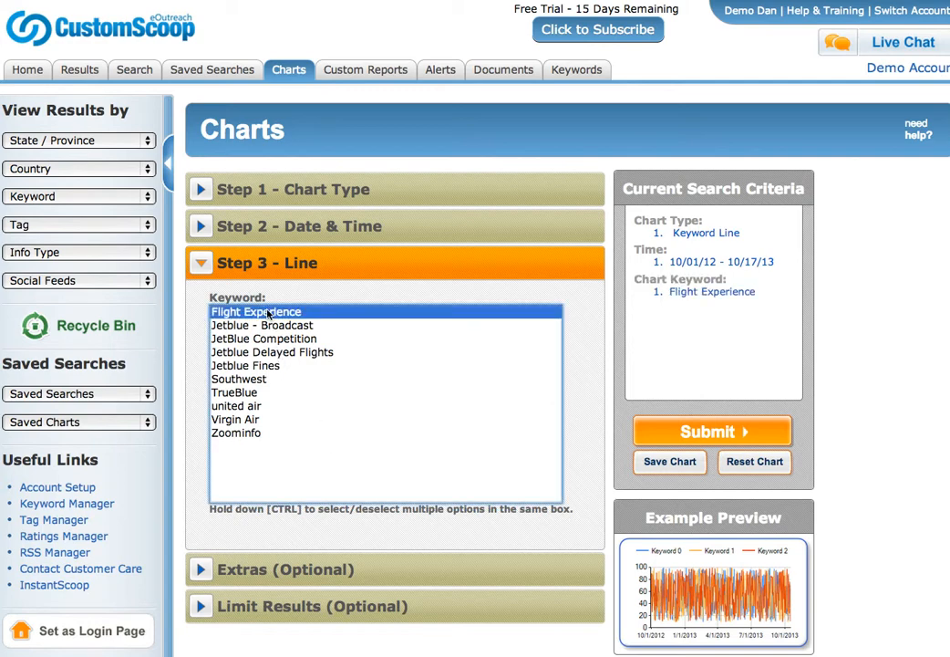
ctrl+click(253, 394)
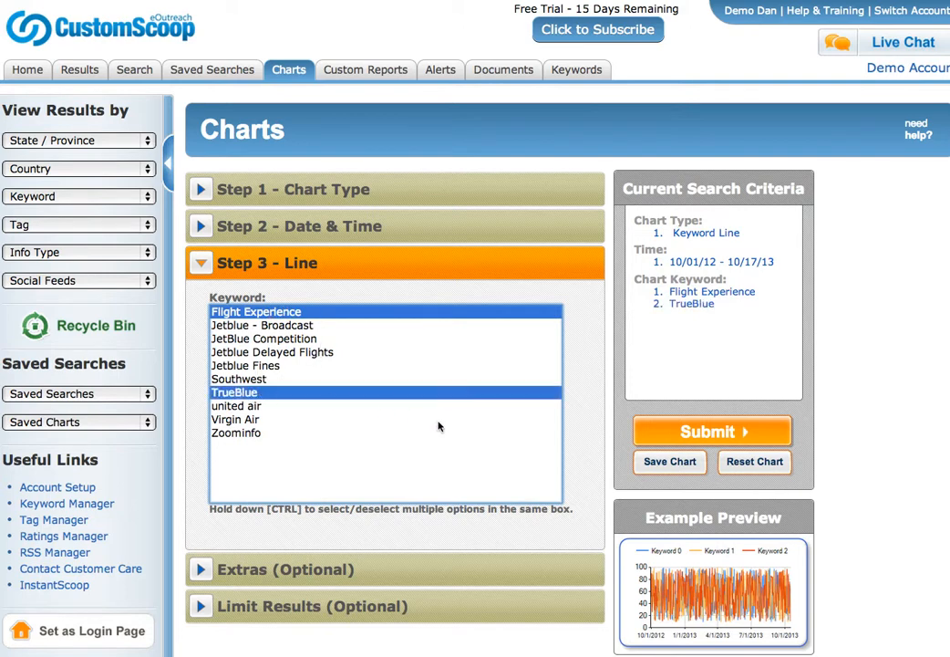
click(323, 573)
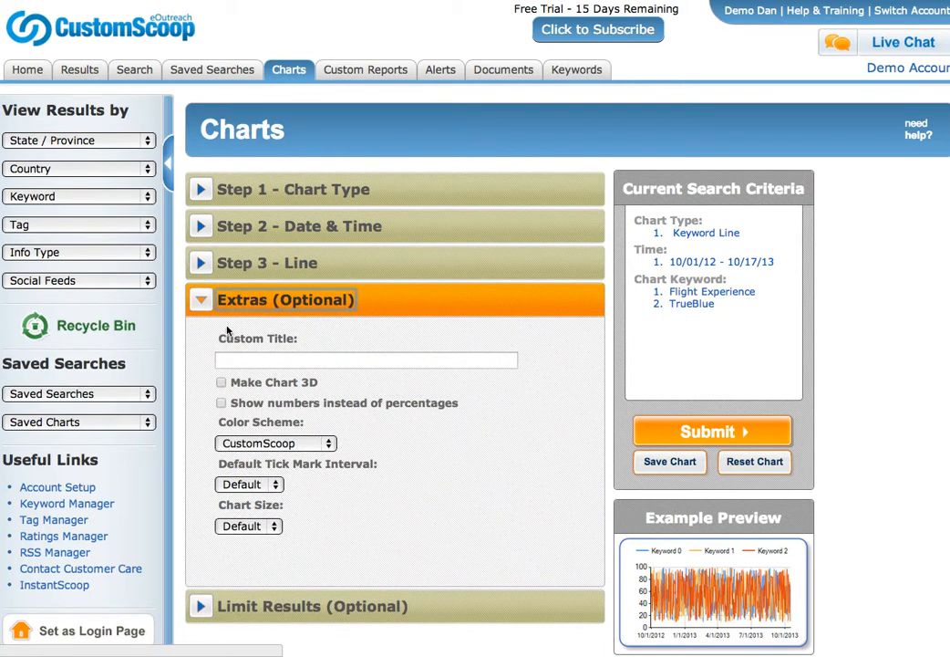
Title the chart 'Yearly Results' and keep the CustomScoop colour scheme and Default tick interval after previewing Berry and Semi-Transparent.
click(240, 362)
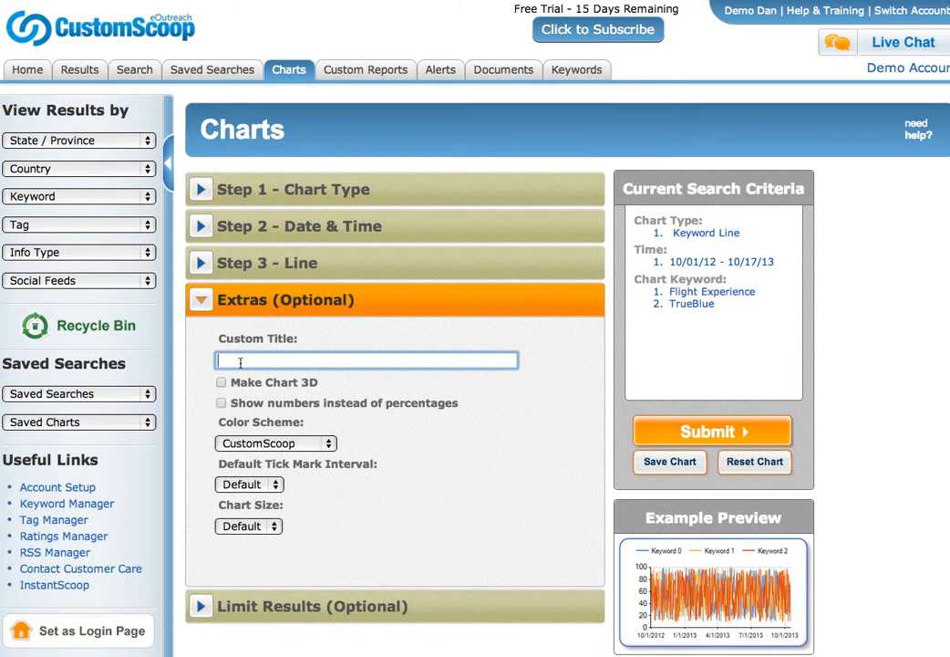
text(Yearly Re)
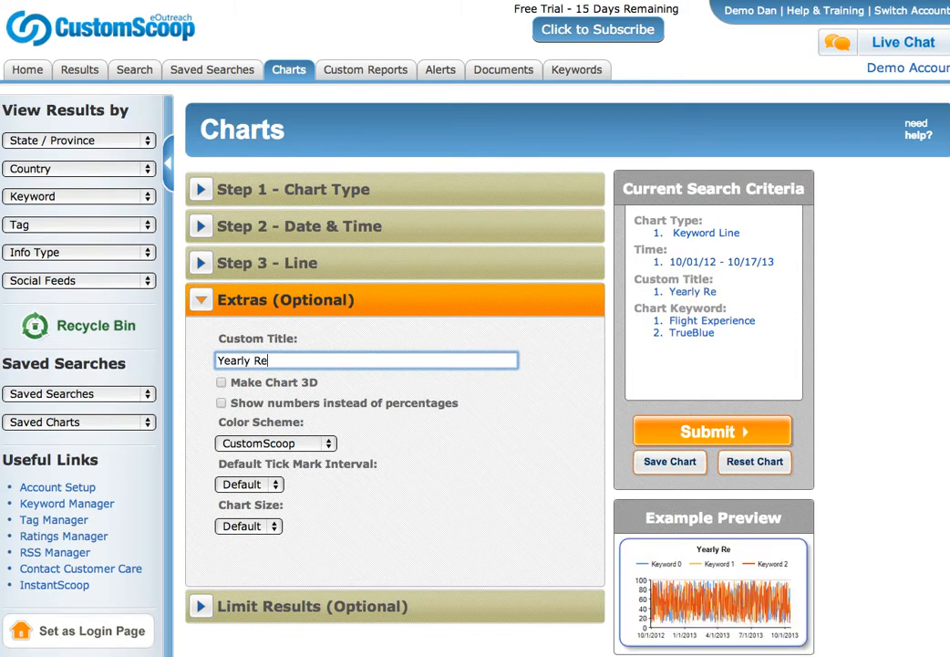
text(sults)
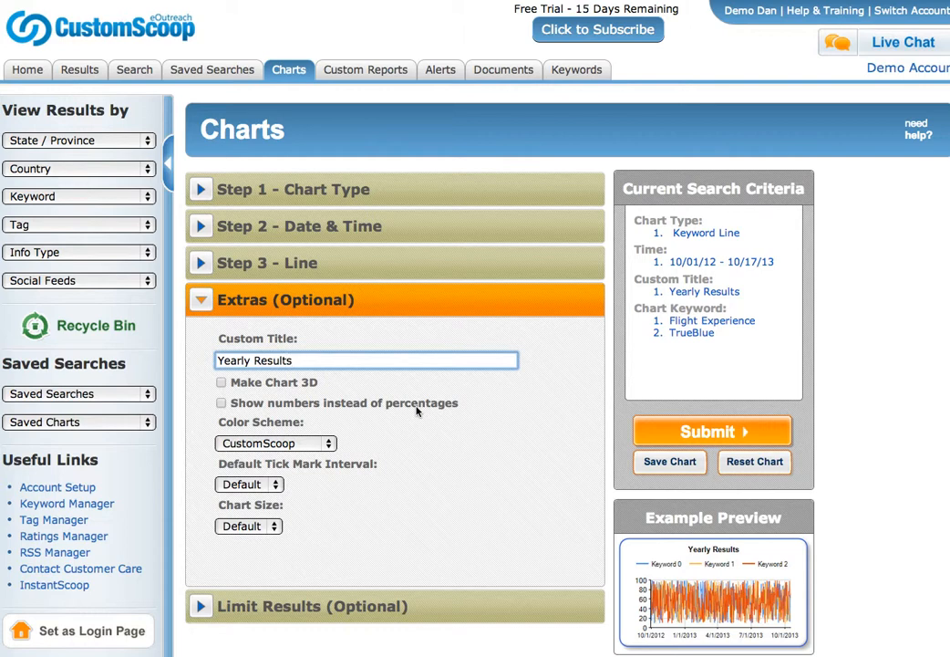
click(308, 444)
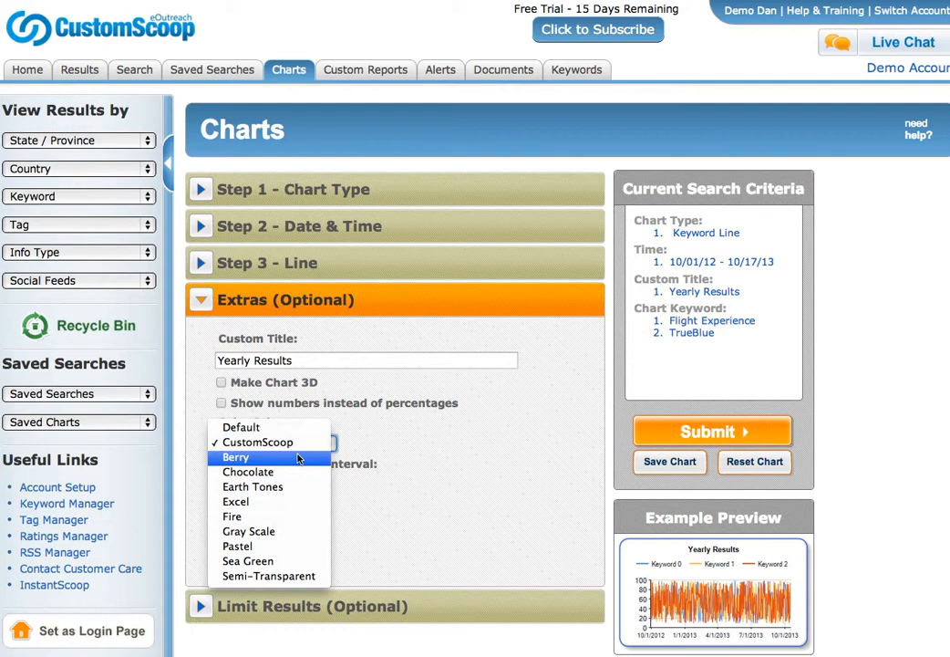
click(298, 458)
click(301, 444)
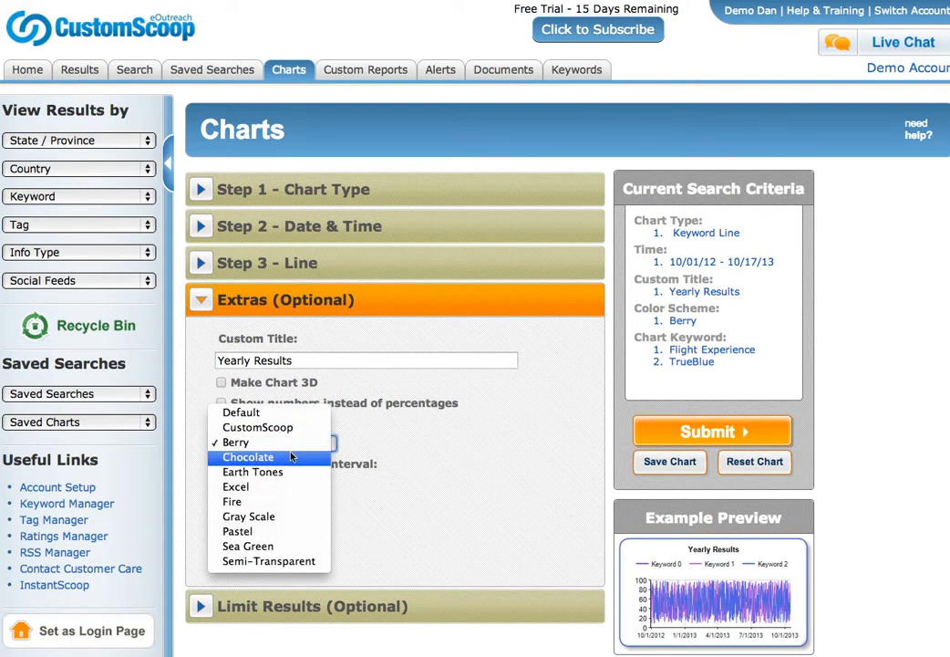
click(310, 561)
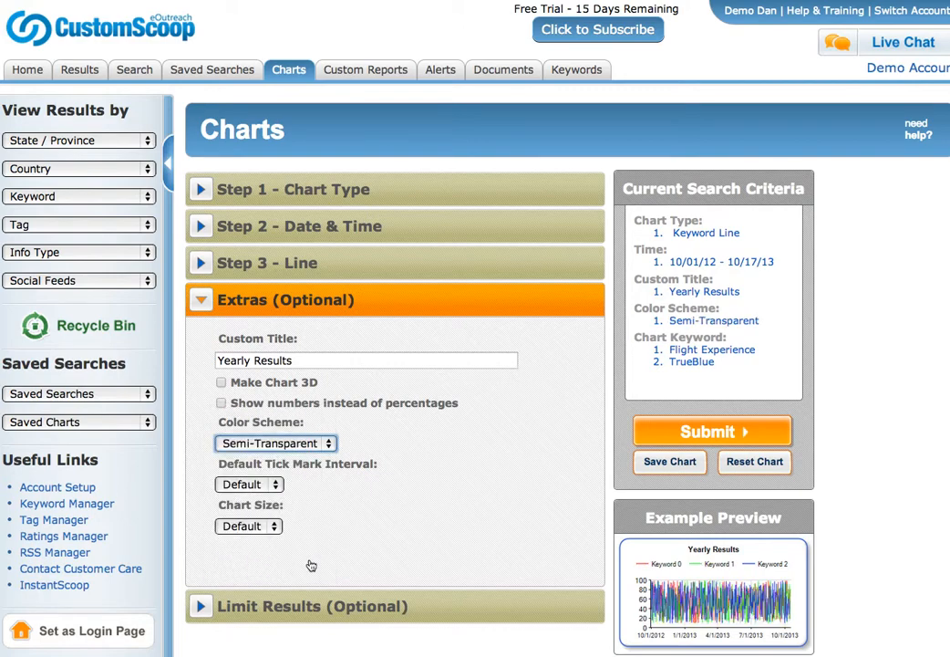
click(301, 443)
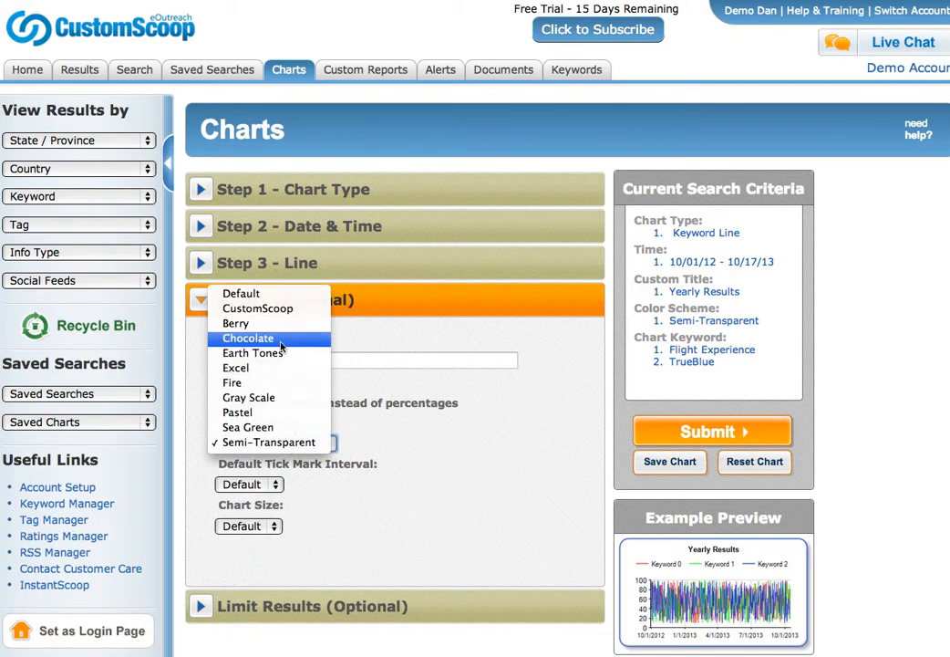
click(256, 310)
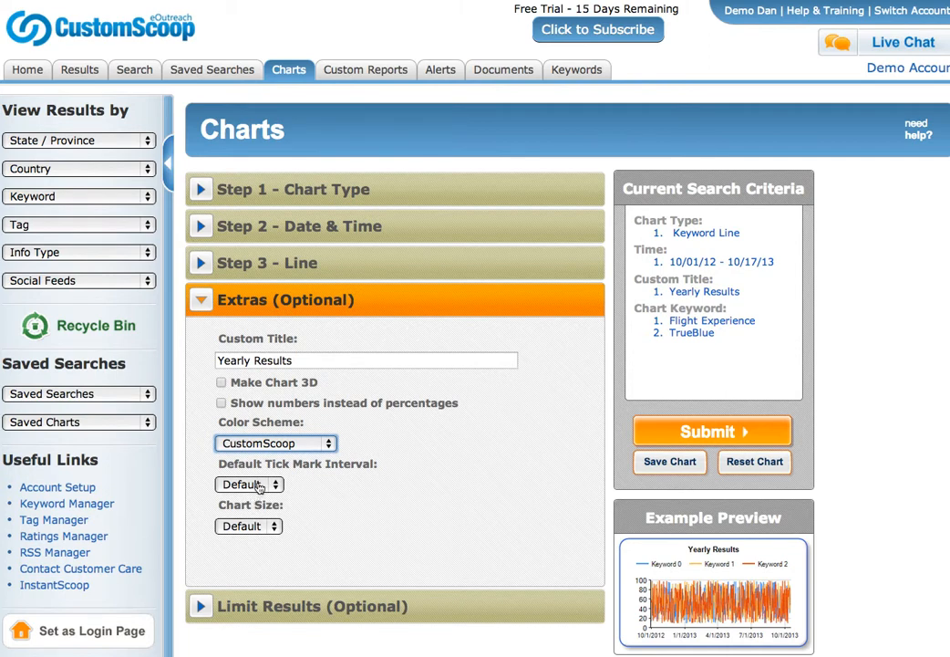
click(259, 486)
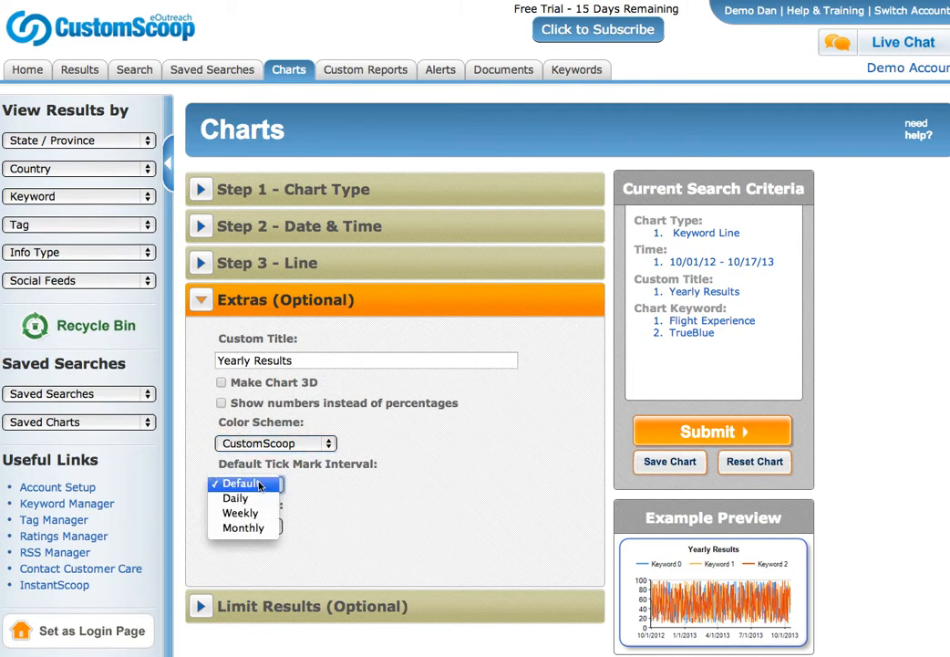
click(324, 486)
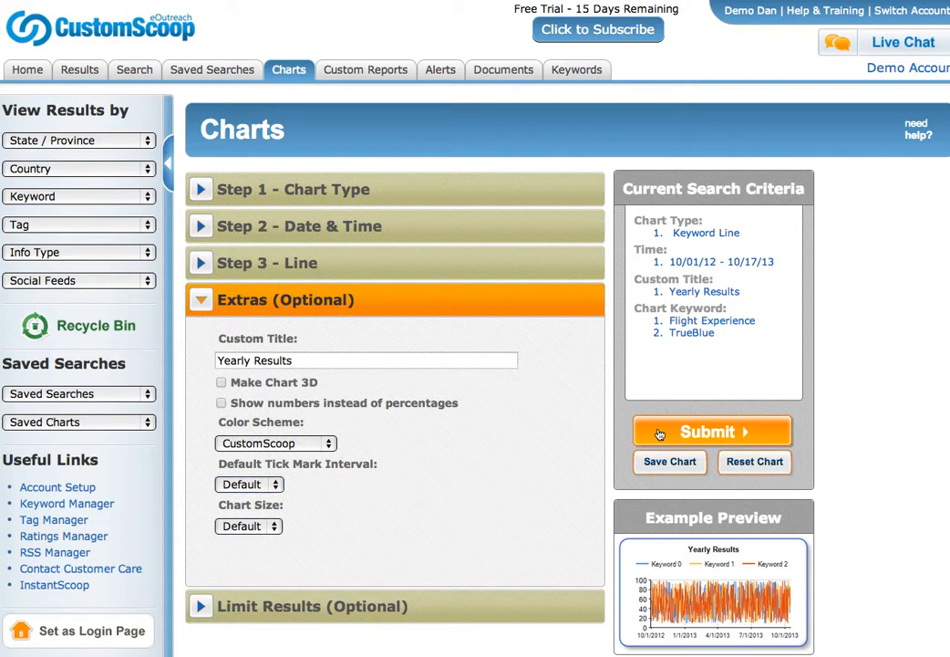
Generate the Yearly Results chart and check its data table, then hide it again.
click(659, 434)
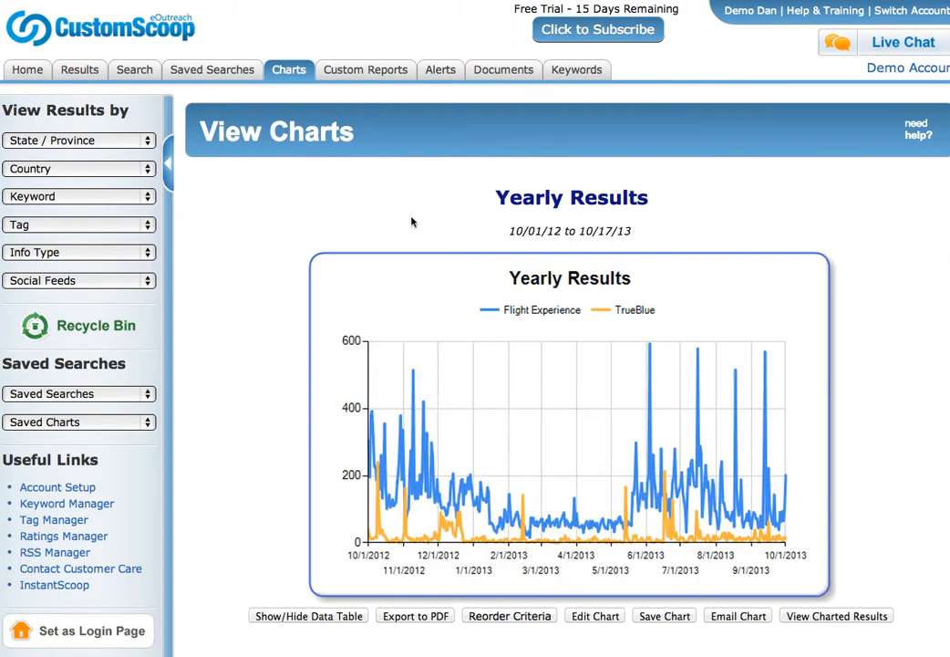
scroll(676, 280, down, 2)
scroll(676, 280, up, 2)
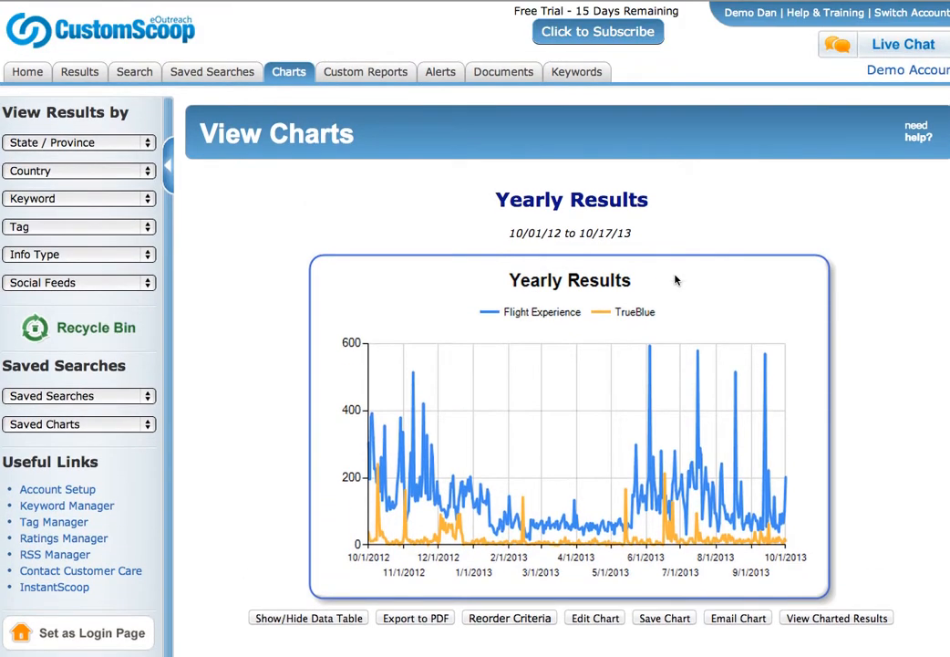
scroll(676, 280, down, 2)
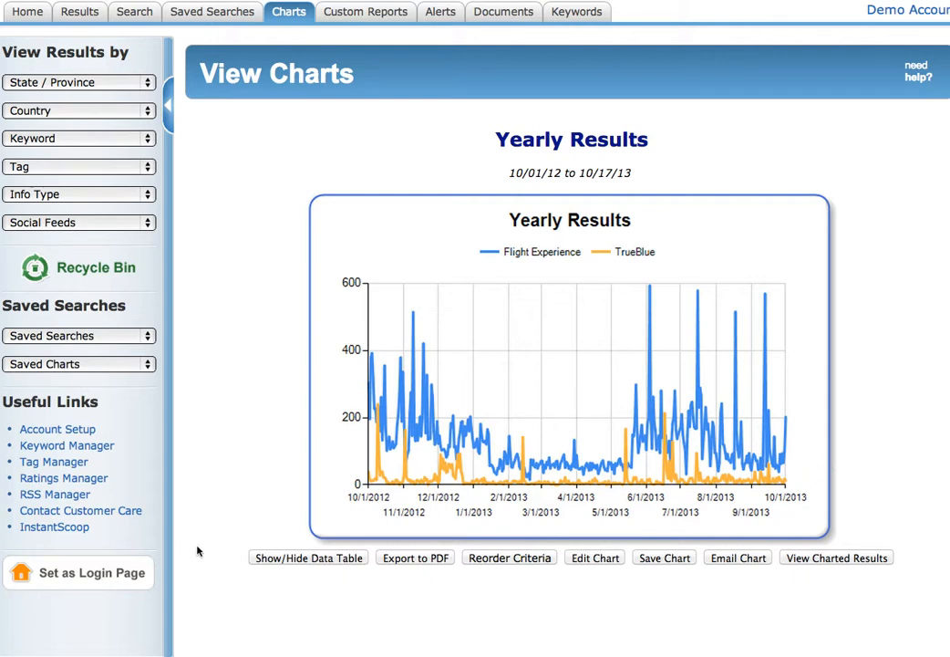
click(275, 560)
scroll(215, 529, down, 1)
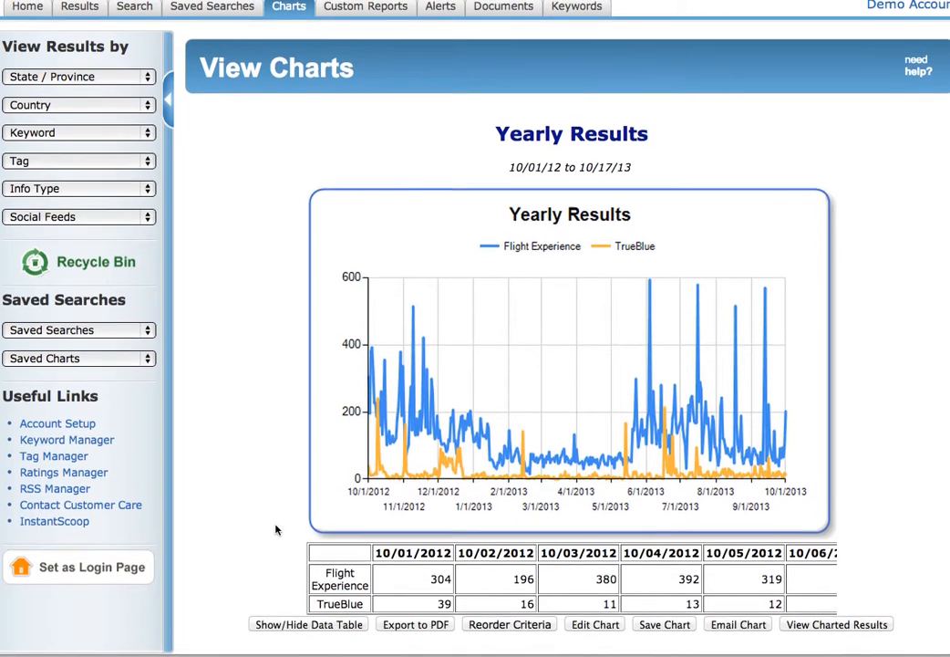
scroll(747, 572, right, 10)
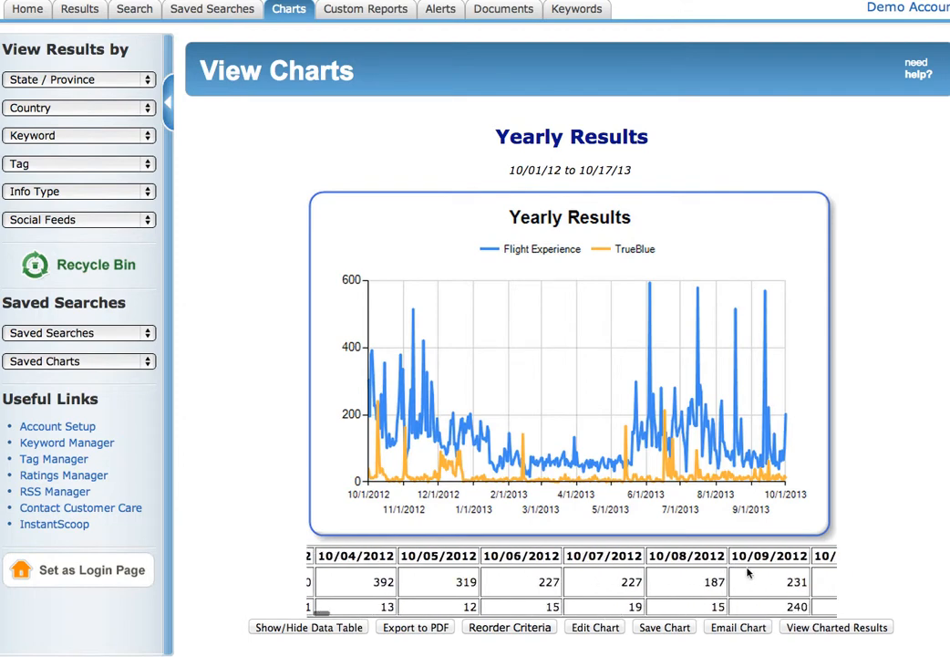
click(303, 629)
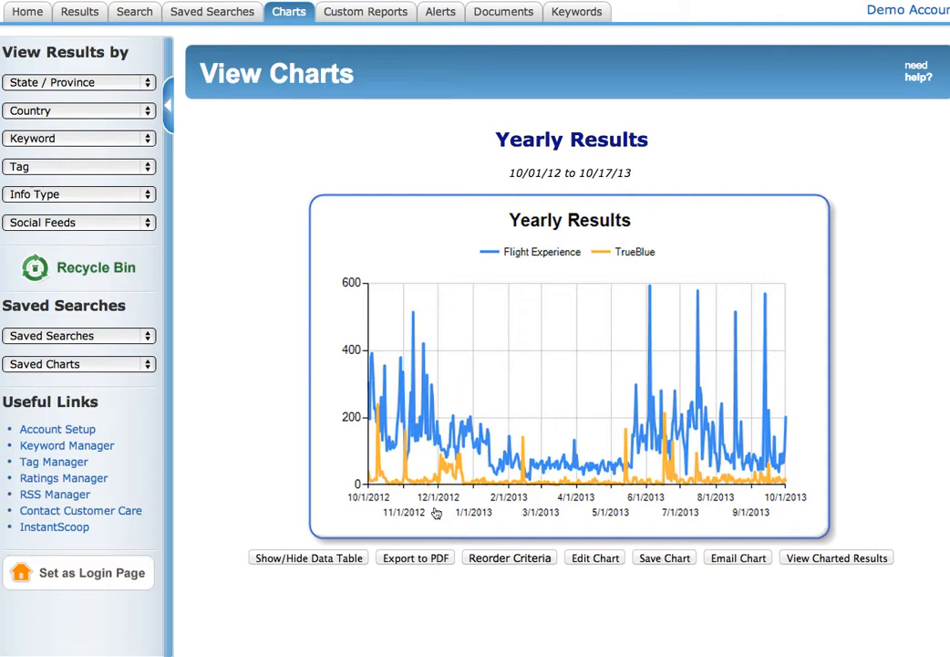
Inspect the chart image's options and the Reorder Criteria panel without changing anything.
right_click(472, 363)
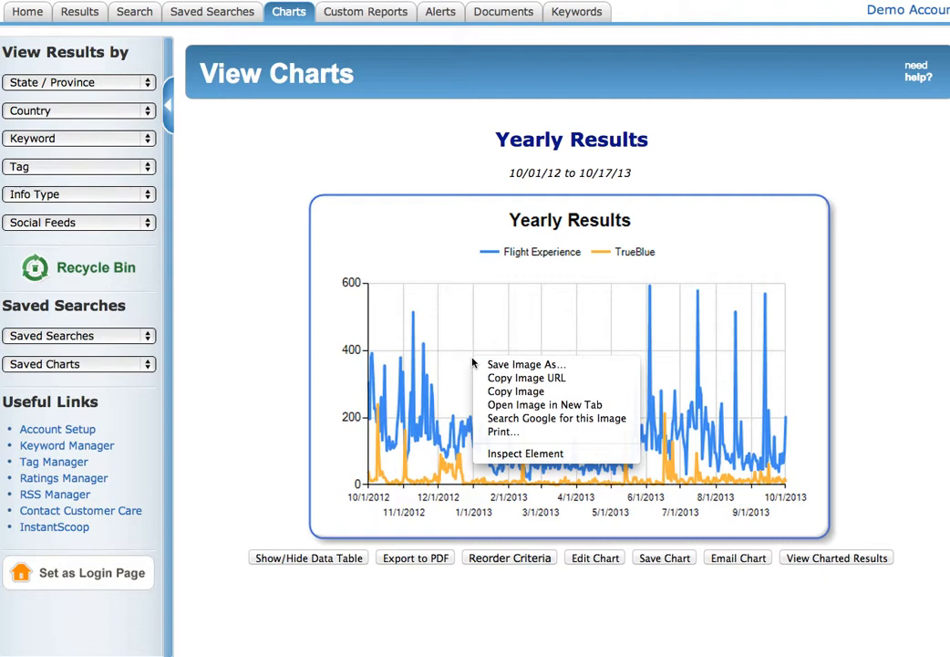
click(242, 311)
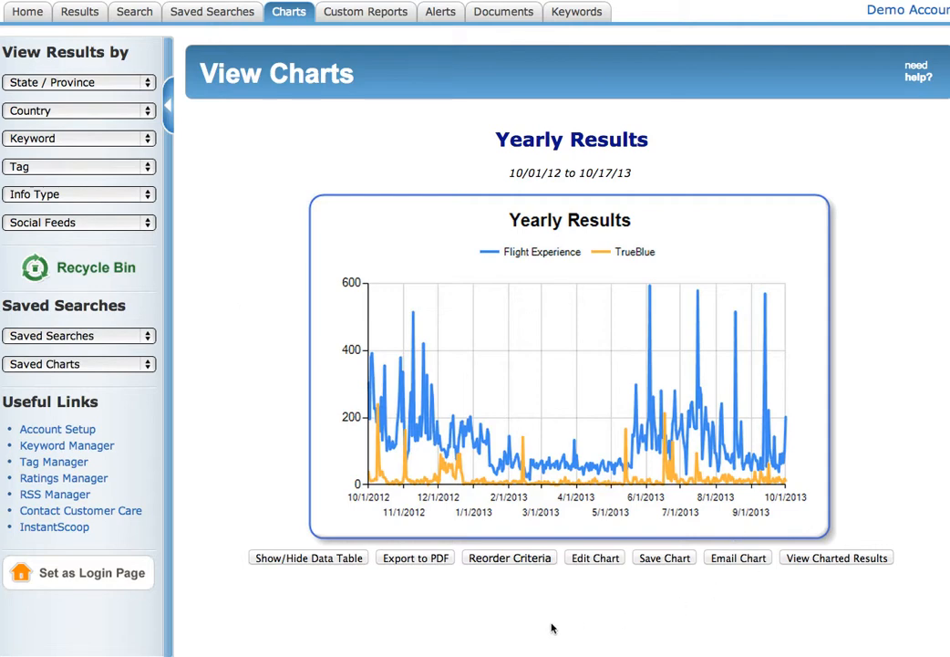
click(524, 560)
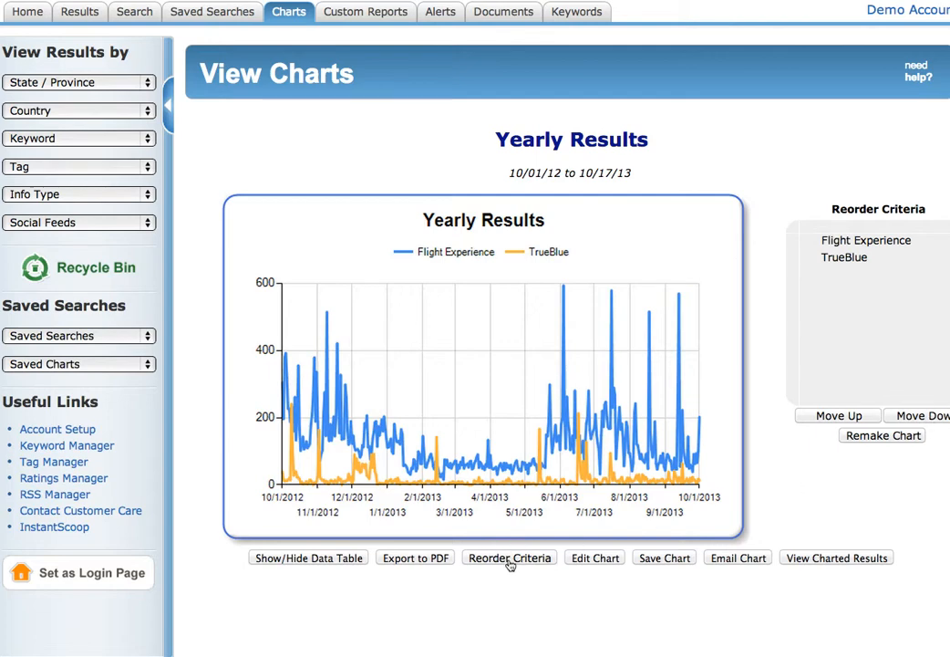
click(510, 560)
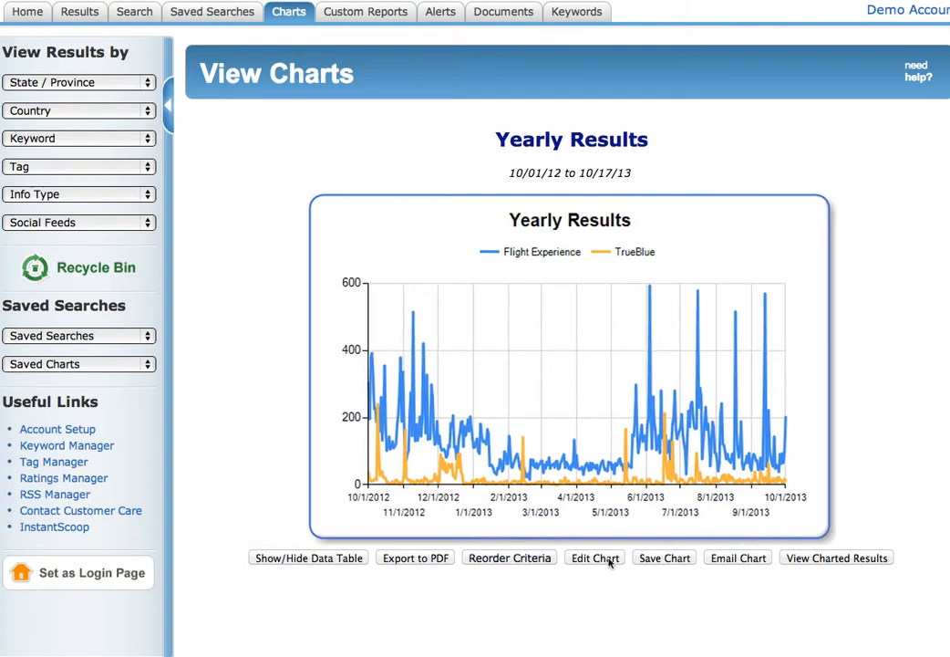
click(670, 561)
Save the chart as 'Yearly Results', then open the results behind the 569-count peak.
click(433, 216)
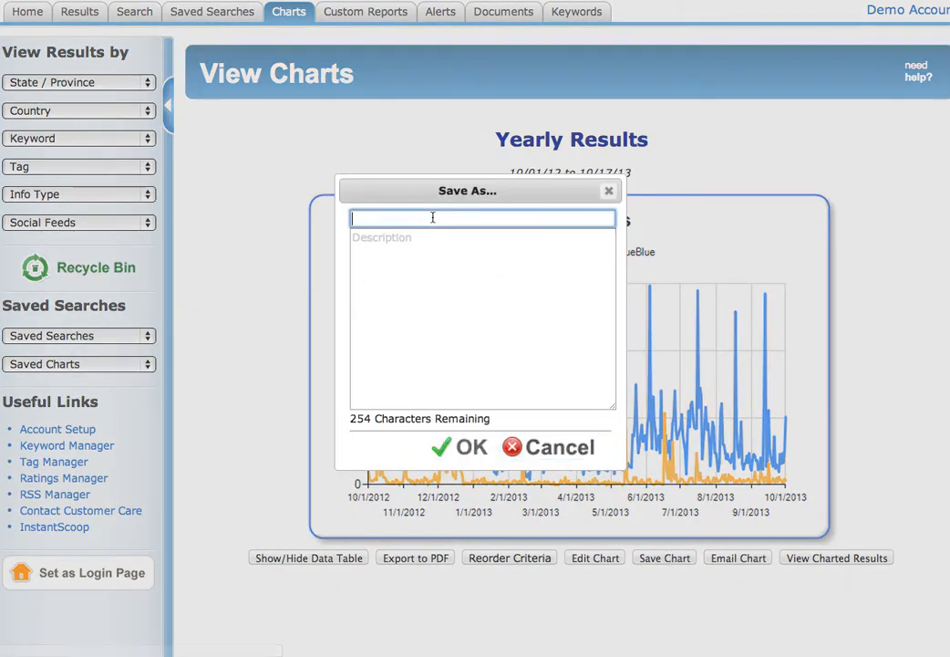
text(Yearly Results)
click(470, 461)
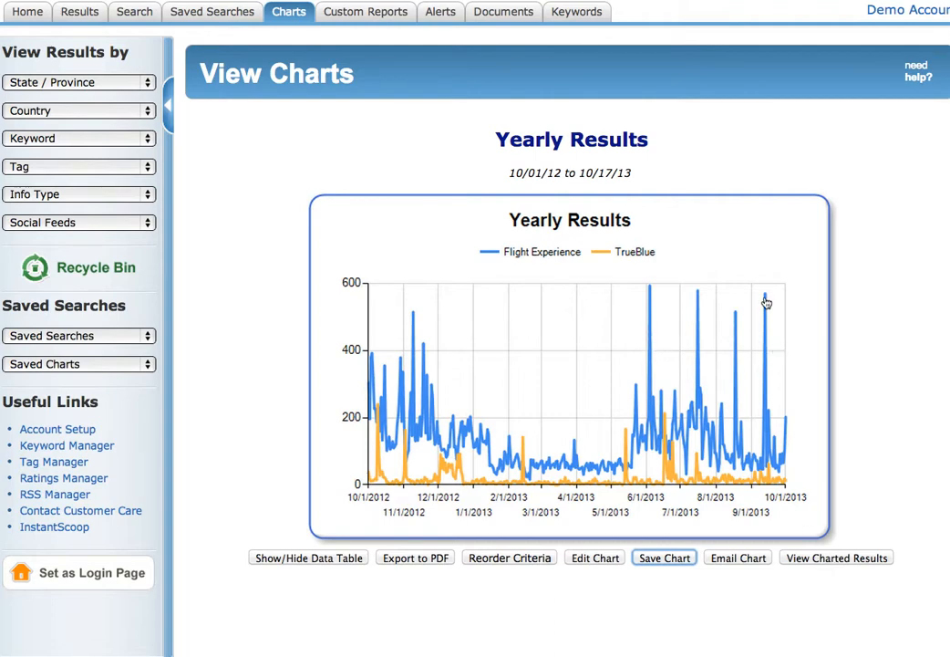
mouse_move(767, 304)
click(767, 304)
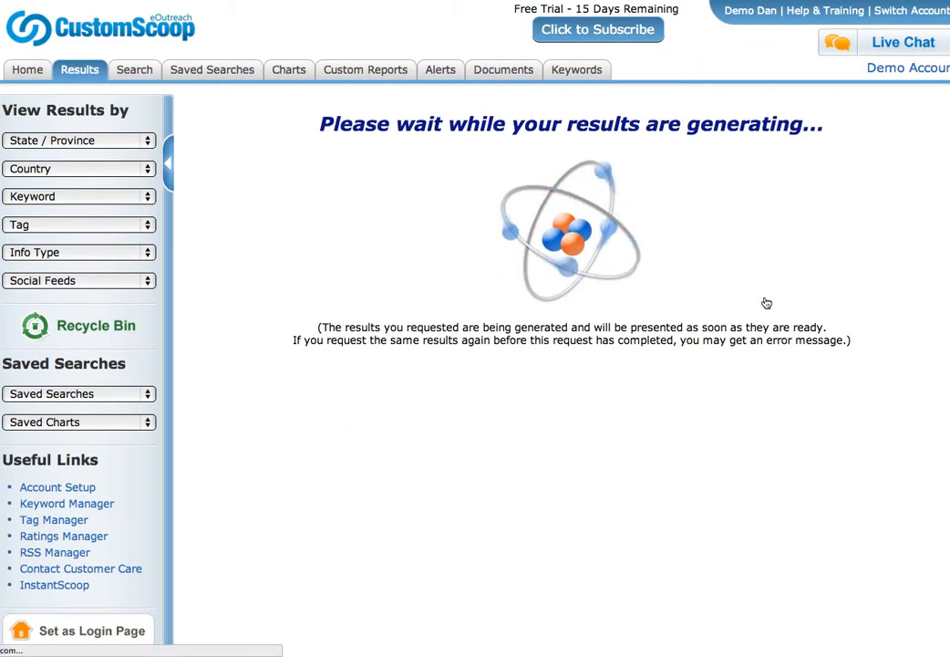
Return from the peak's results to the Yearly Results chart and open the Charts list.
key(super+Left)
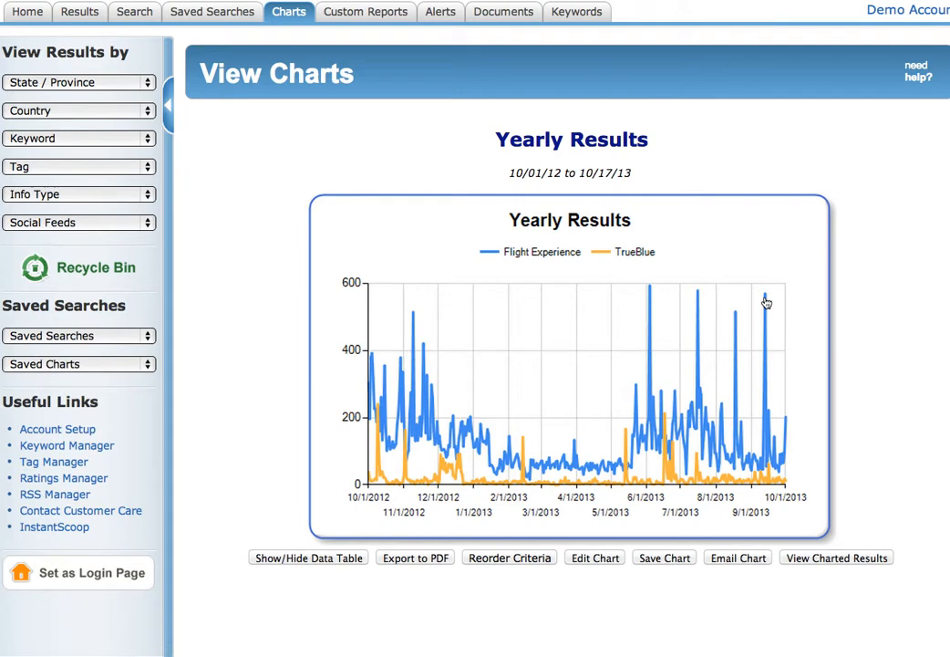
click(291, 13)
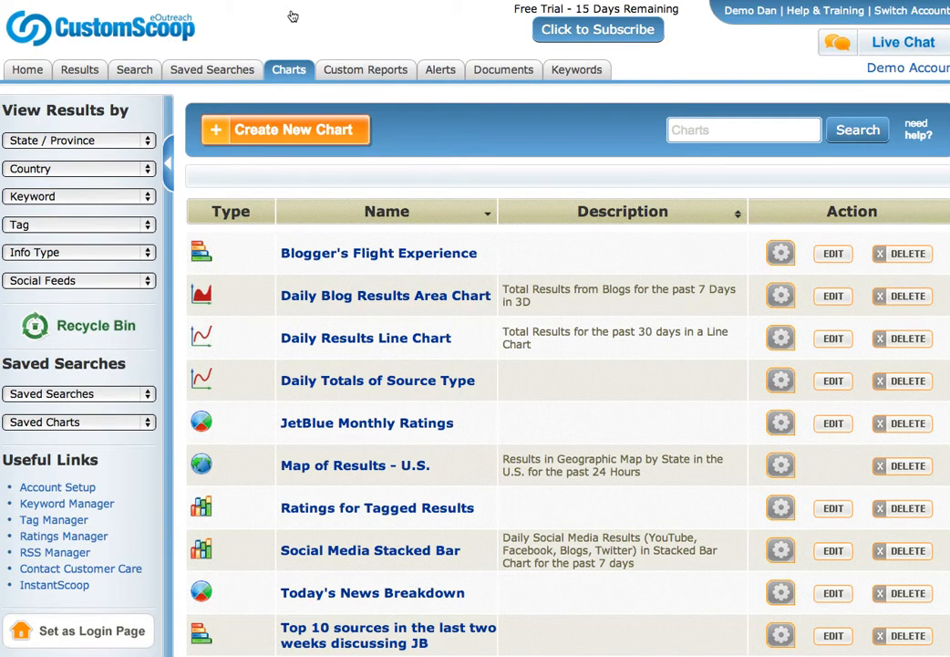
Edit Blogger's Flight Experience, reviewing its Source Bar type, Last 14 Days range, Top 10 settings, and extras.
click(834, 256)
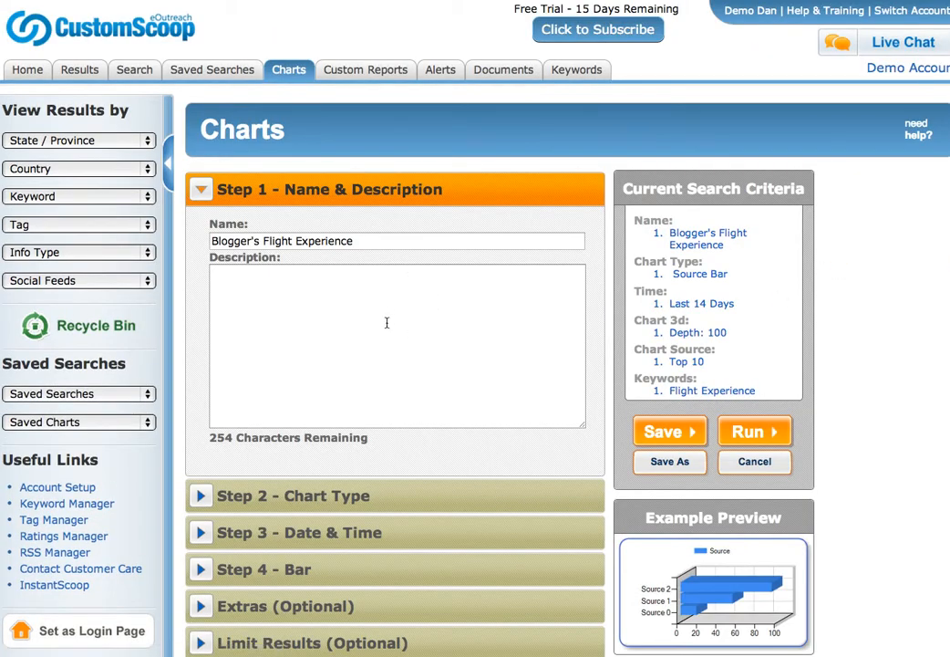
click(274, 498)
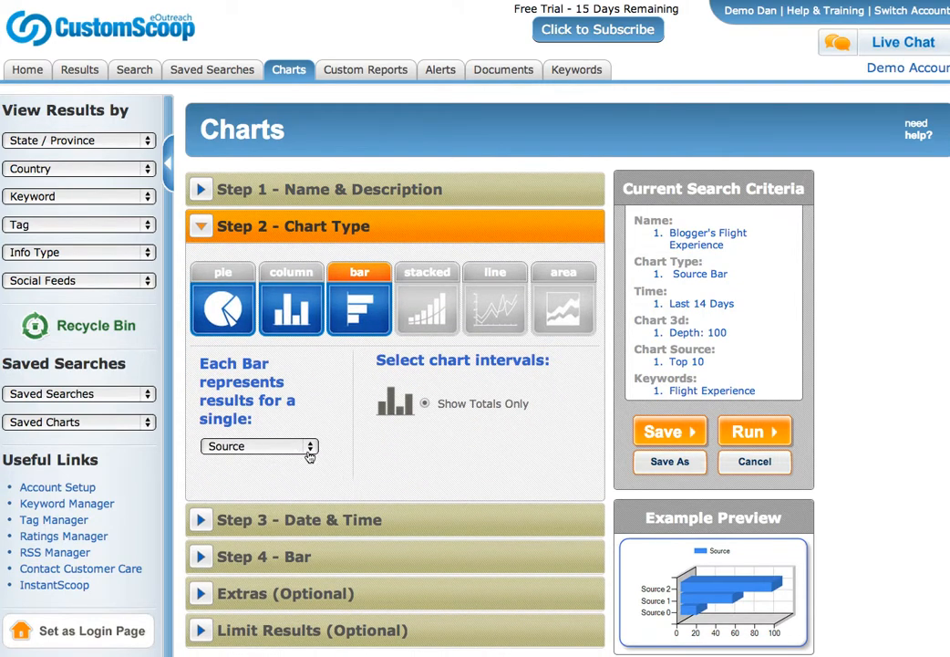
click(344, 518)
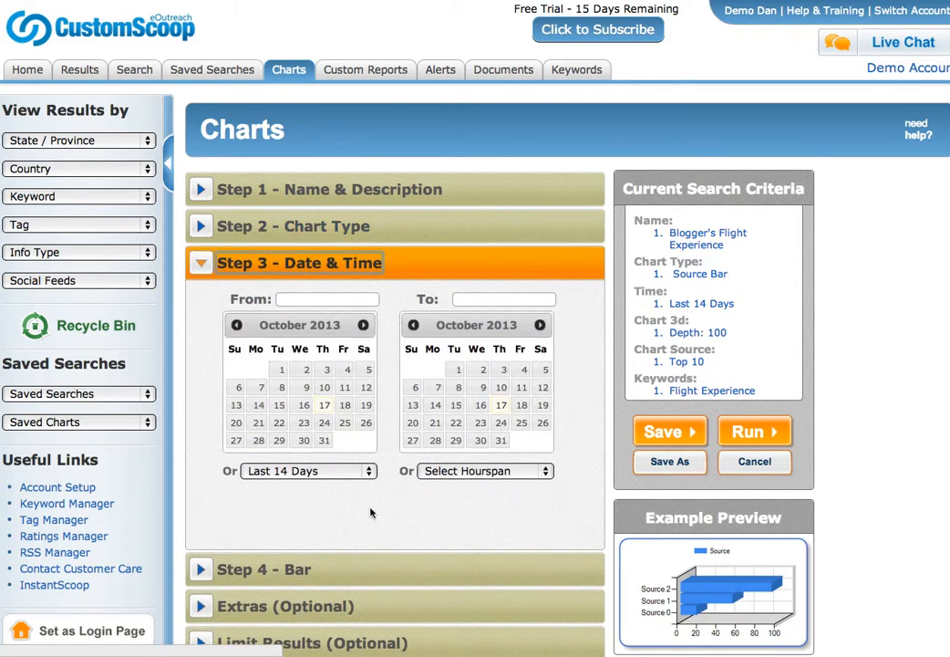
click(348, 567)
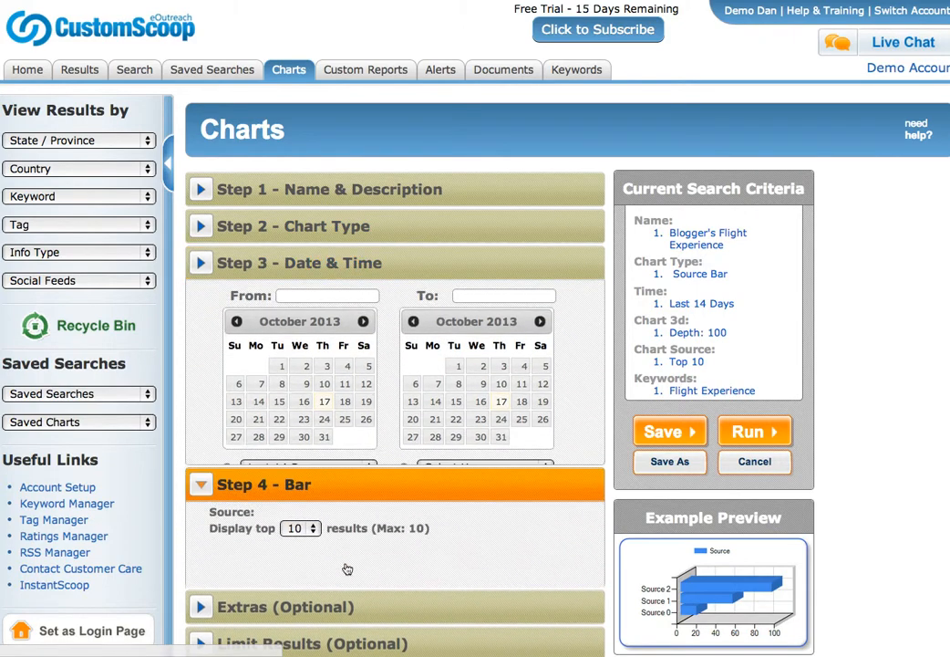
scroll(315, 366, down, 2)
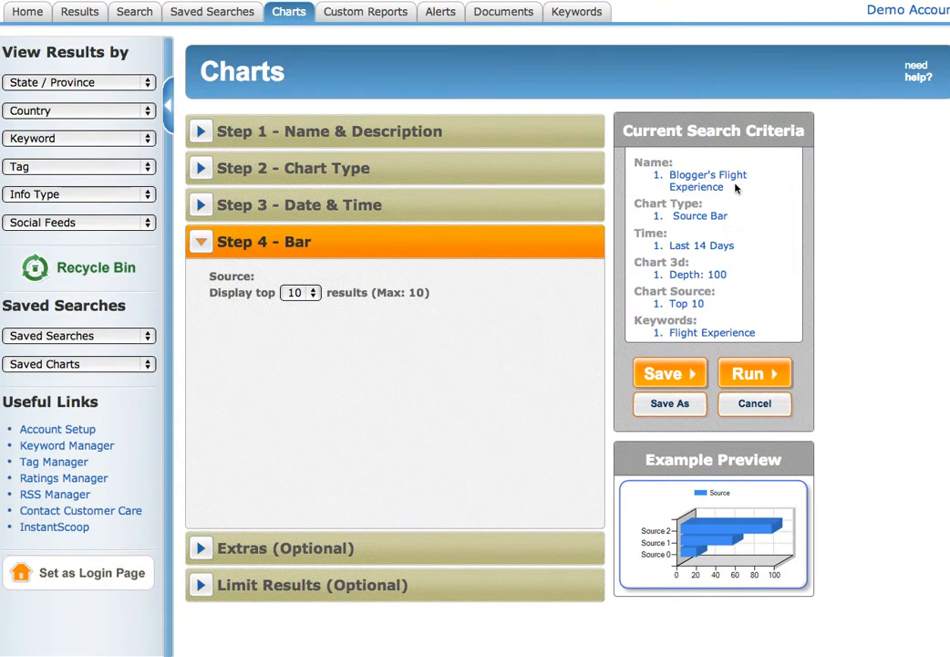
click(309, 547)
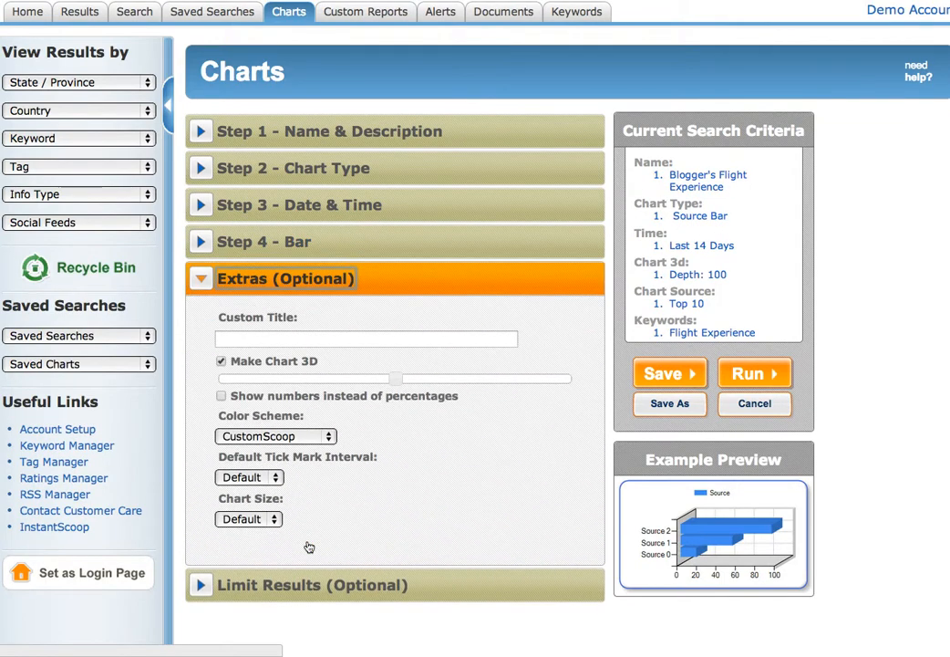
Title the chart 'Blogger's Flight Talk', set 3D depth to 90, and show numbers instead of percentages.
click(248, 340)
text(B)
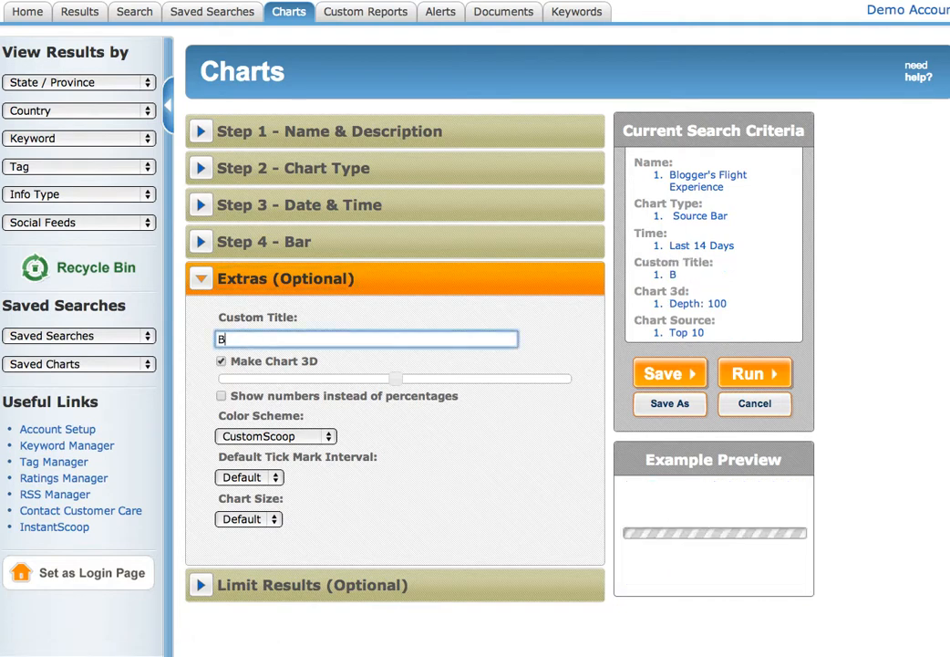
text(logger)
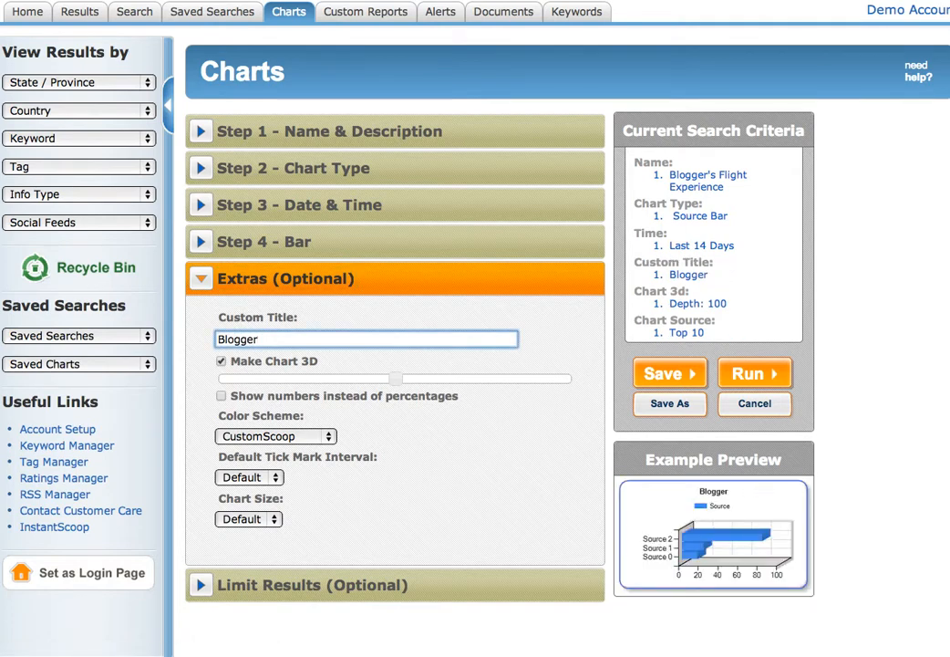
text('s F)
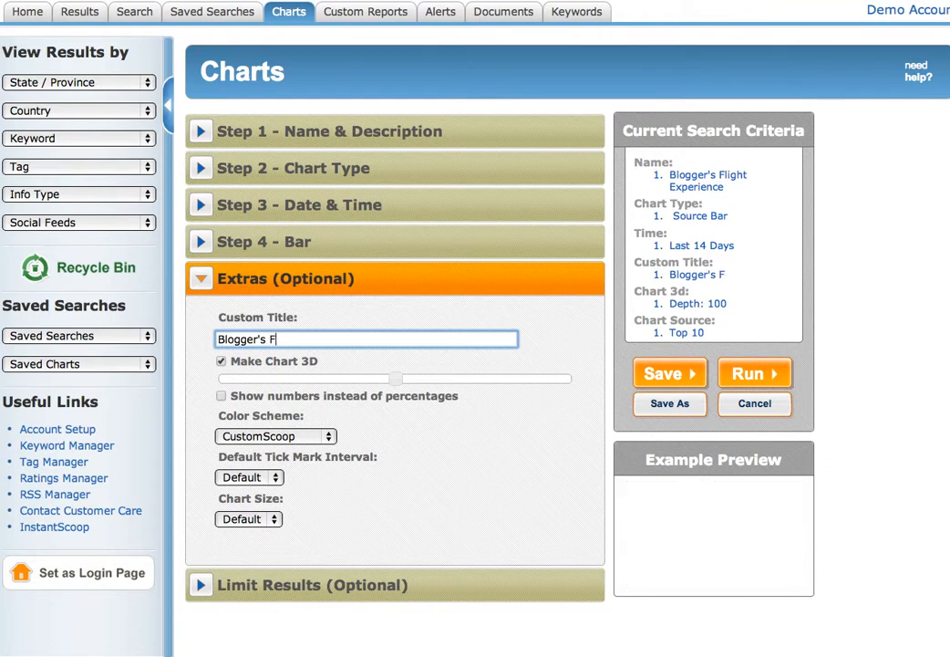
text(light )
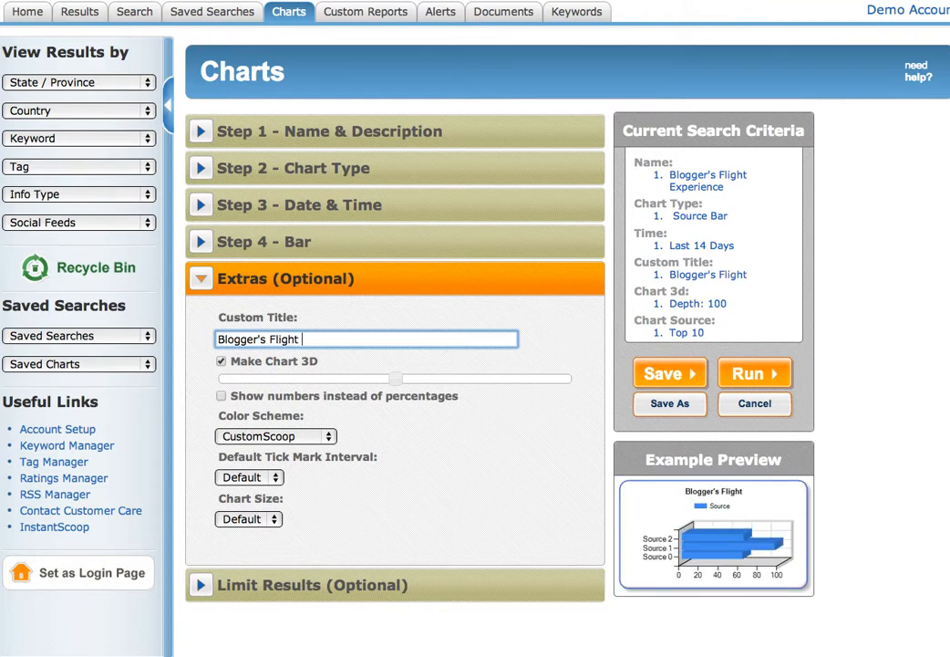
text(Talk)
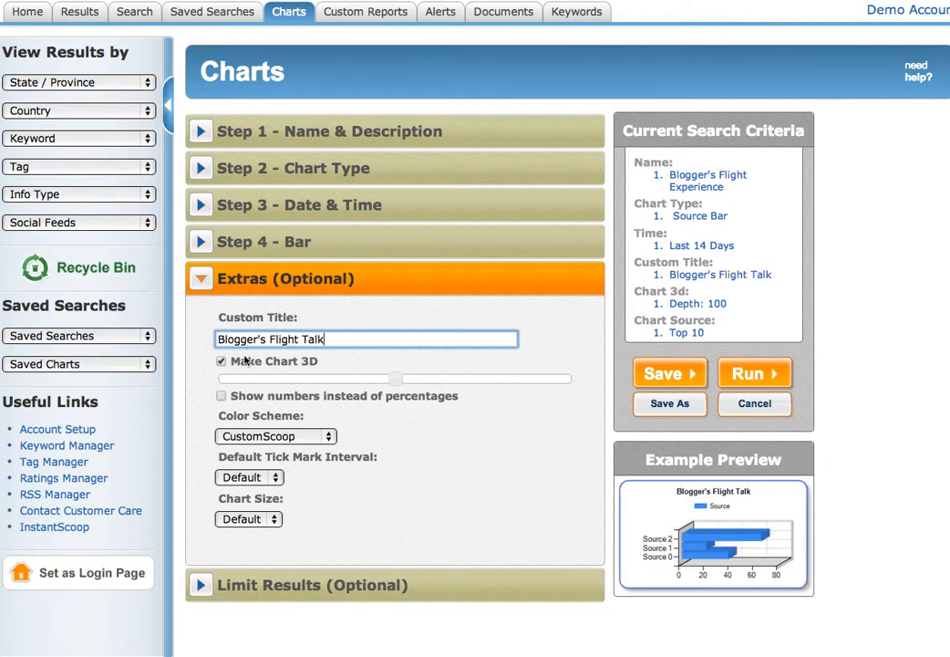
drag(392, 381, 371, 385)
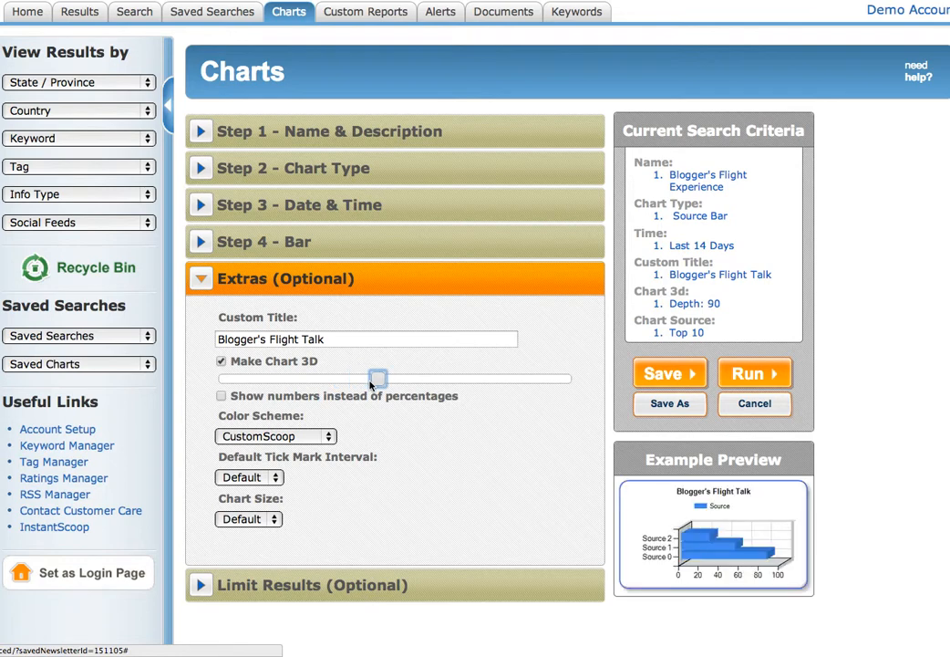
click(223, 397)
click(274, 437)
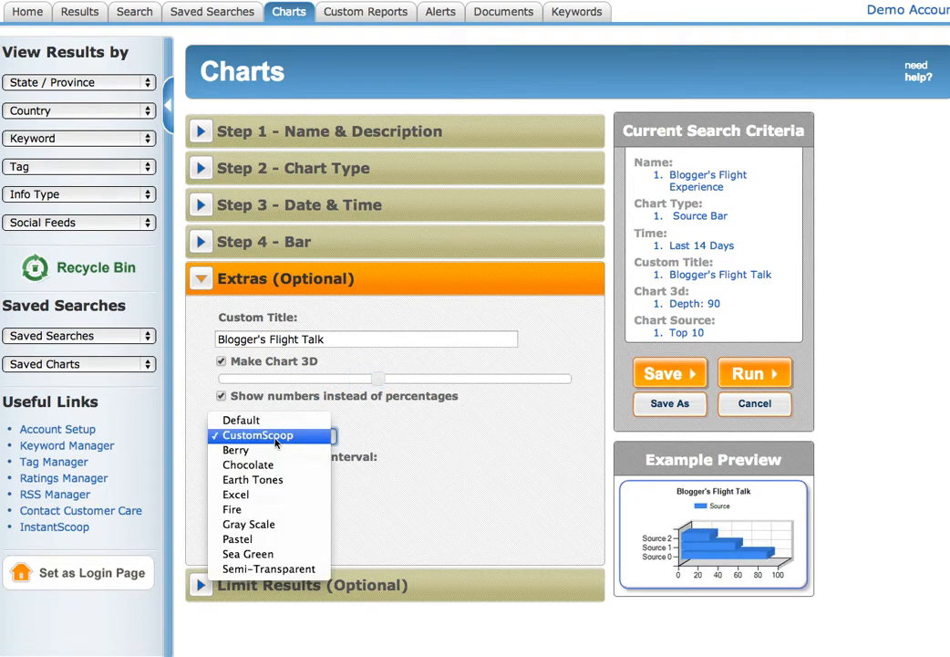
click(293, 441)
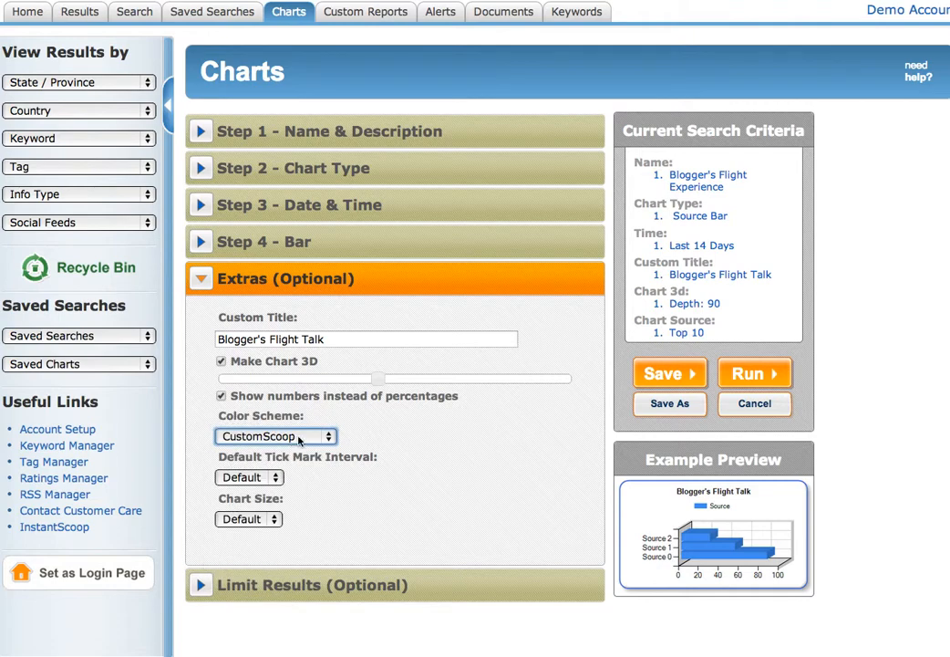
scroll(475, 524, down, 1)
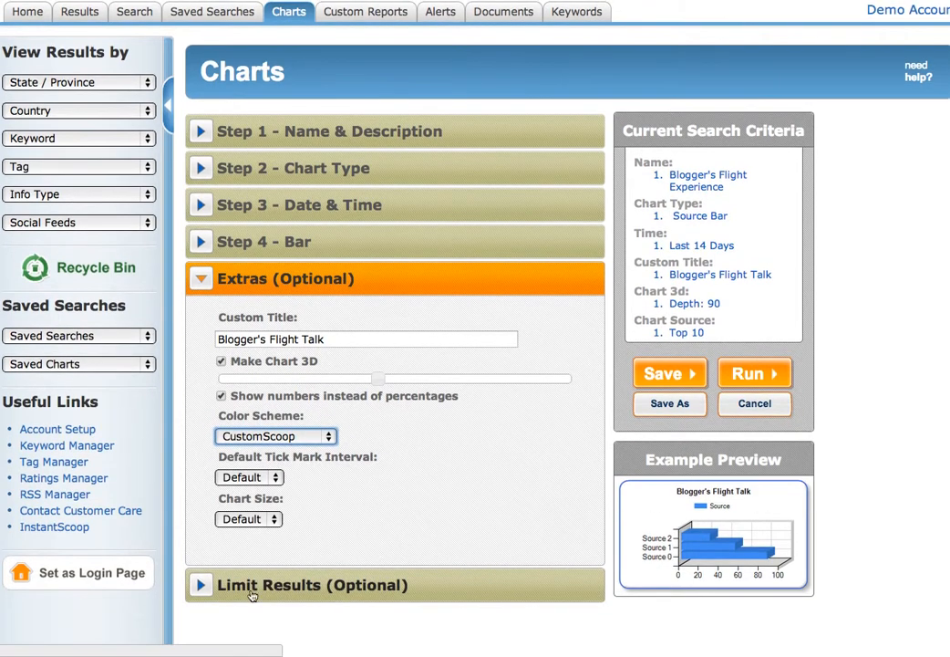
Open Limit Results and expand the Keyword, Tag, Rating, State, Country and Language filters.
click(210, 587)
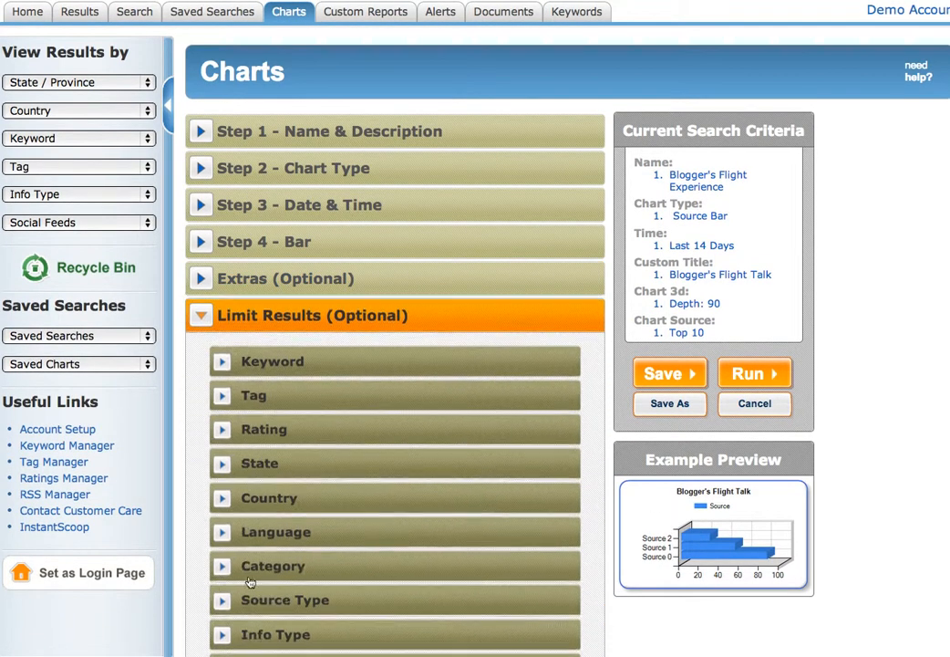
scroll(457, 544, down, 2)
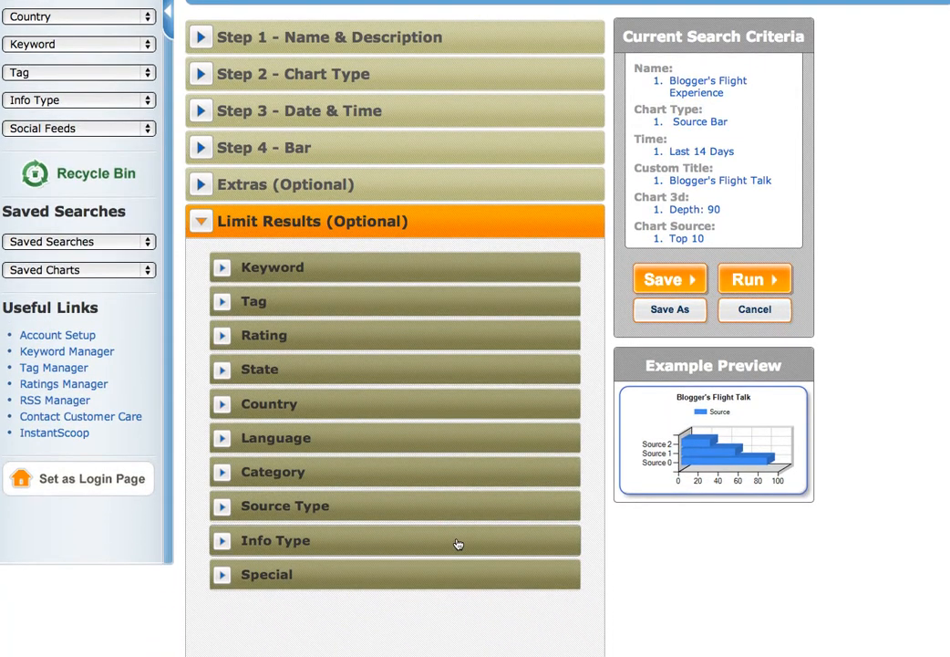
double_click(302, 268)
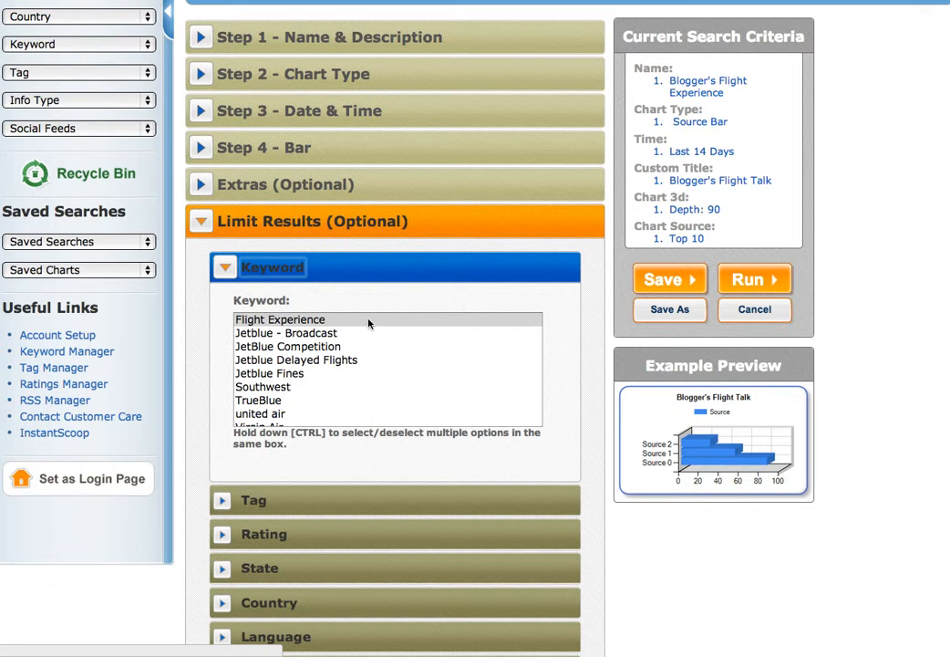
double_click(344, 502)
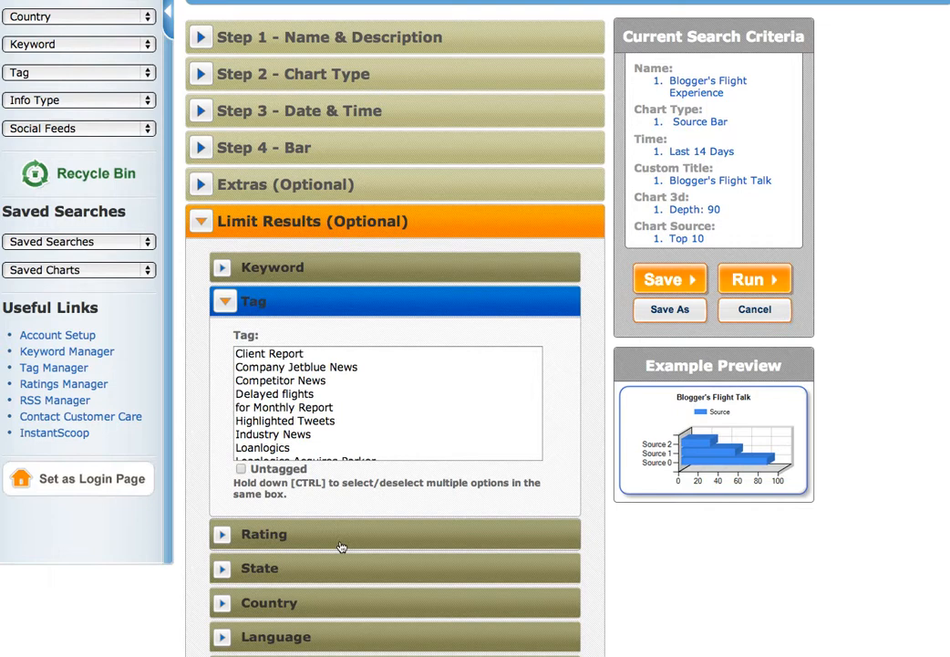
double_click(341, 547)
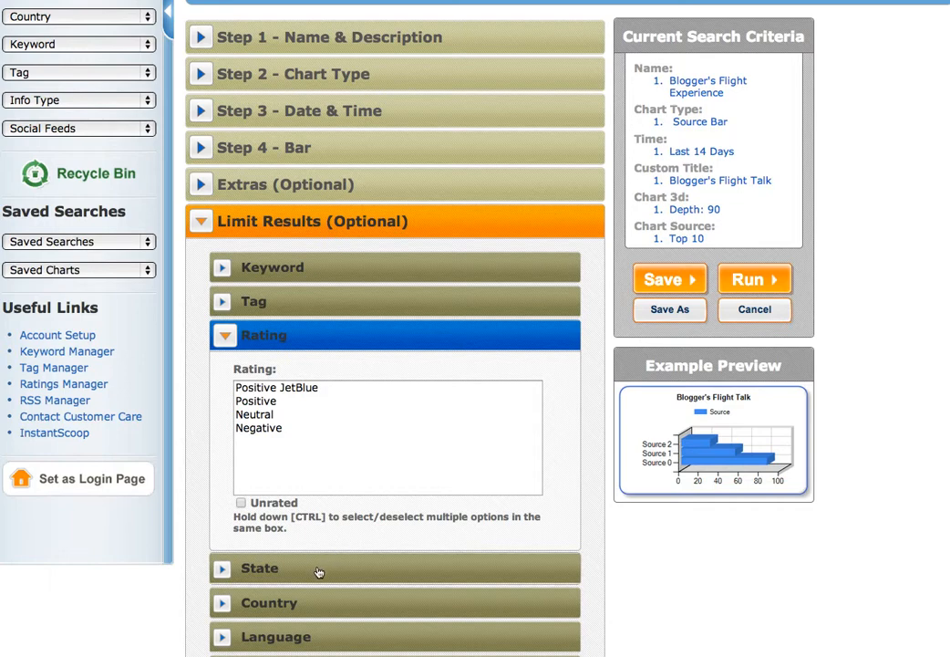
click(319, 569)
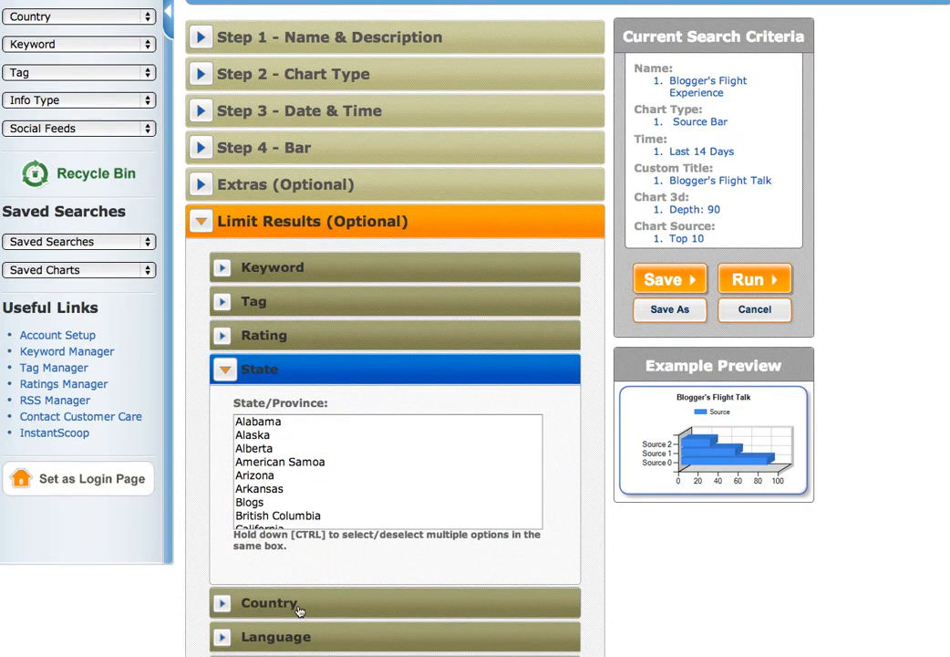
click(300, 605)
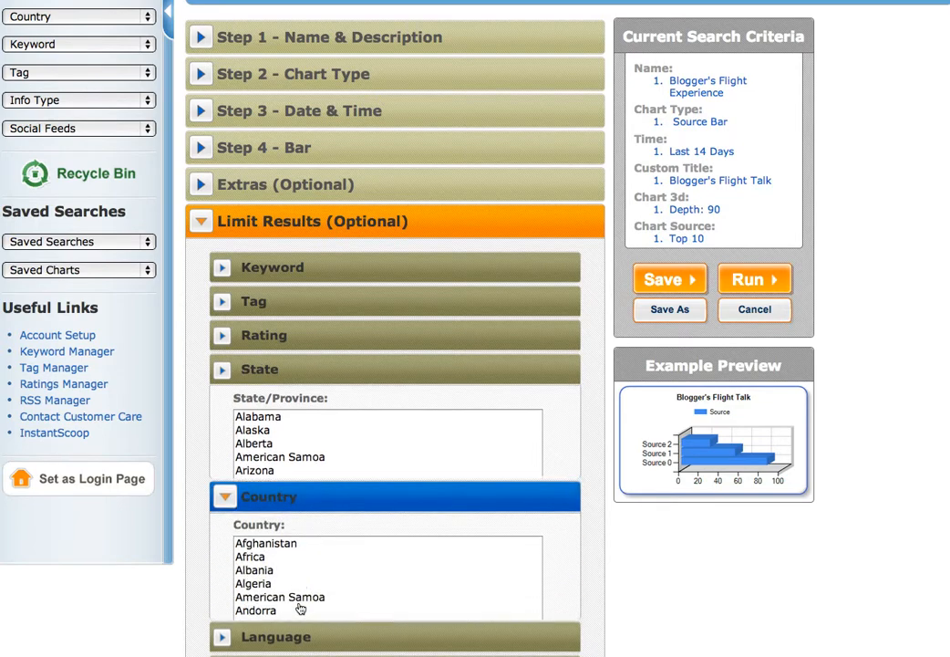
click(315, 638)
Browse the Source Type, Info Type and Special filter choices without applying any.
scroll(315, 641, down, 5)
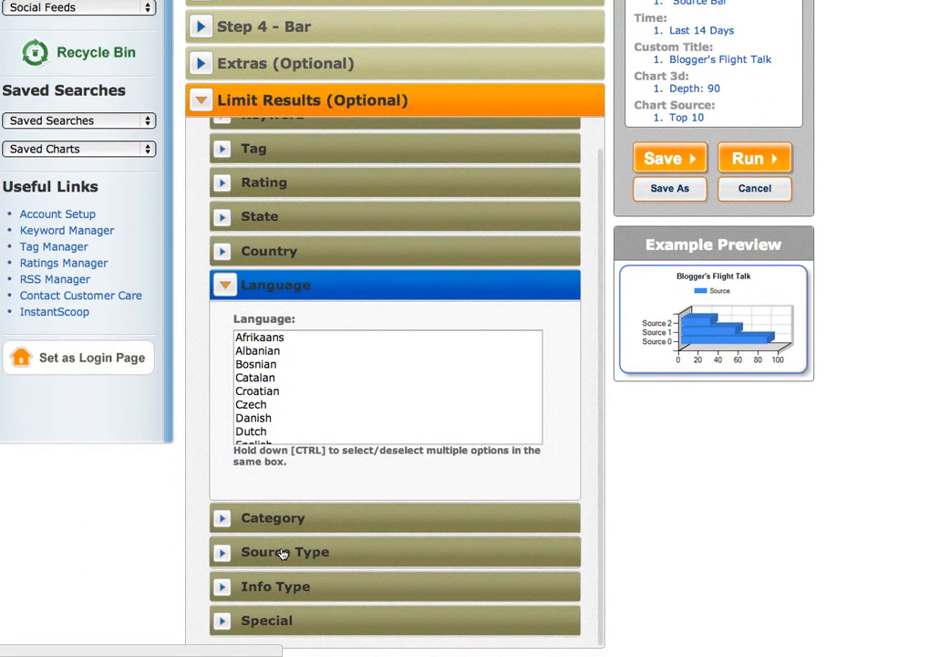
click(284, 552)
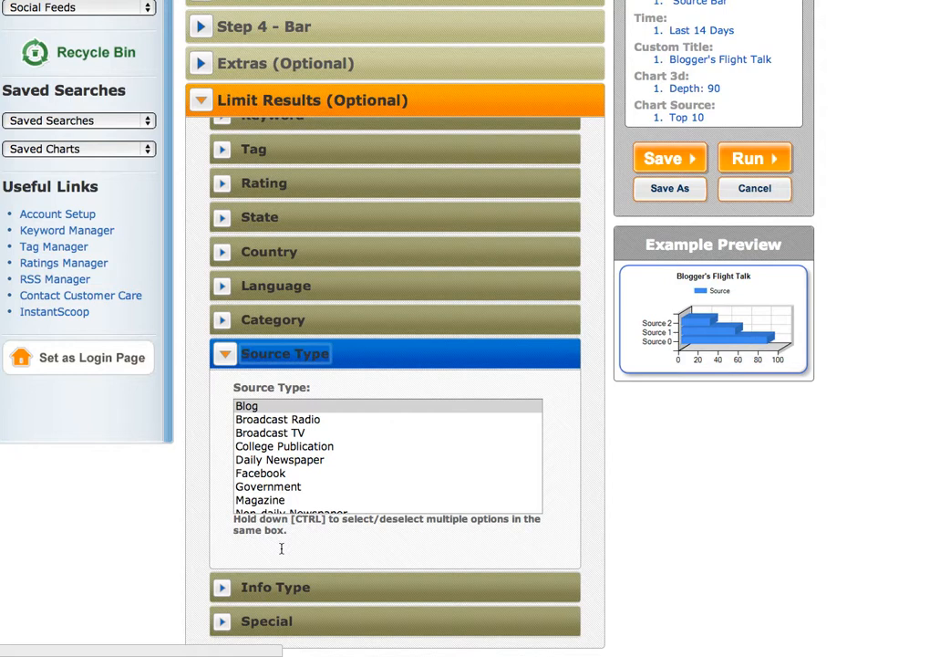
scroll(363, 483, down, 2)
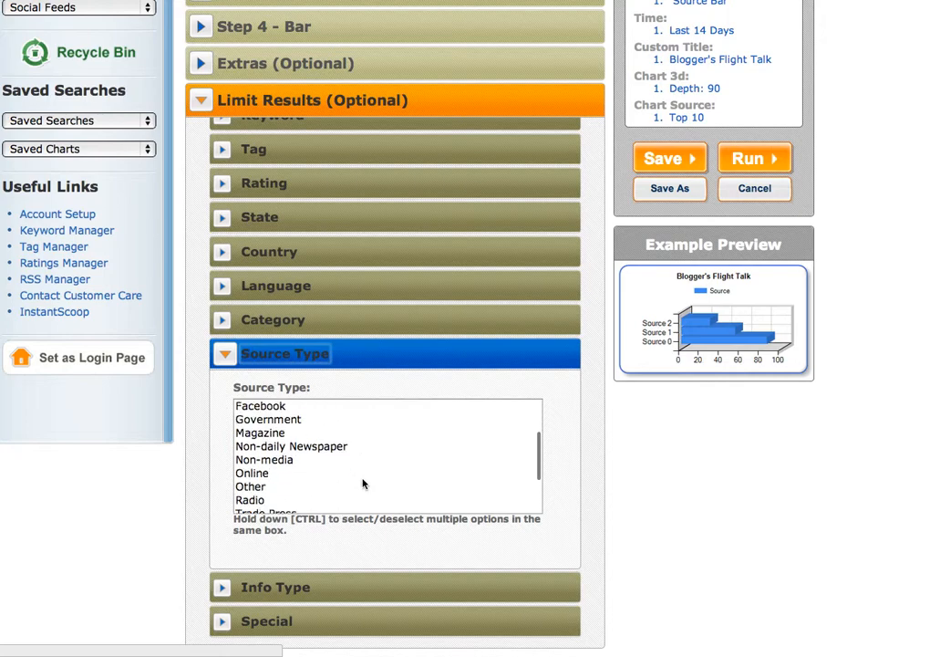
scroll(363, 484, down, 3)
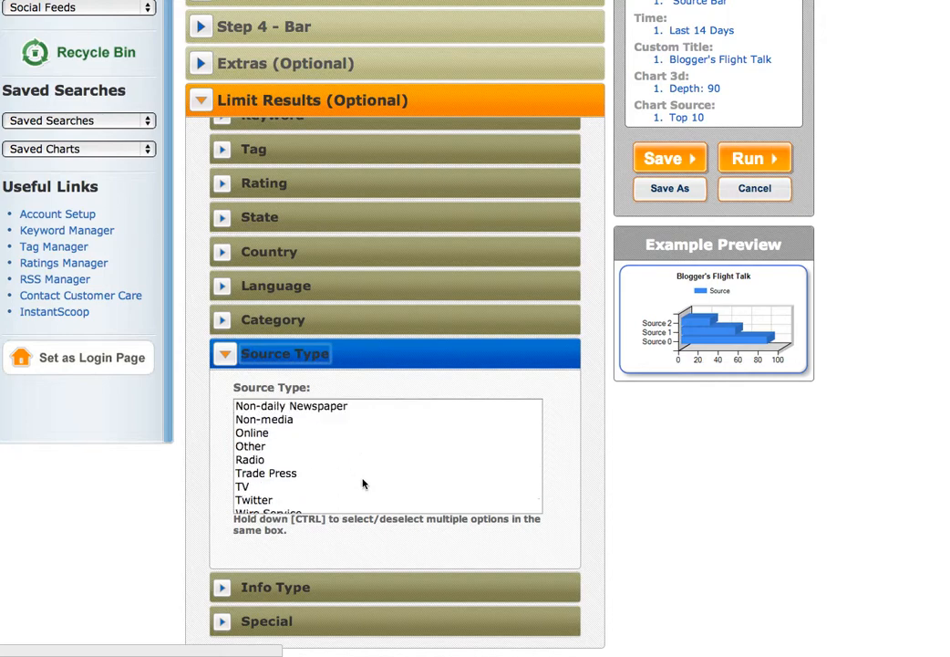
scroll(363, 483, up, 5)
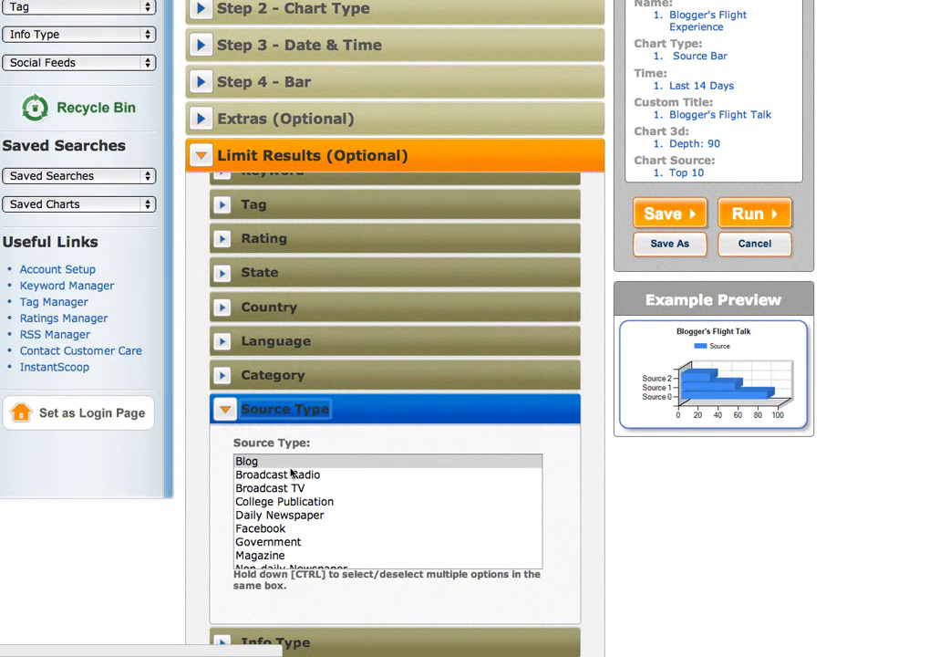
scroll(430, 505, down, 5)
scroll(429, 505, down, 3)
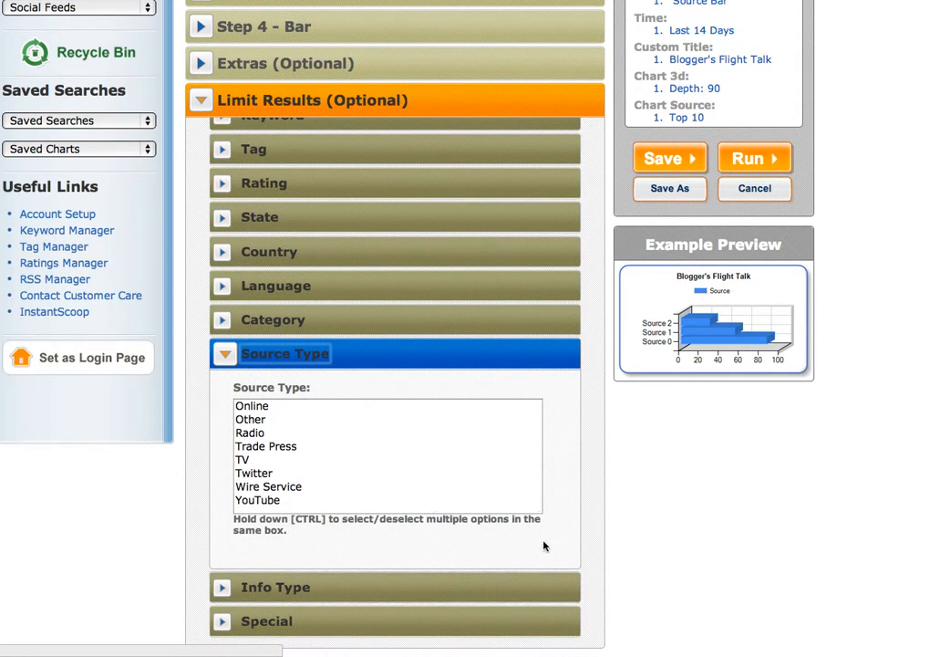
click(444, 588)
click(388, 621)
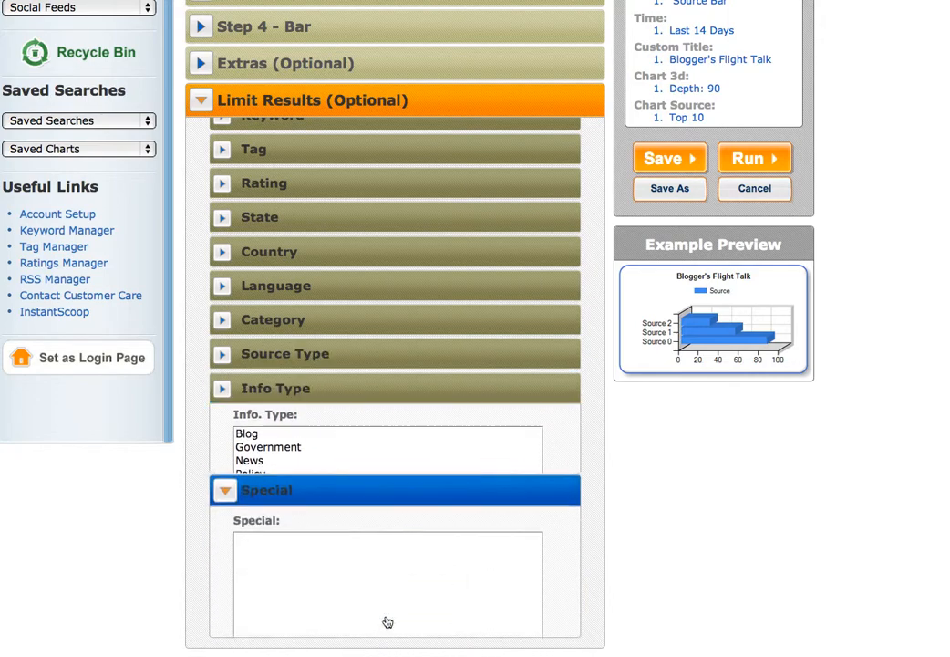
scroll(494, 589, up, 3)
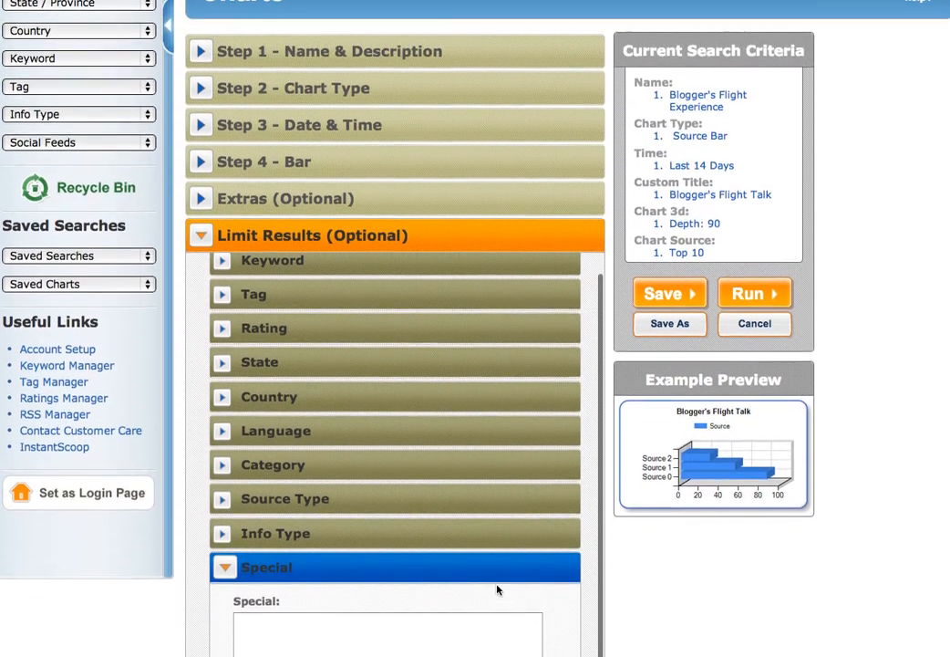
scroll(497, 590, up, 1)
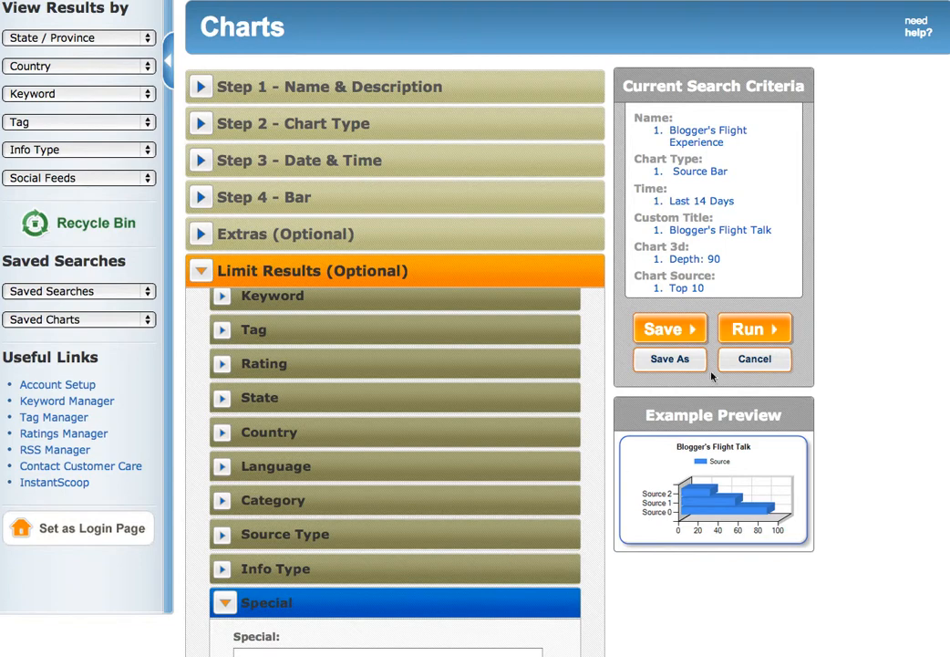
Run the Blogger's Flight Talk bar chart for 10/03/13–10/17/13 and read the per-source bar values.
click(737, 330)
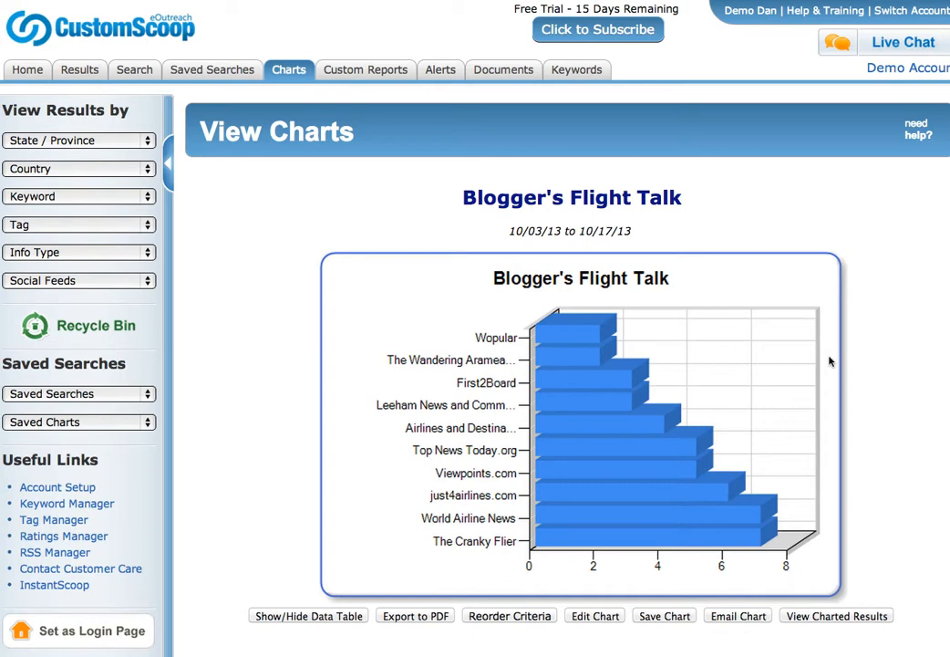
scroll(829, 361, down, 2)
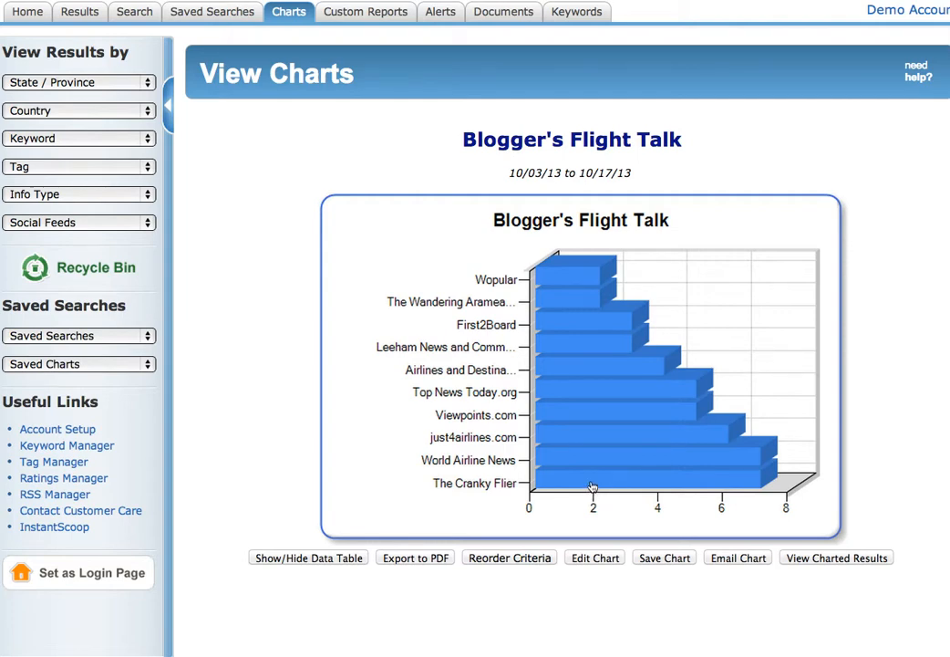
mouse_move(592, 488)
mouse_move(655, 435)
Toggle the Blogger's Flight Talk data table to check counts, from The Cranky Flier 7 to Wopular 2.
click(631, 439)
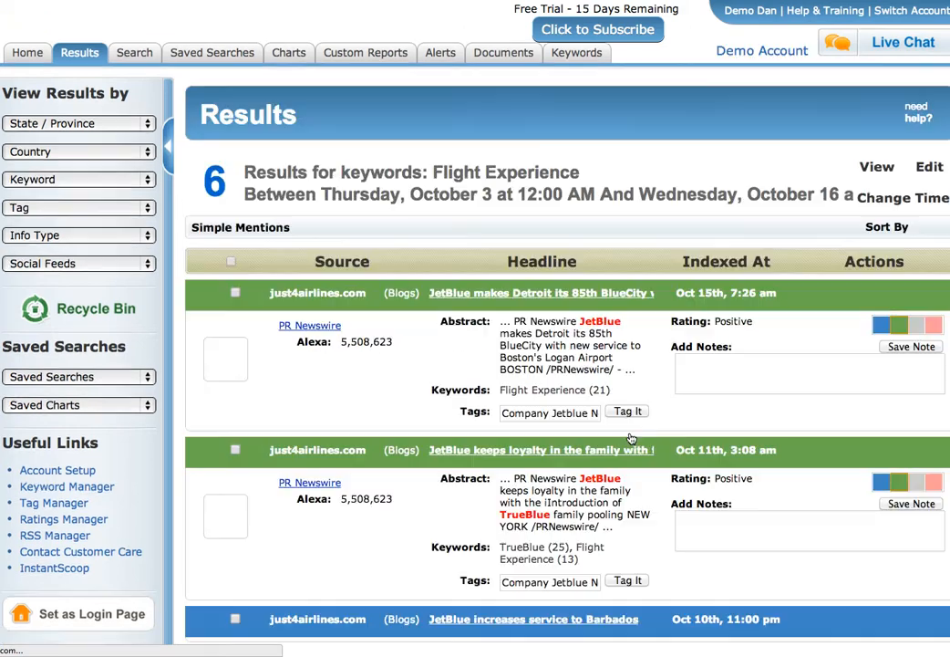
scroll(632, 439, down, 2)
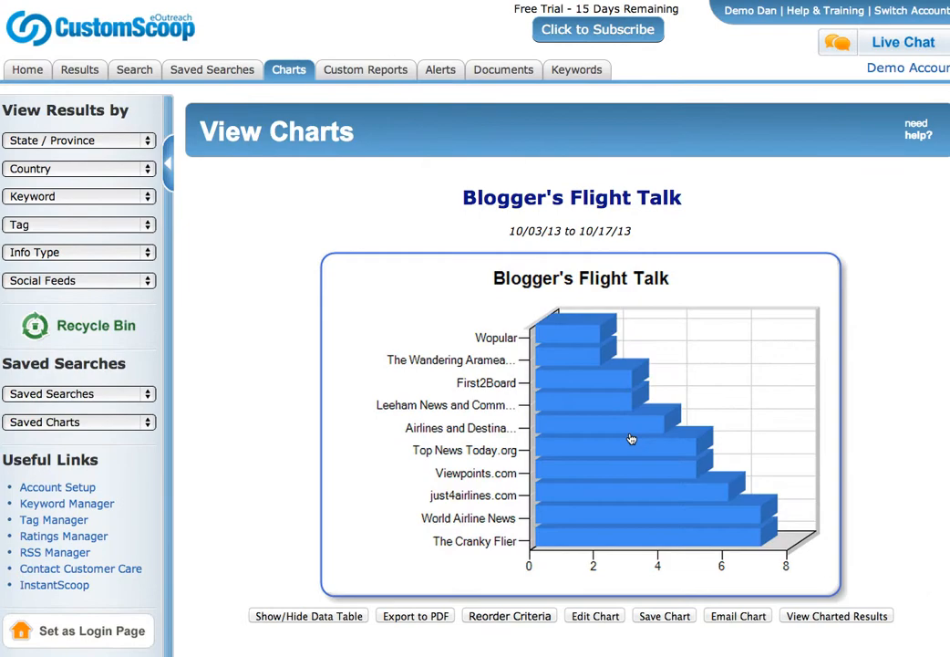
scroll(630, 439, down, 2)
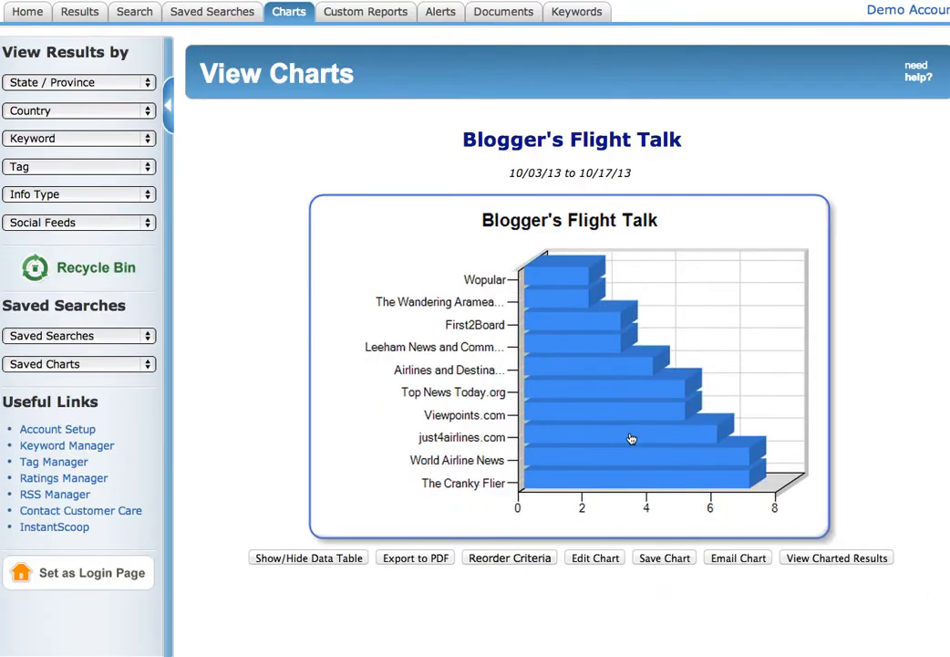
click(308, 558)
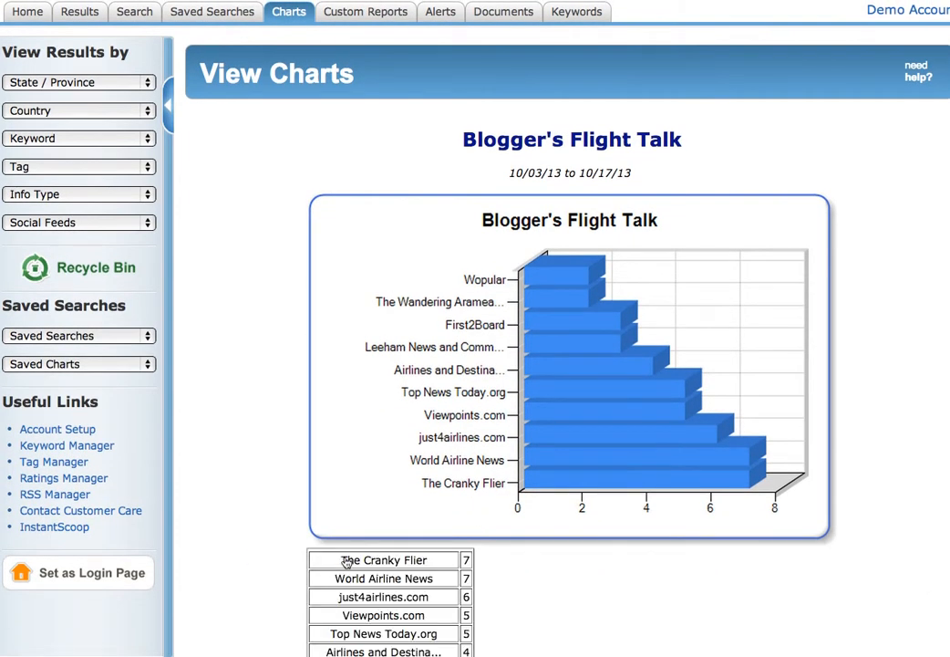
scroll(602, 598, down, 3)
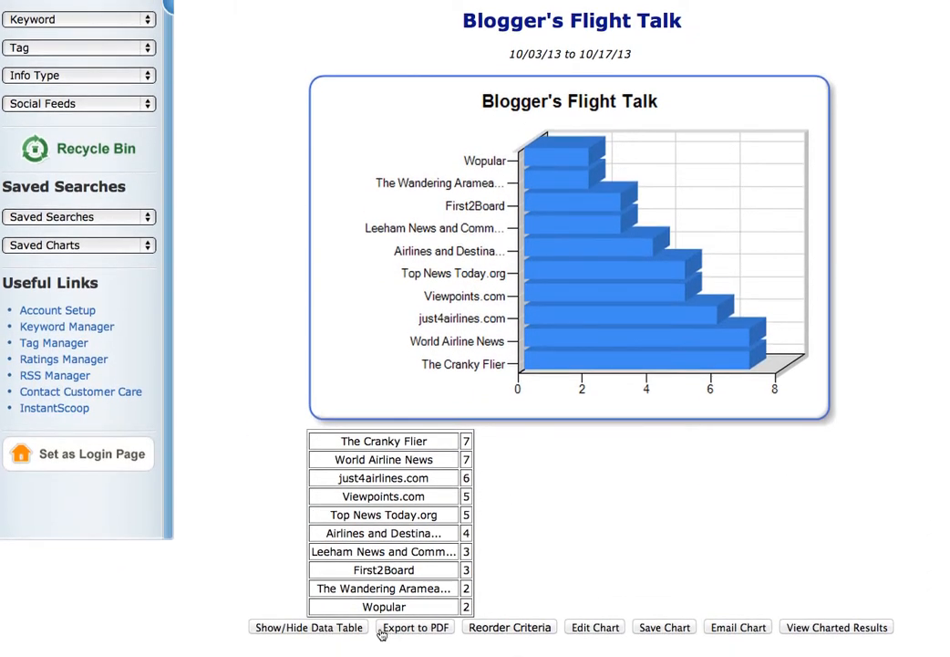
click(354, 634)
Reorder just4airlines.com below Viewpoints.com, remake the chart, and reopen its settings for editing.
click(513, 559)
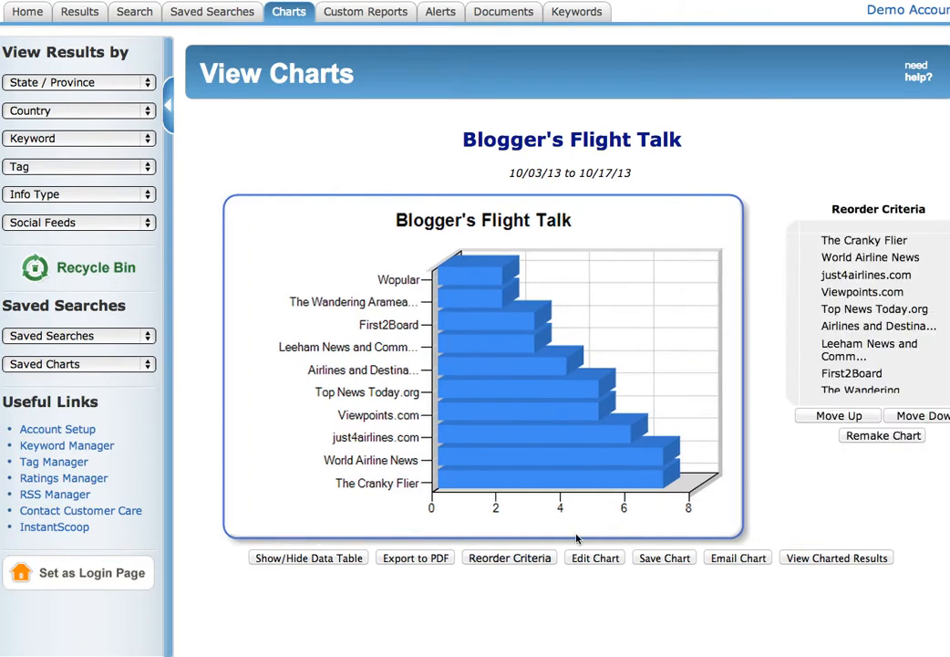
scroll(863, 373, down, 2)
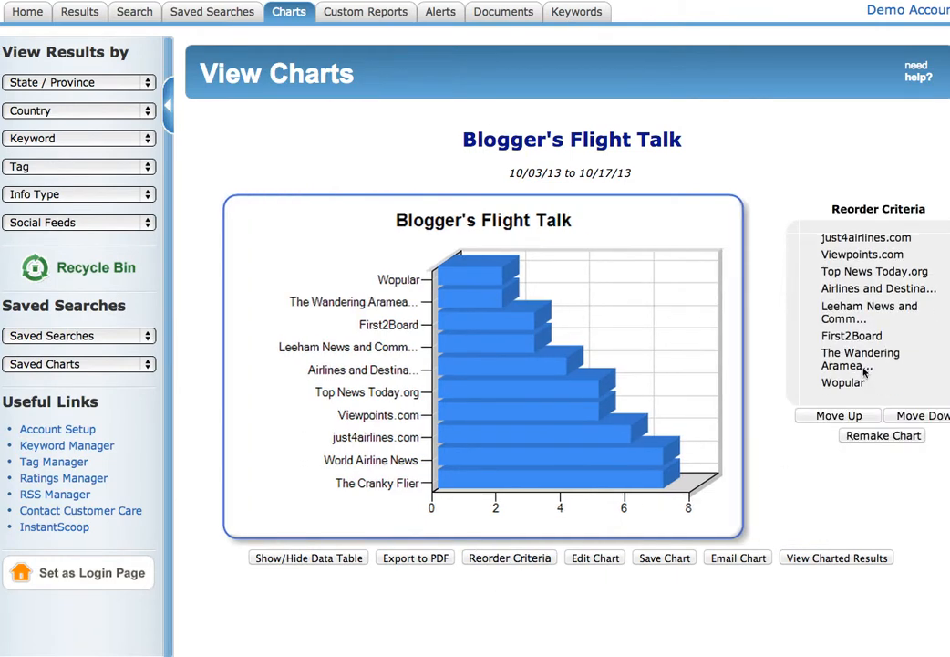
click(848, 239)
scroll(891, 355, up, 3)
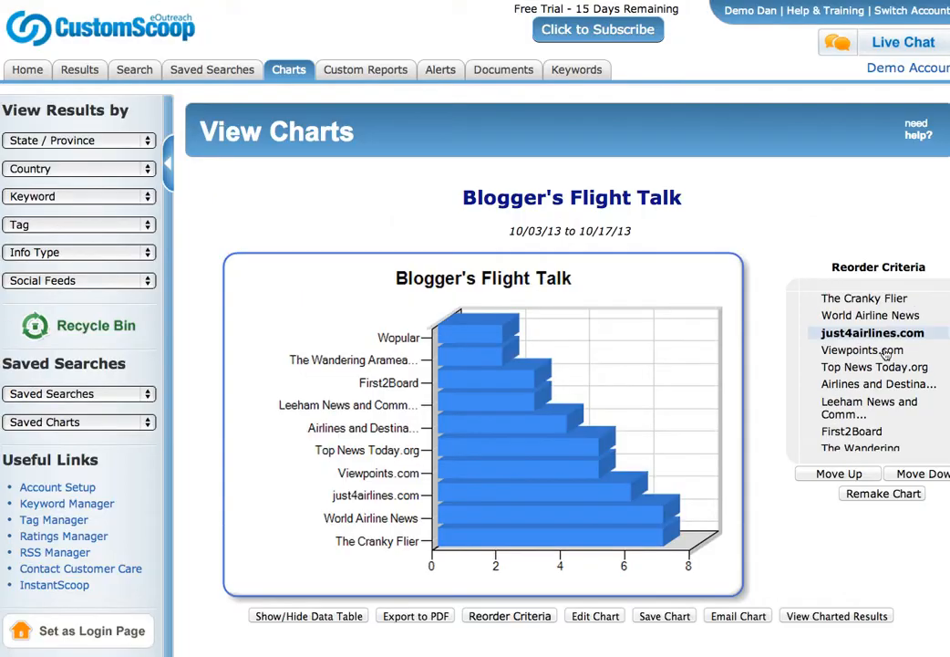
click(915, 476)
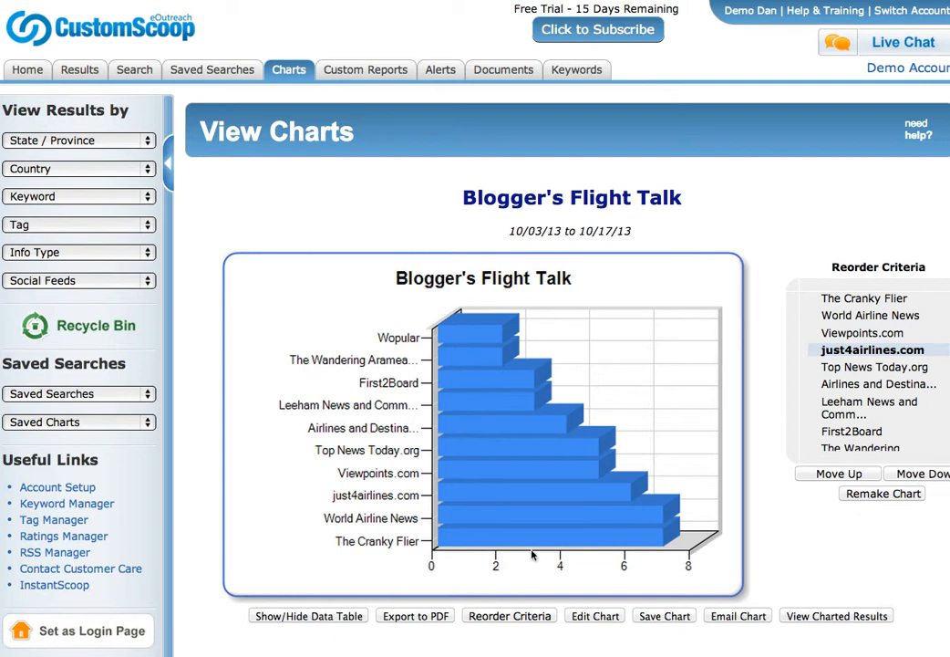
scroll(533, 555, down, 2)
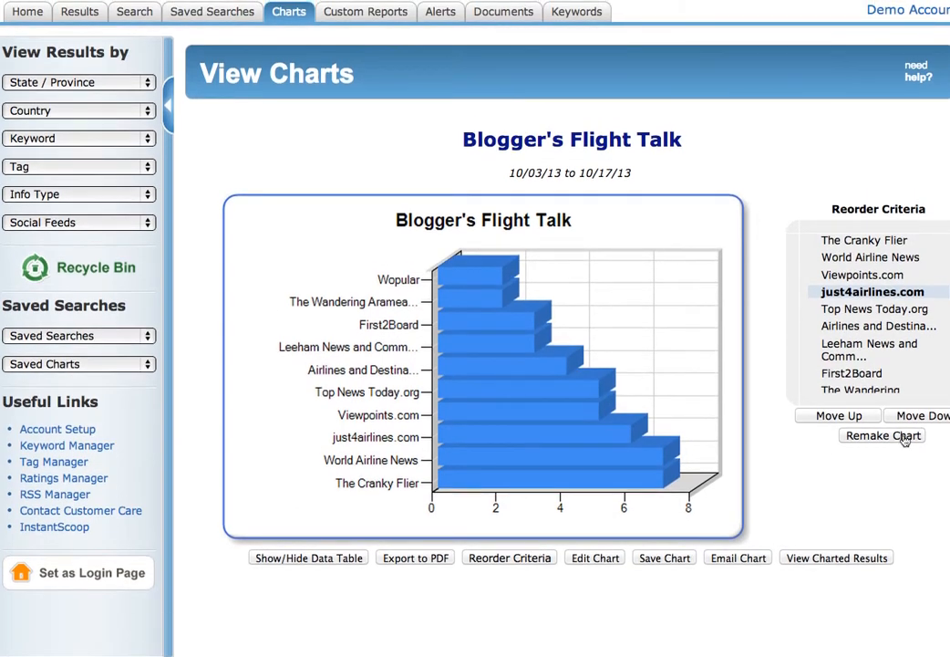
click(853, 436)
click(595, 558)
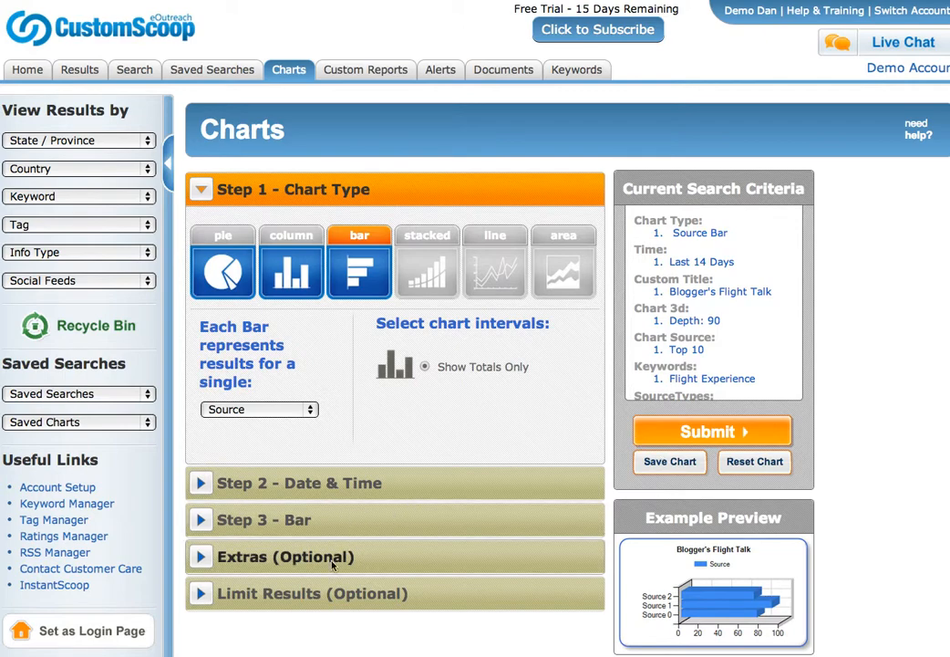
Limit the Blogger's Flight Talk chart to College Publication sources and rerun it.
click(315, 592)
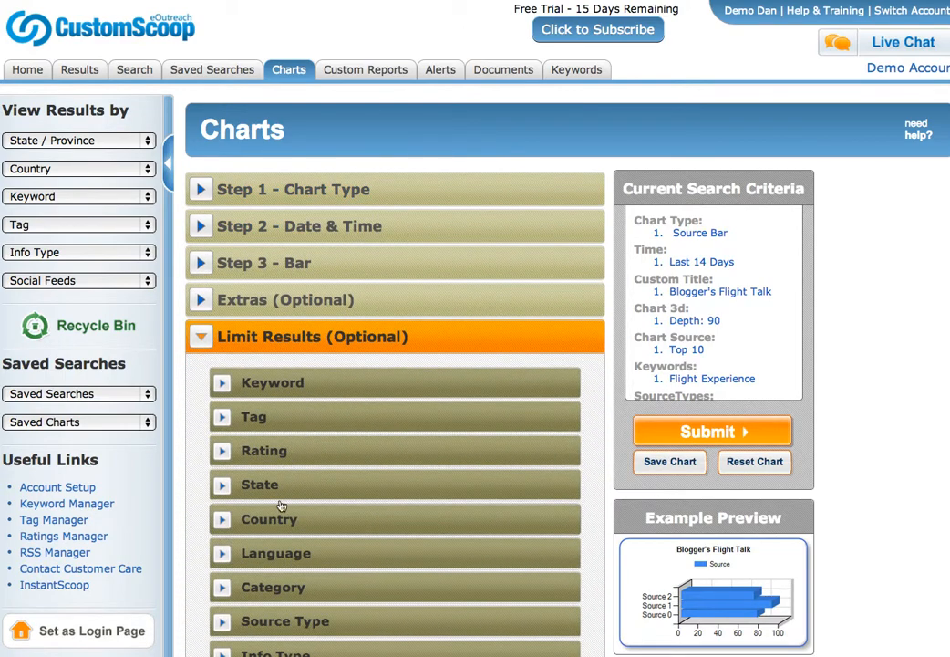
click(301, 625)
scroll(403, 558, down, 2)
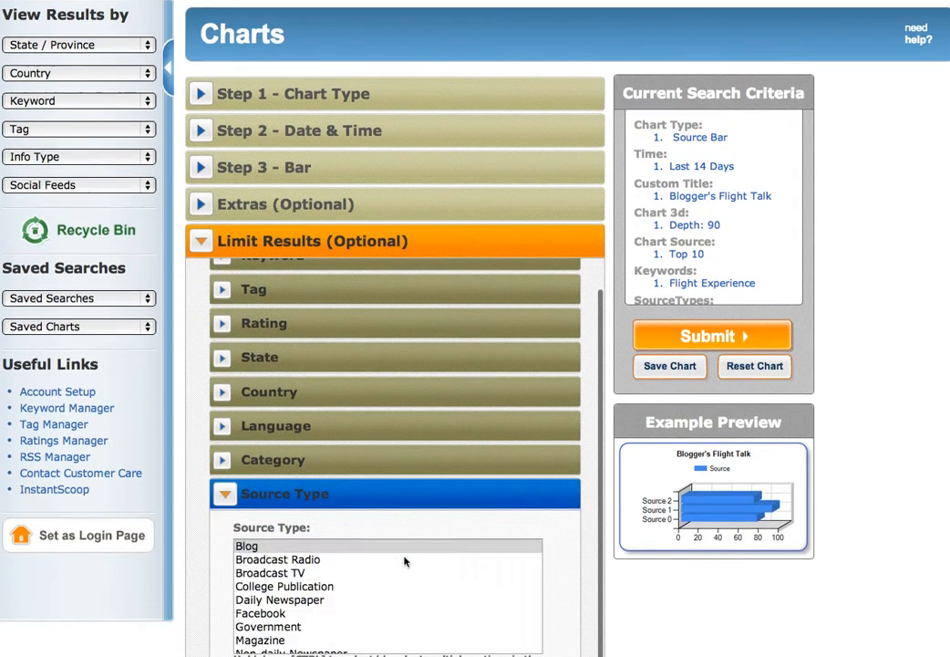
scroll(405, 561, down, 3)
scroll(376, 568, up, 2)
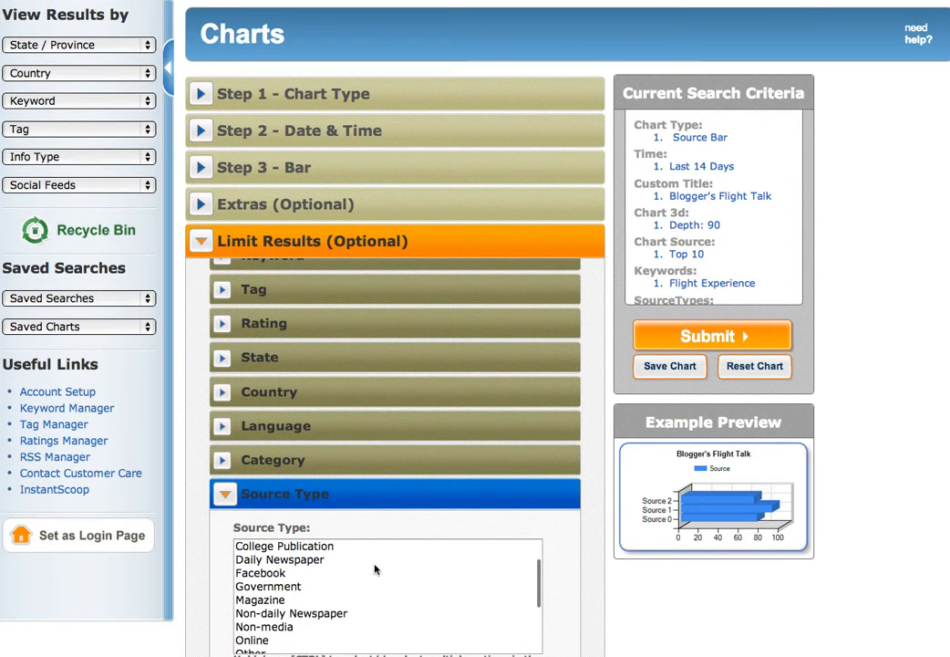
click(334, 547)
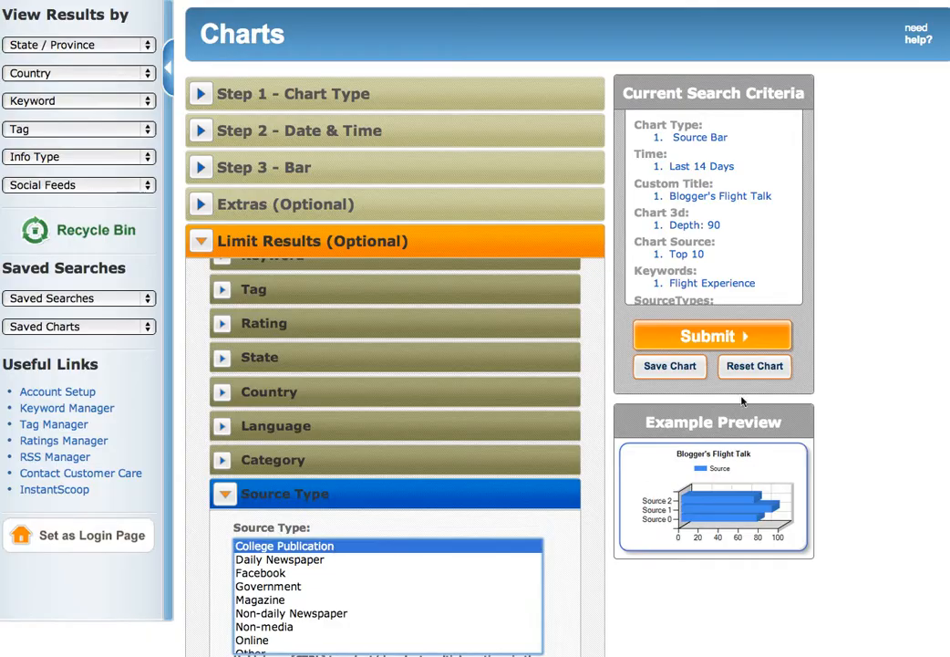
click(730, 344)
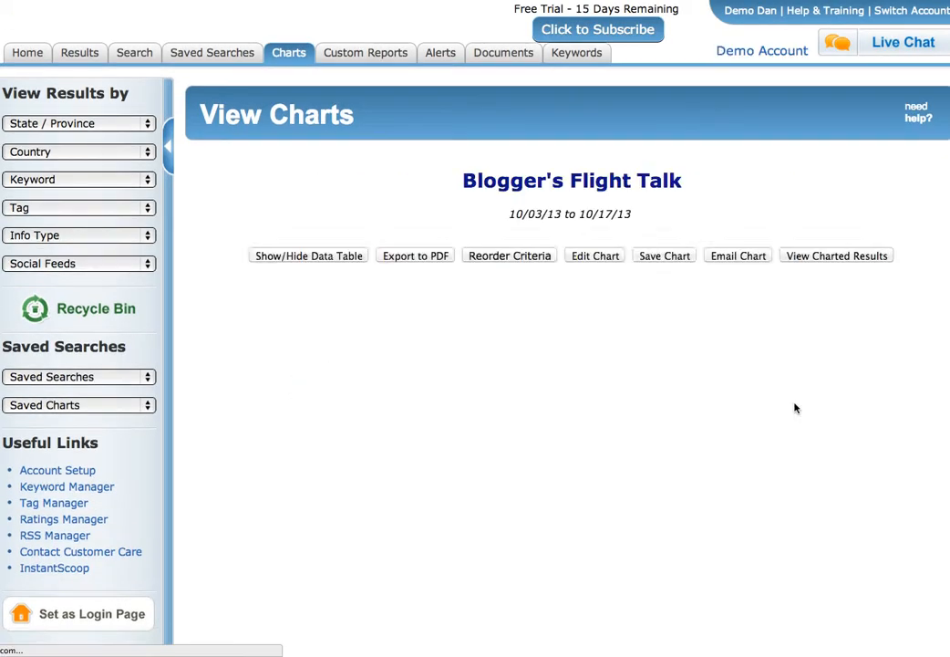
Review the filtered chart, then return to the saved charts list and Blogger's Flight Experience sharing.
scroll(795, 428, down, 2)
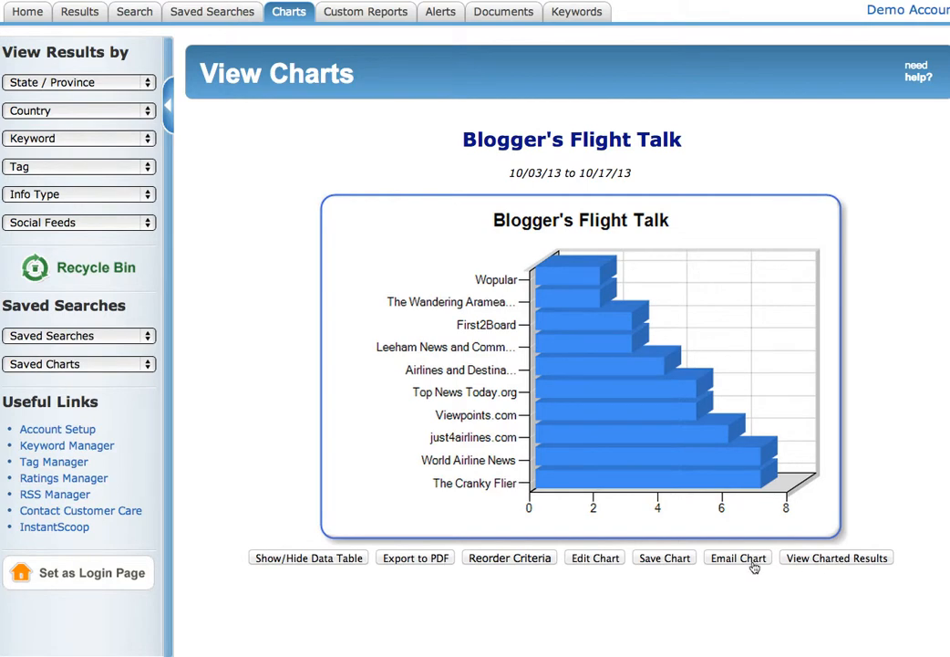
scroll(749, 565, up, 2)
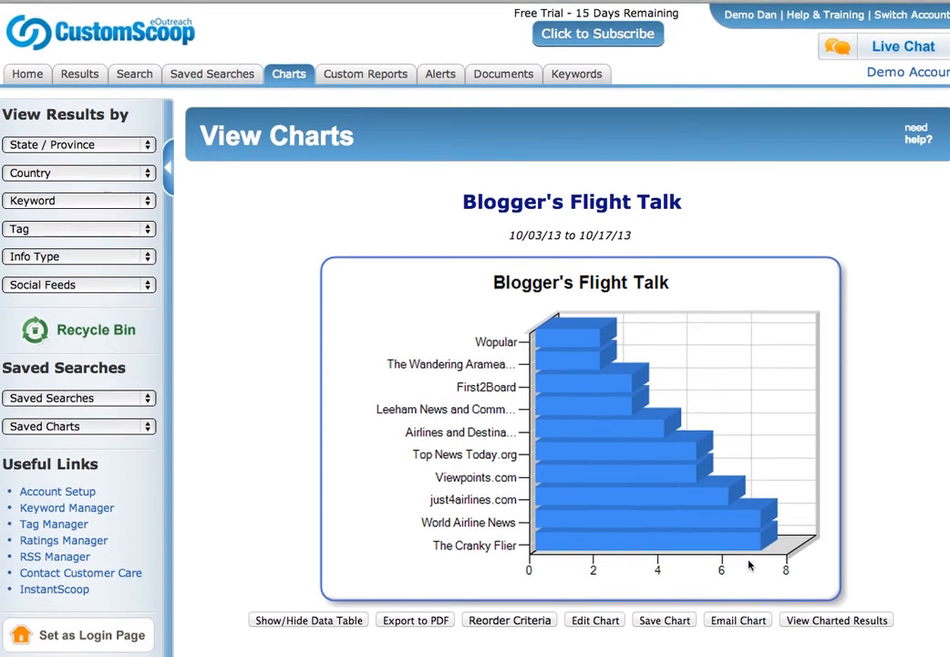
click(290, 71)
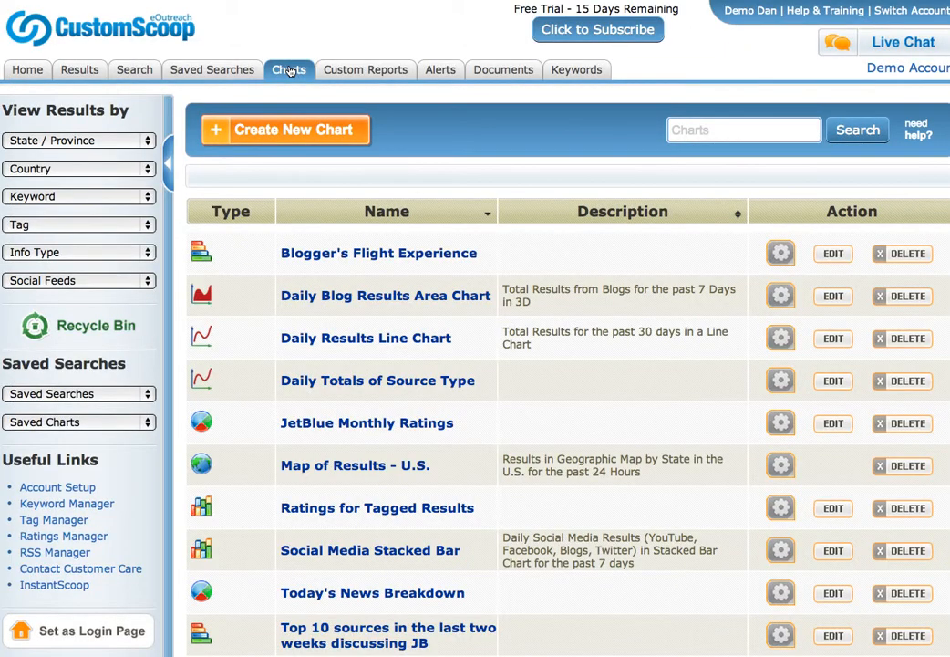
click(782, 258)
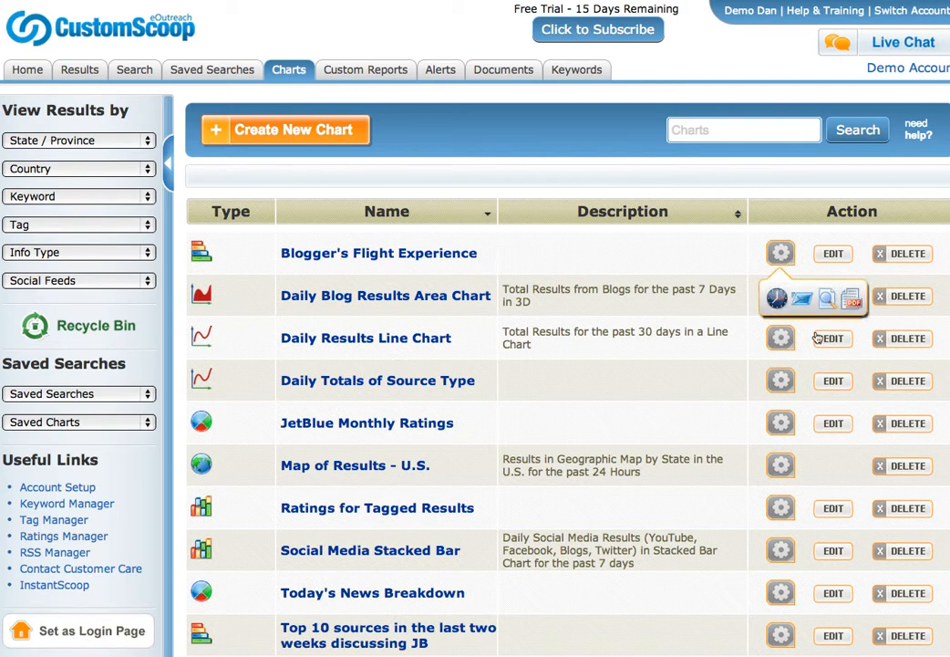
Check Blogger's Flight Experience's export and sharing options, then edit the JetBlue Monthly Ratings pie chart.
click(786, 259)
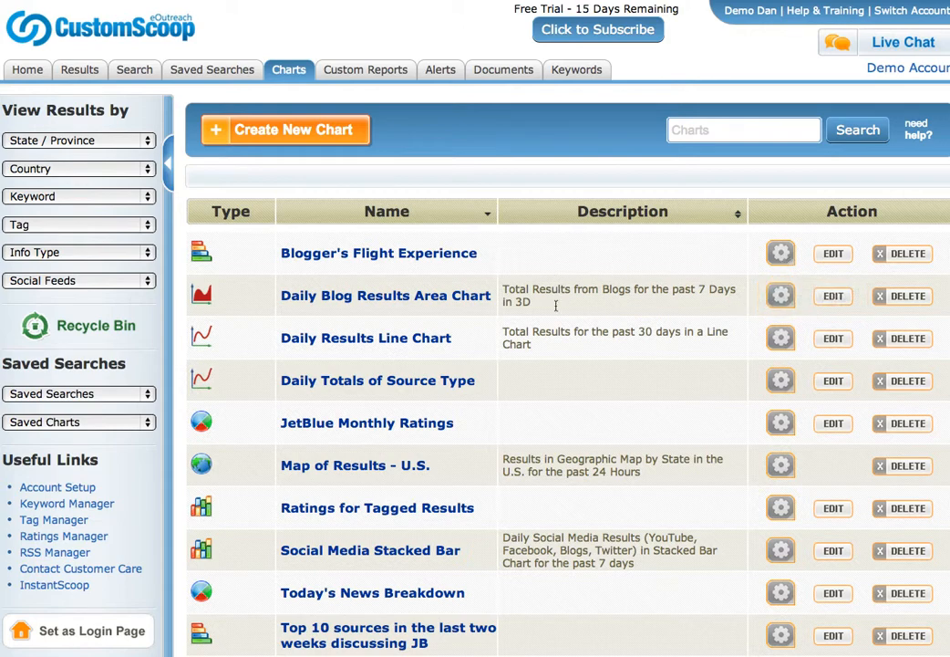
scroll(500, 401, down, 1)
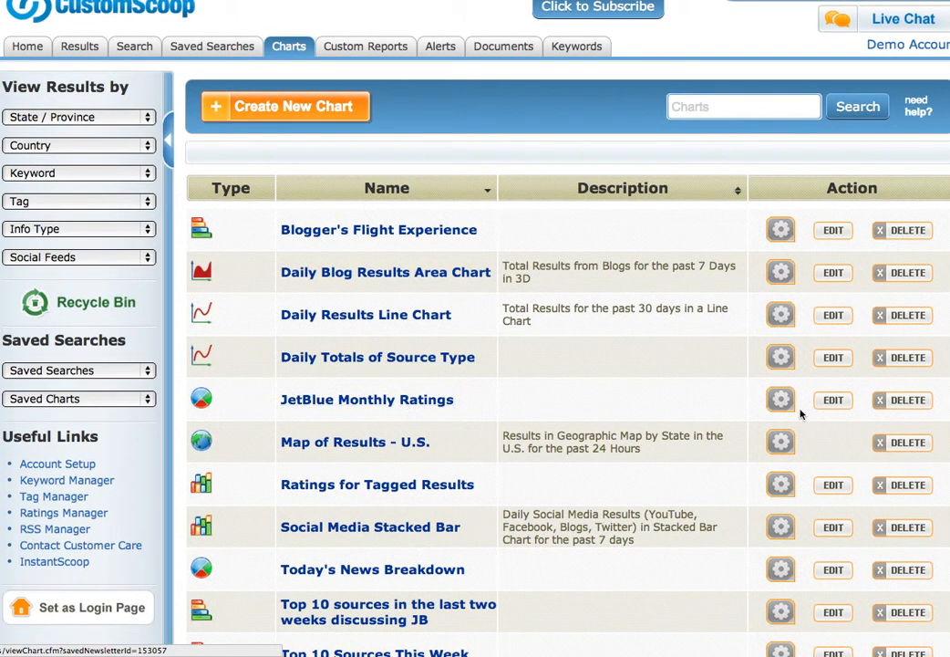
click(844, 404)
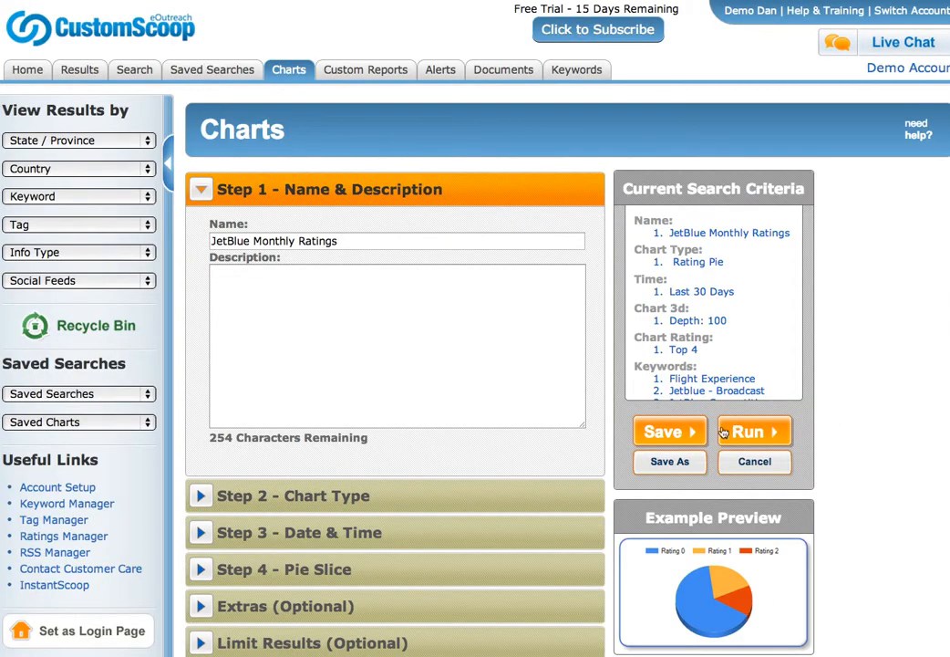
Run the JetBlue 30-day ratings pie: Neutral 59%, Positive 24%, Positive JetBlue 11%, Negative 7%.
scroll(698, 259, down, 5)
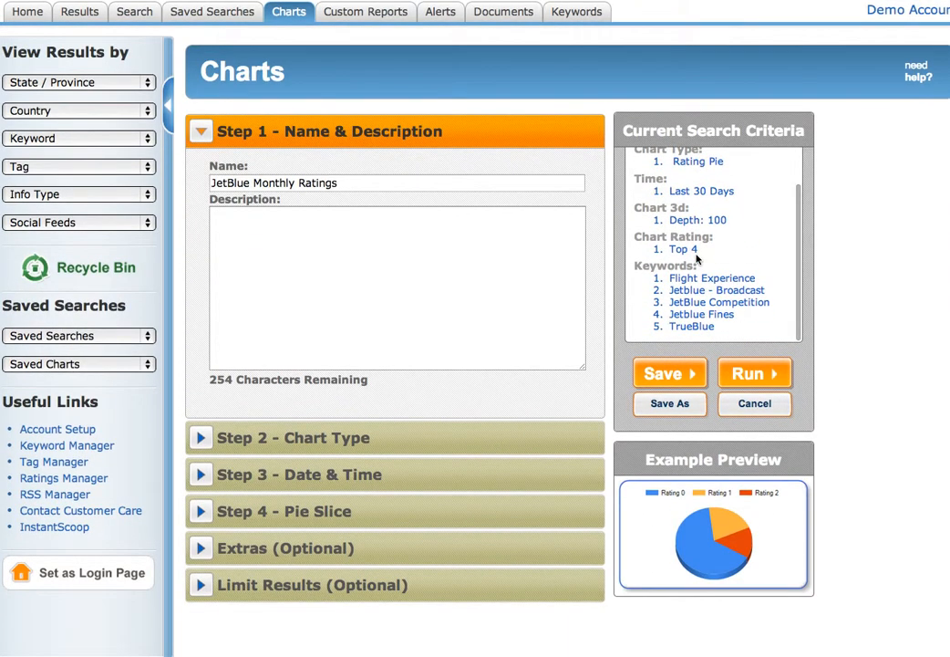
scroll(697, 259, up, 5)
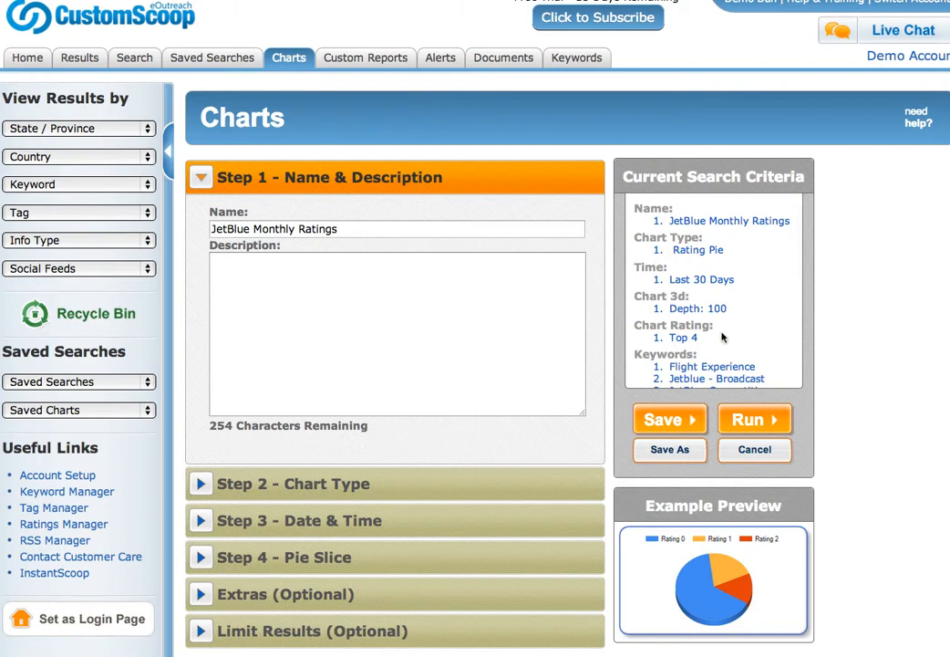
click(746, 419)
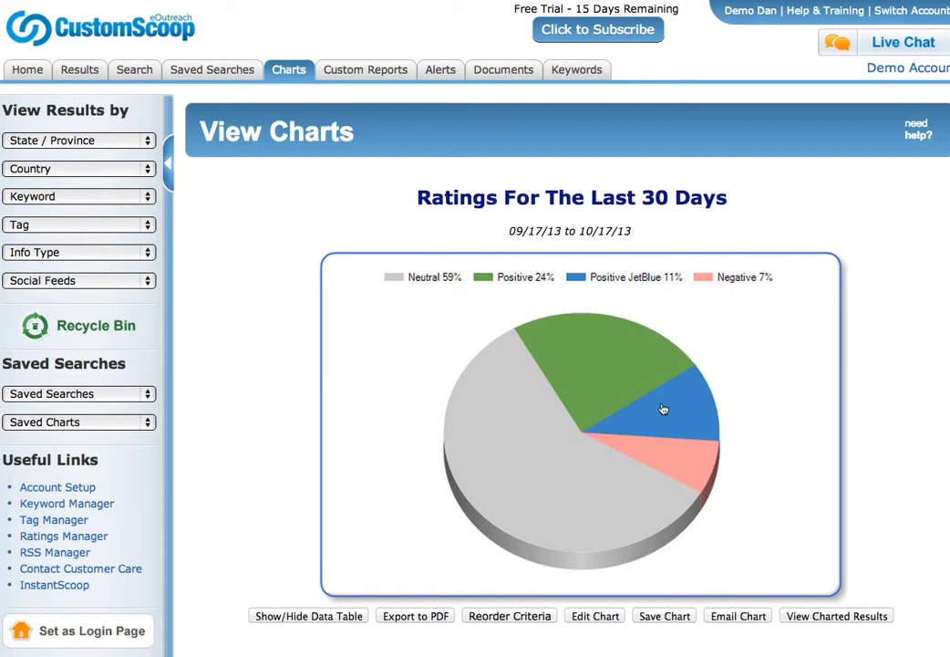
Show the Top Source Type Pie Chart with its data table, then open the Map of Results - U.S.
mouse_move(664, 409)
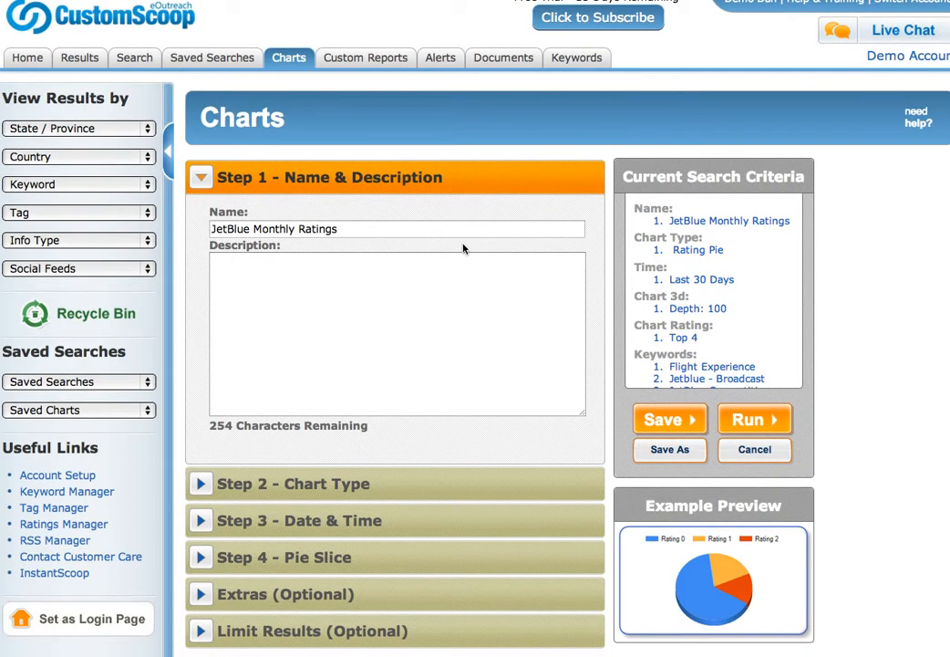
click(288, 60)
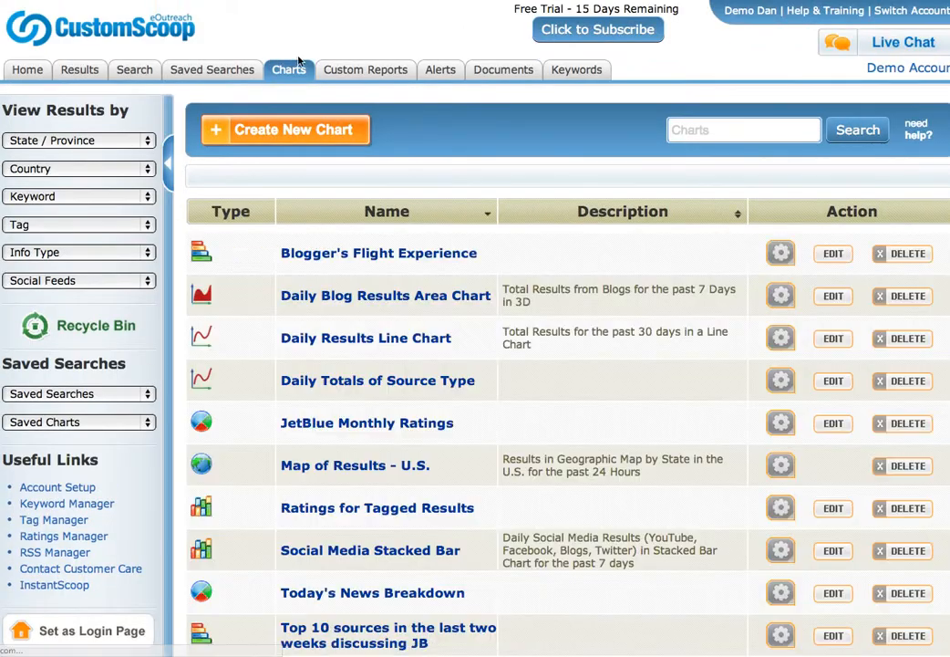
scroll(536, 403, down, 5)
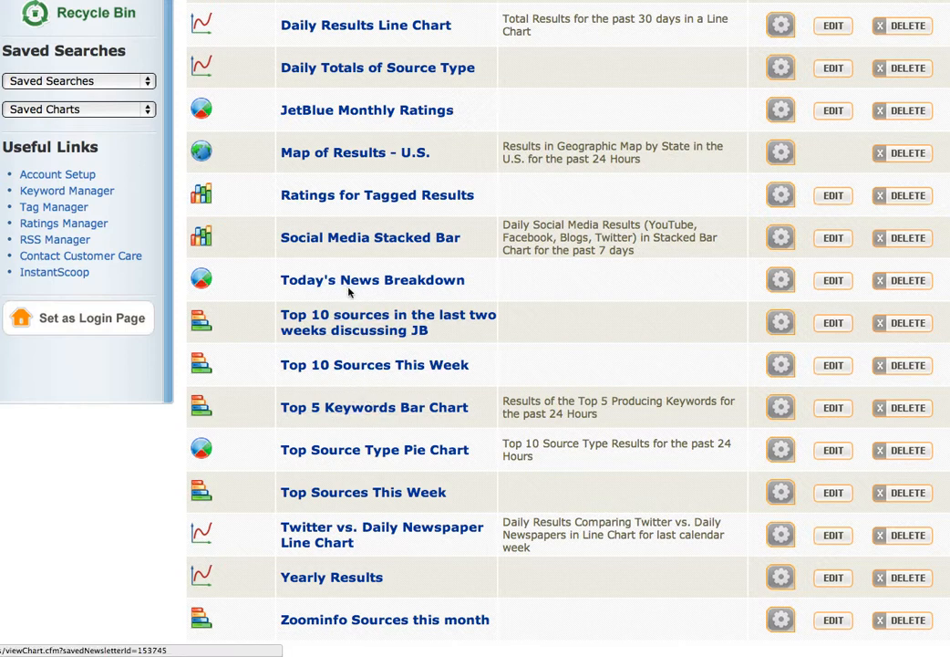
click(378, 452)
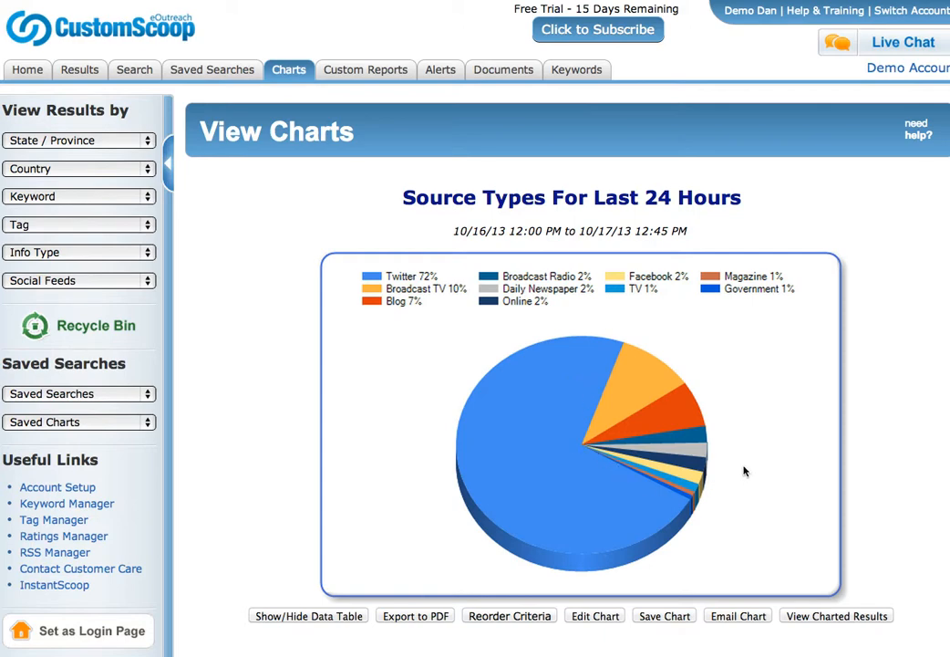
click(359, 619)
scroll(357, 618, down, 4)
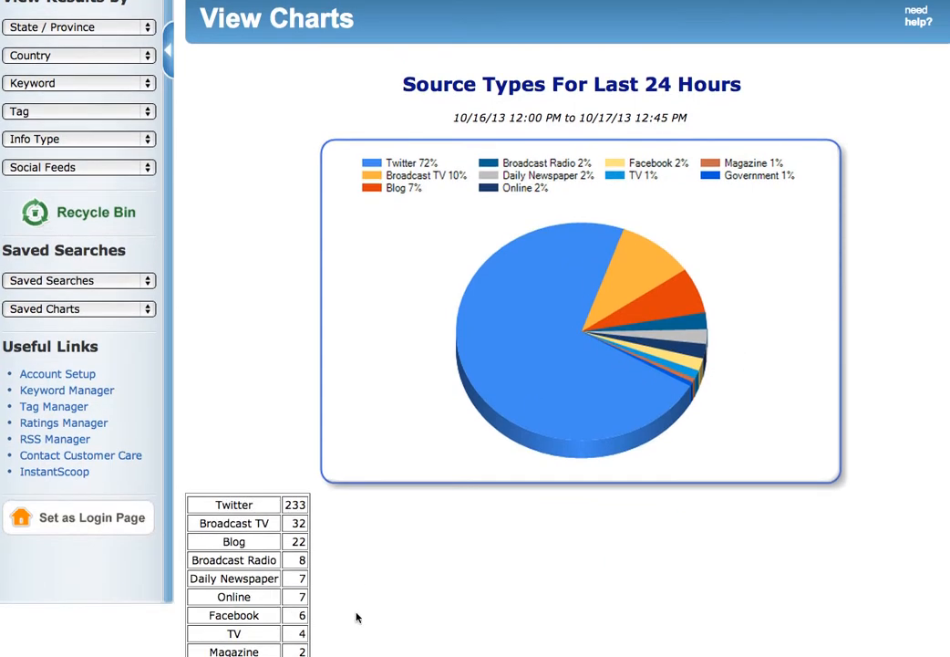
key(super+Left)
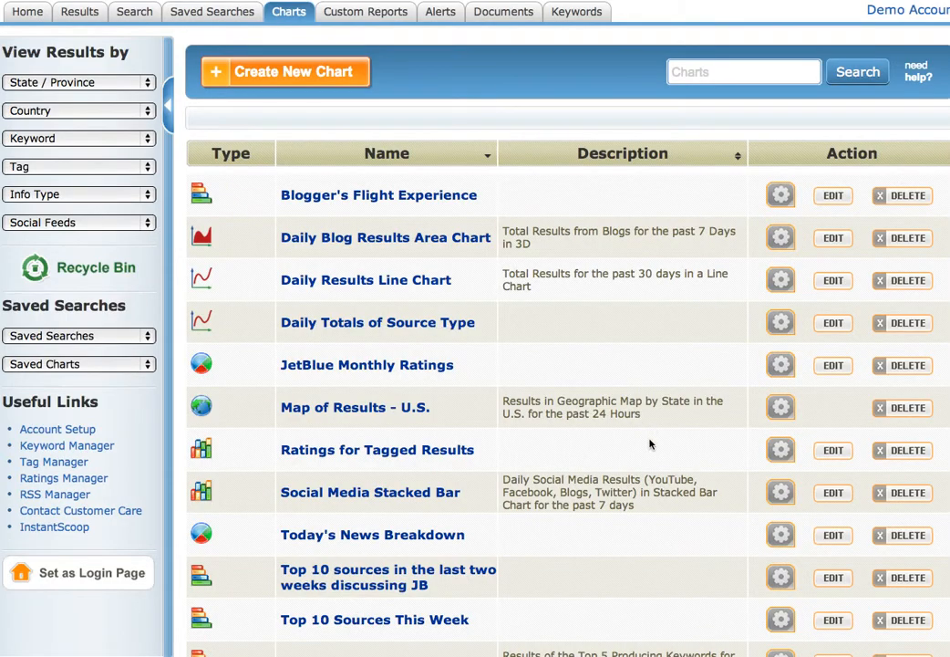
click(366, 413)
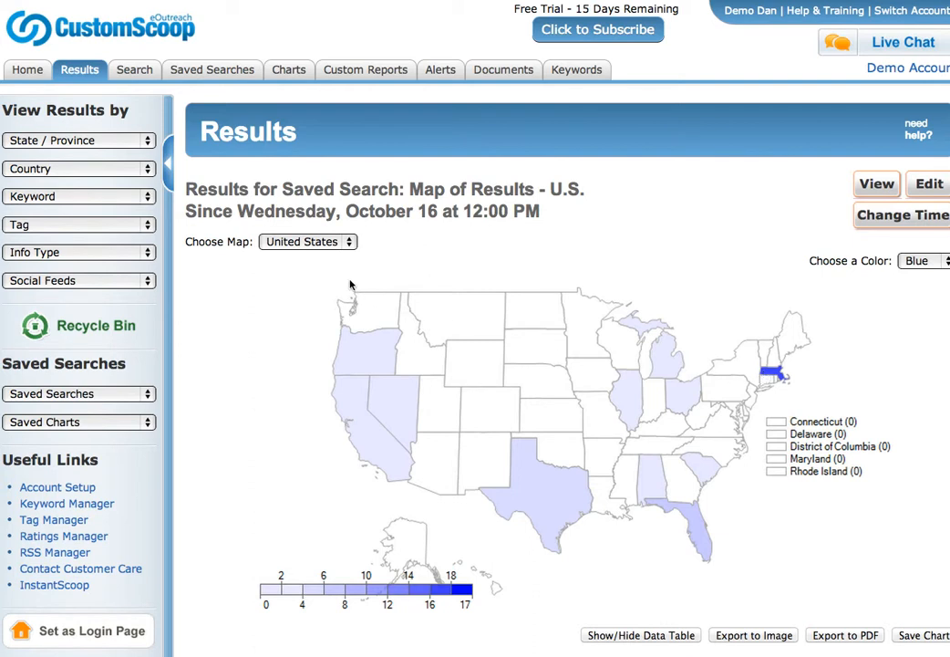
Keep the map on the United States and scroll the saved charts list down to Zoominfo Sources this month.
click(307, 242)
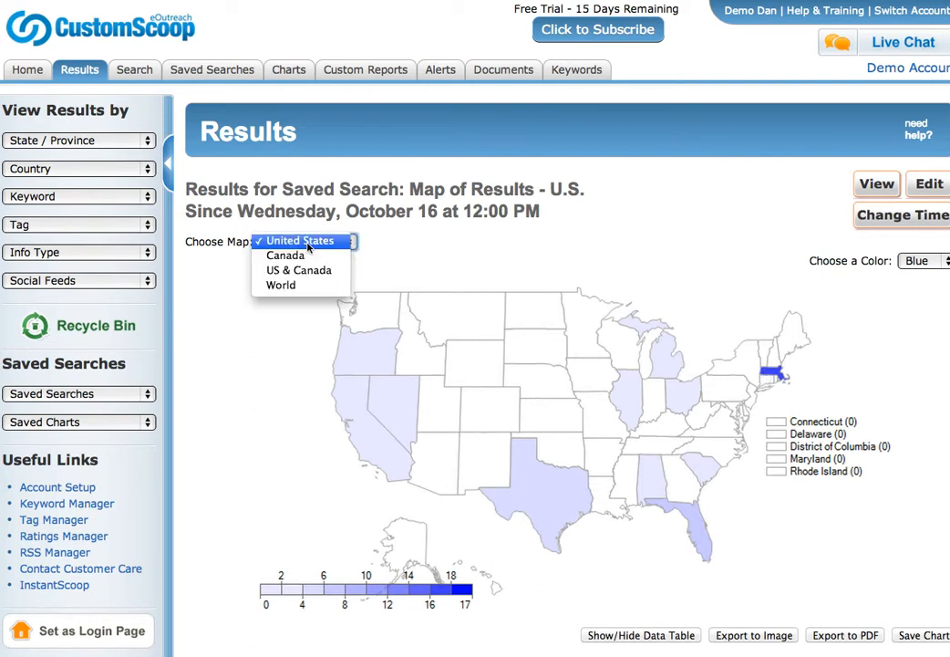
click(278, 378)
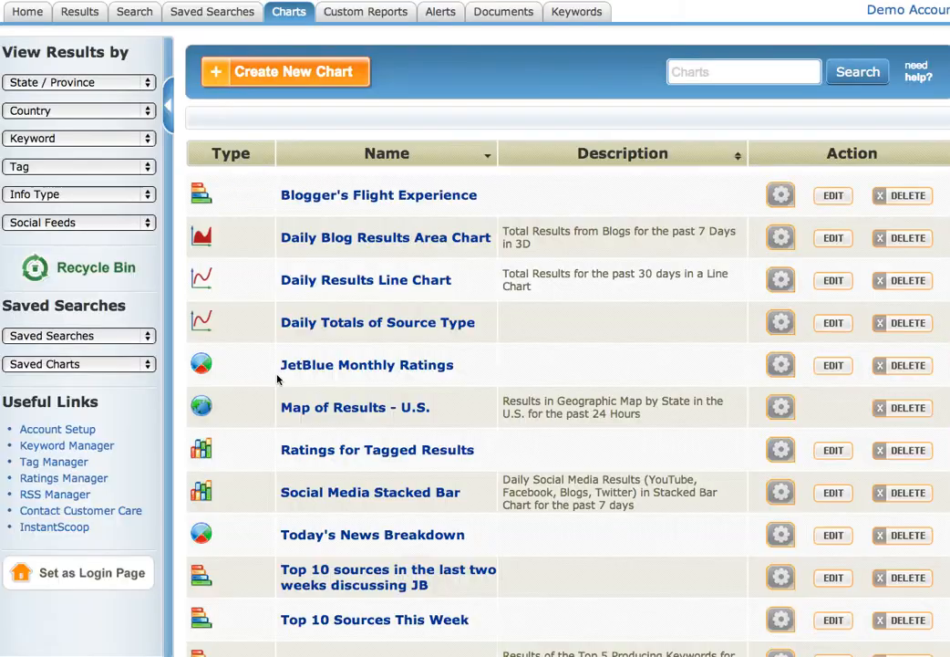
scroll(593, 500, down, 5)
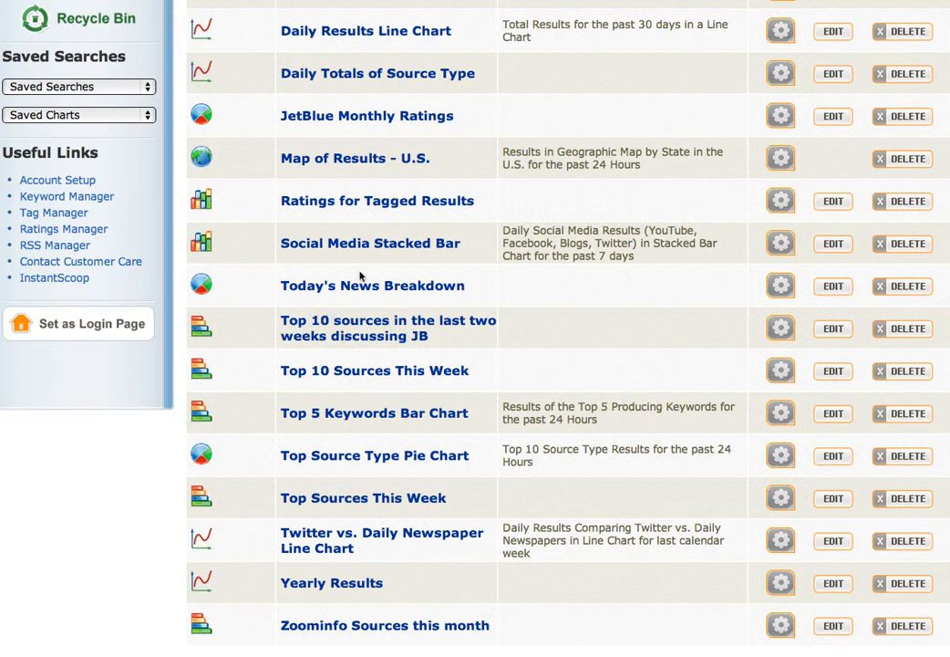
Run Ratings for Tagged Results for the last 7 days, then return to the saved charts list.
click(833, 202)
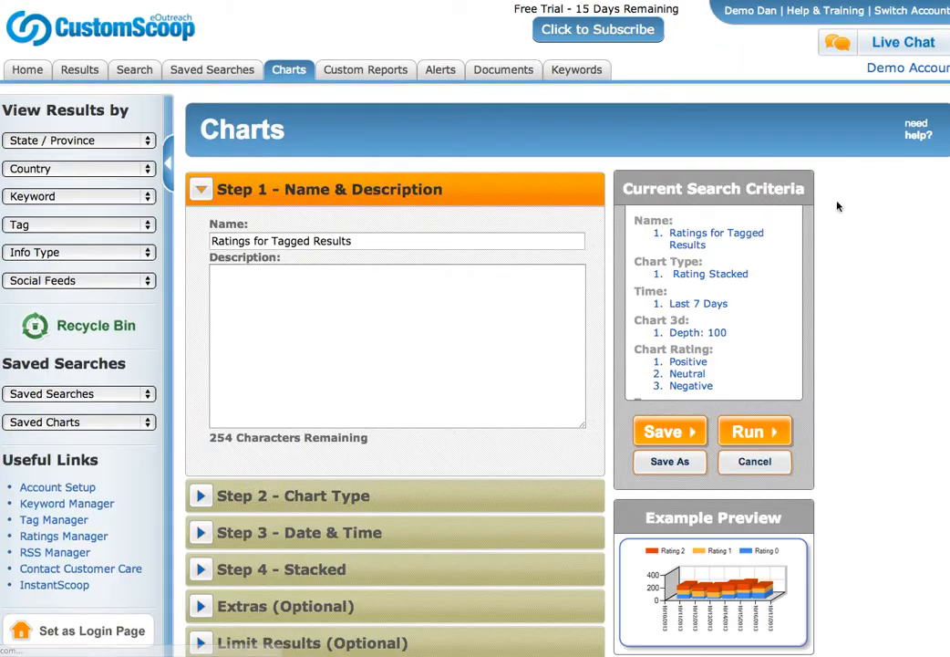
scroll(369, 436, down, 2)
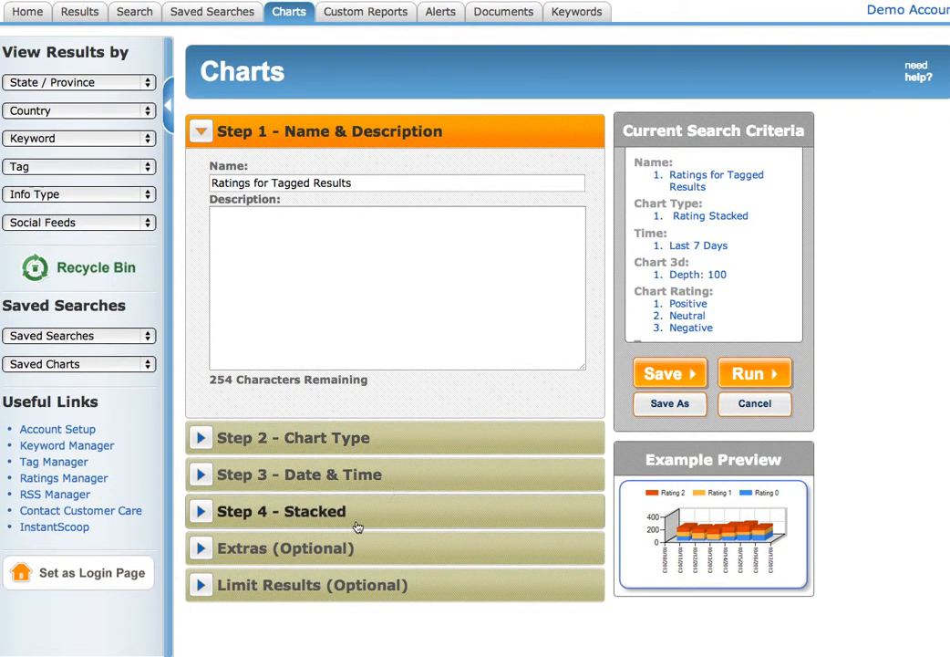
scroll(746, 272, down, 2)
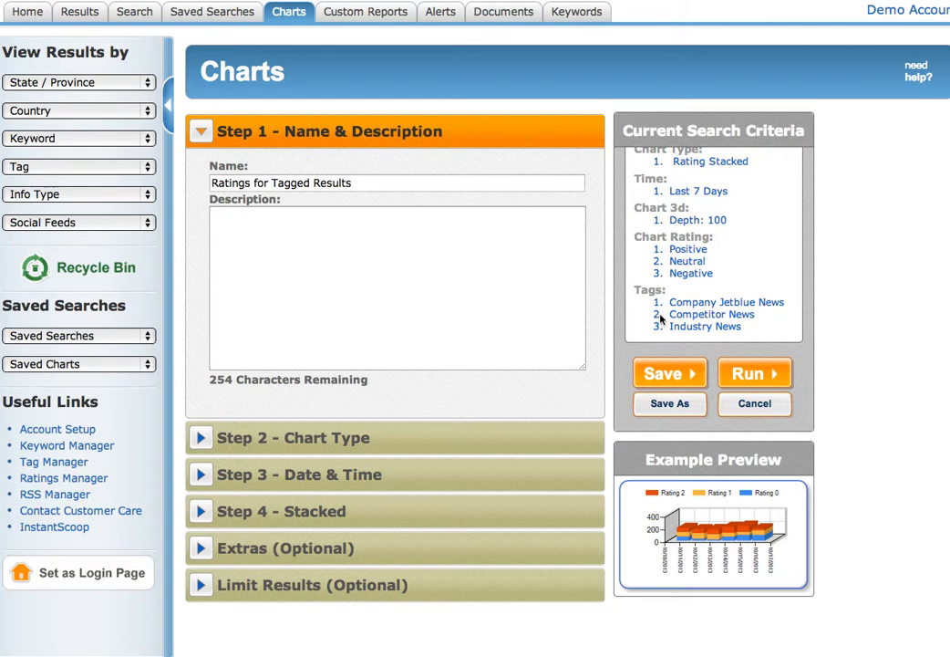
click(746, 373)
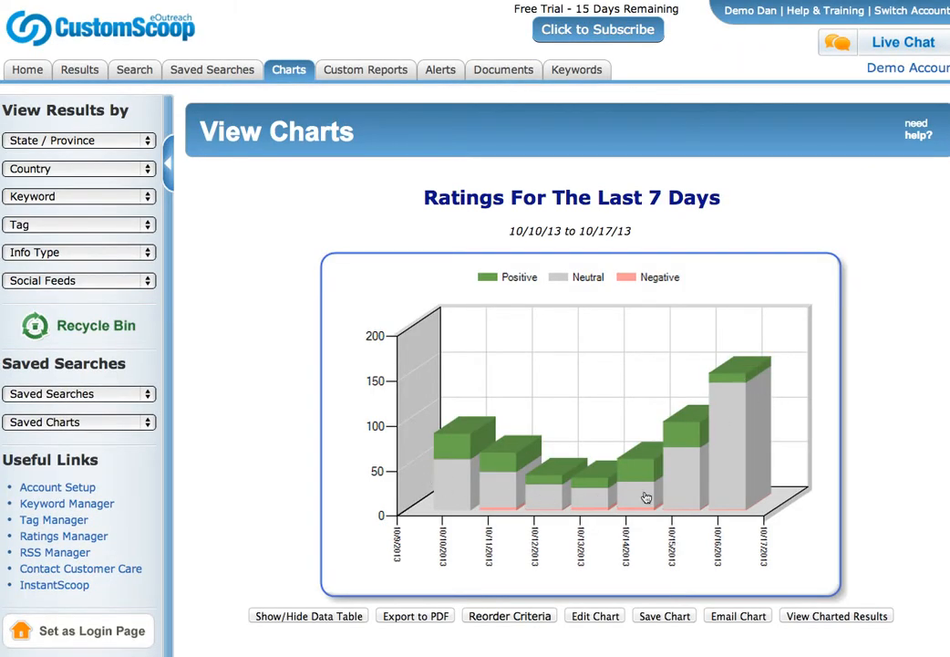
mouse_move(636, 485)
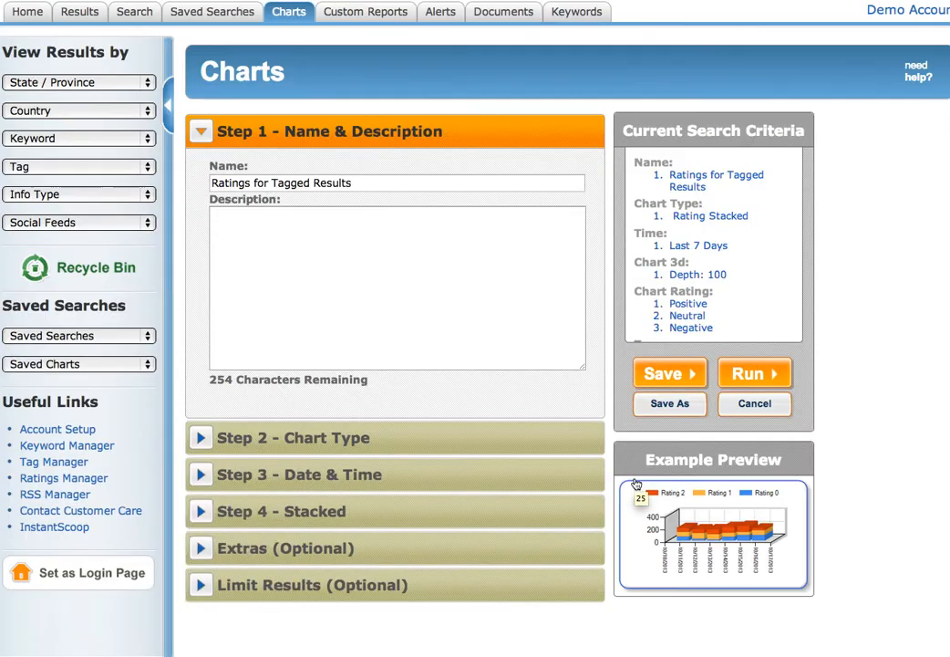
click(297, 13)
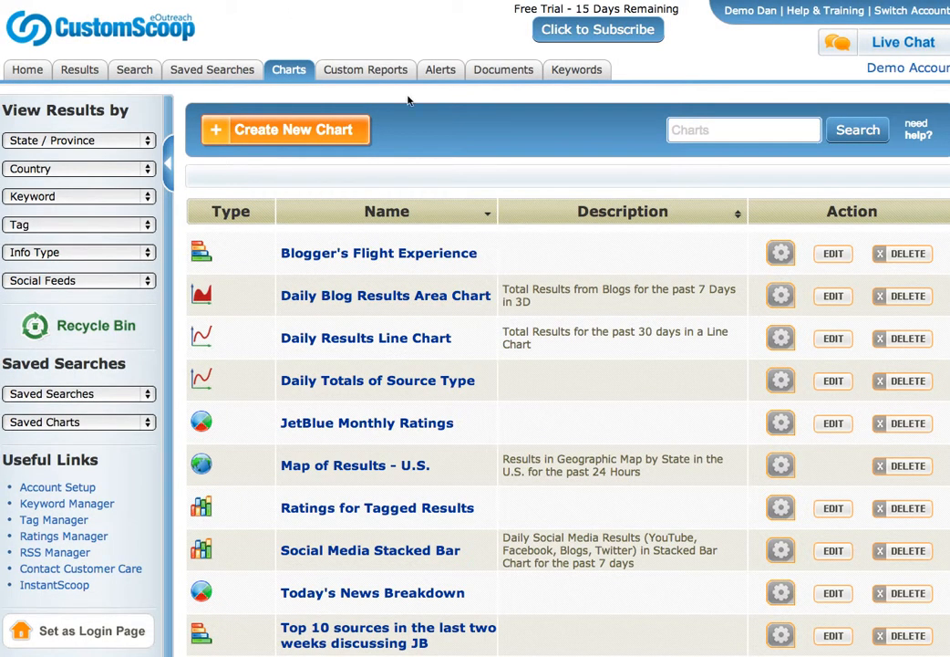
scroll(486, 380, down, 3)
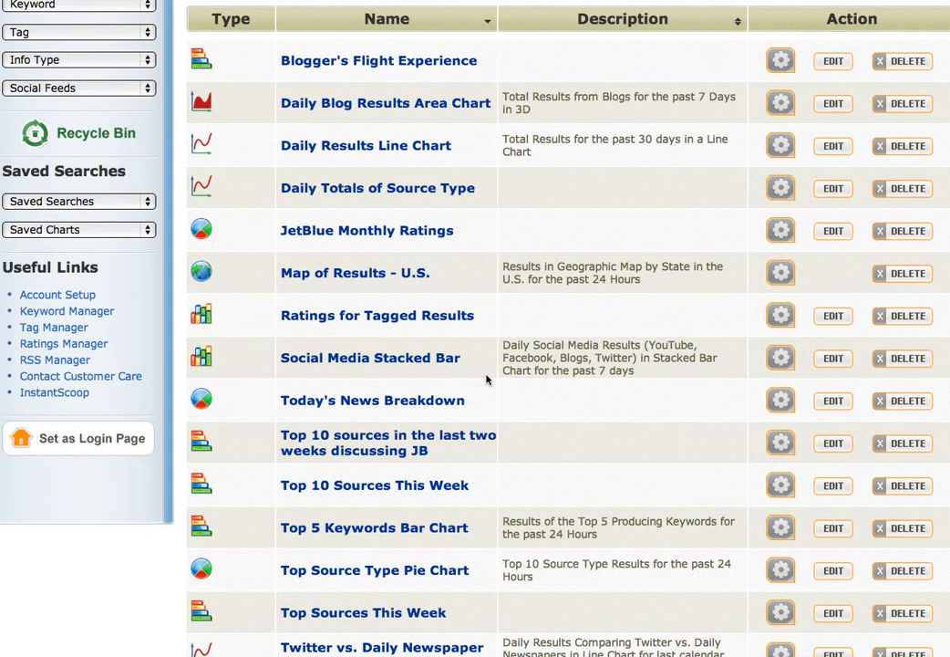
scroll(486, 379, down, 3)
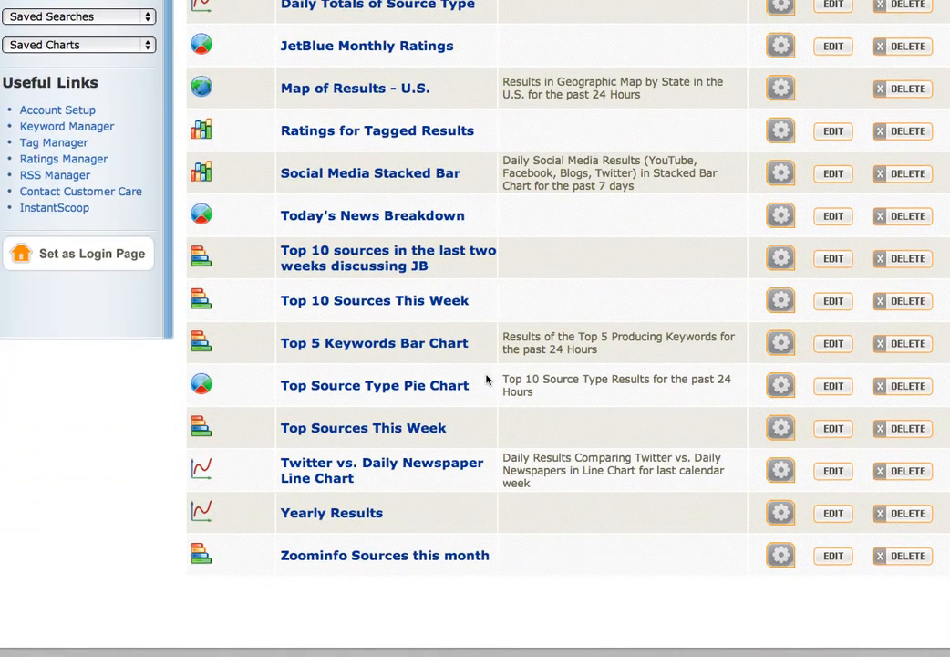
scroll(486, 379, up, 6)
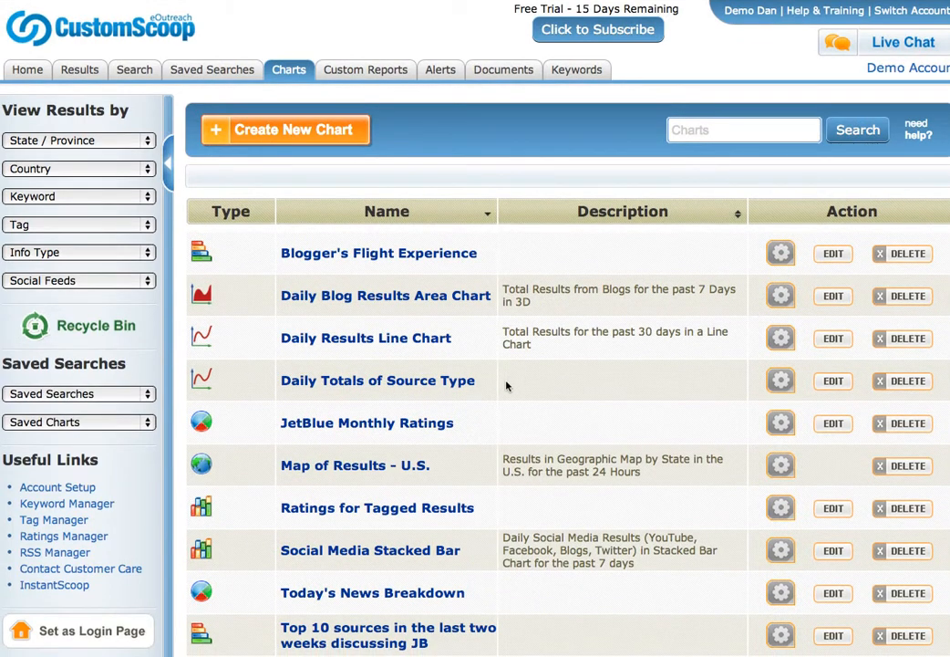
scroll(480, 441, down, 5)
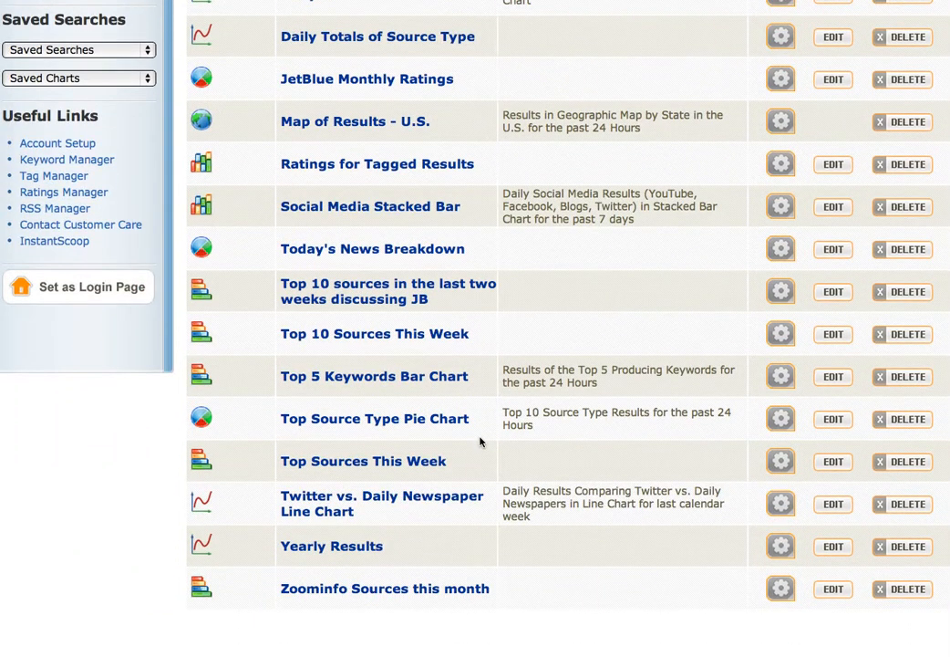
scroll(480, 441, down, 1)
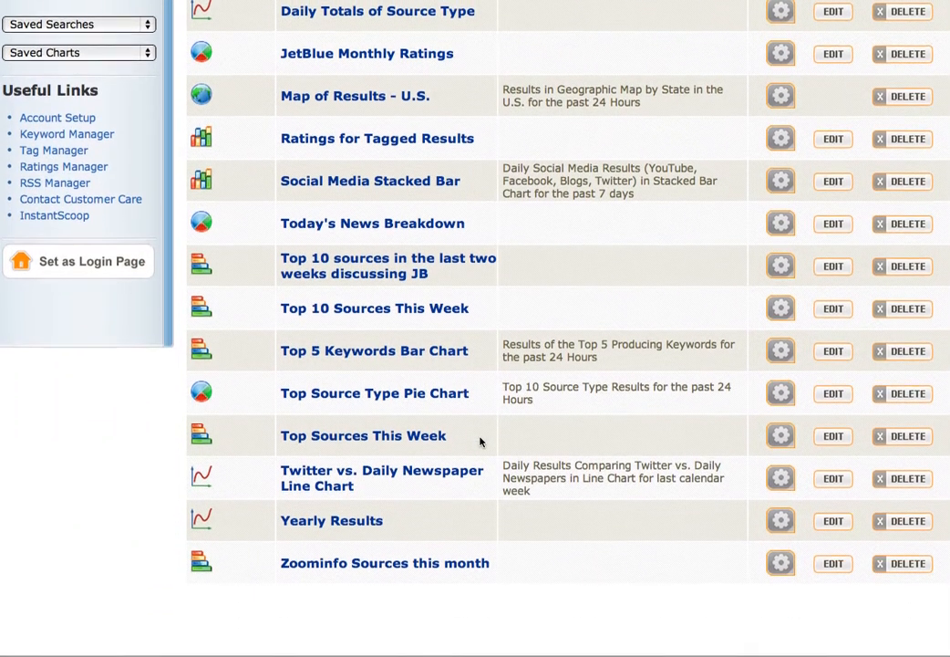
scroll(480, 442, up, 1)
scroll(480, 441, up, 5)
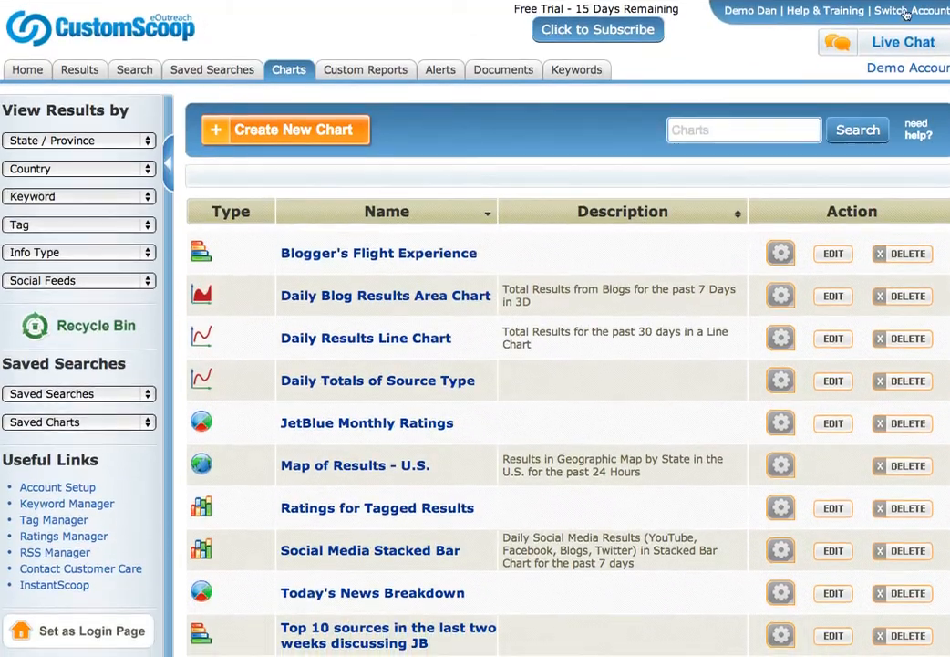
click(802, 12)
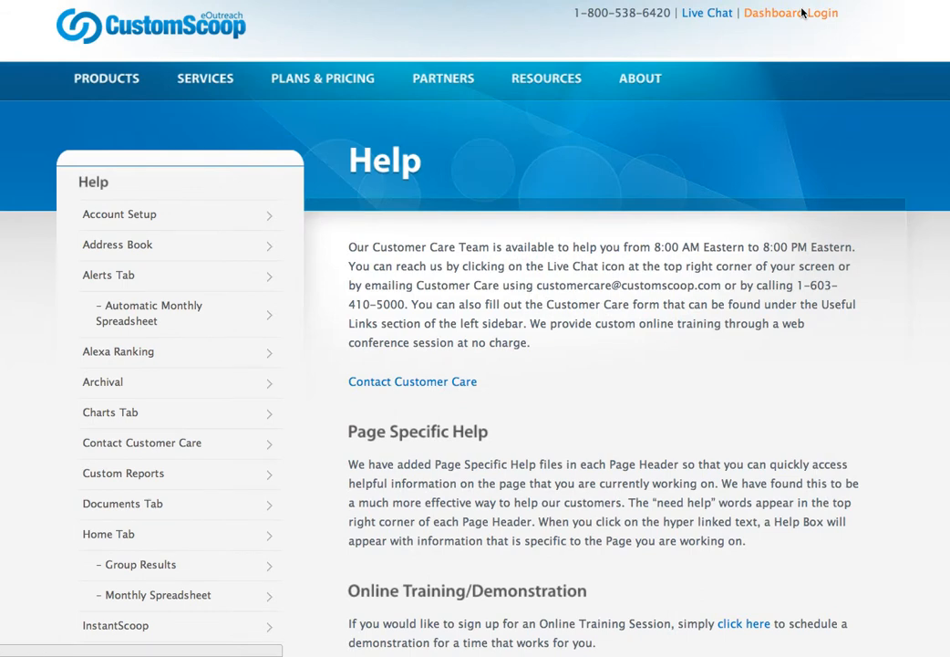
scroll(662, 402, down, 3)
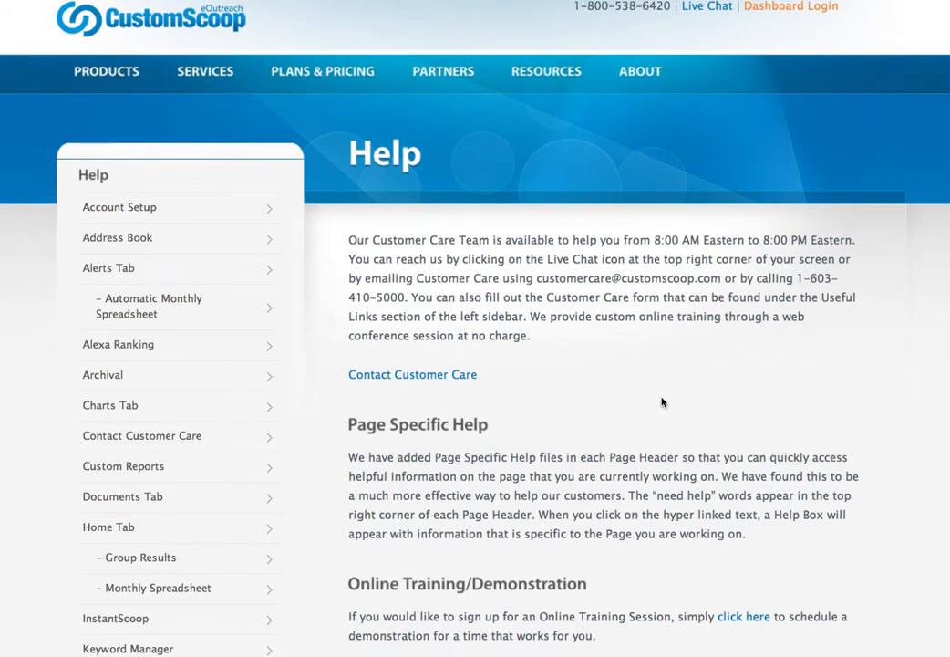
click(101, 359)
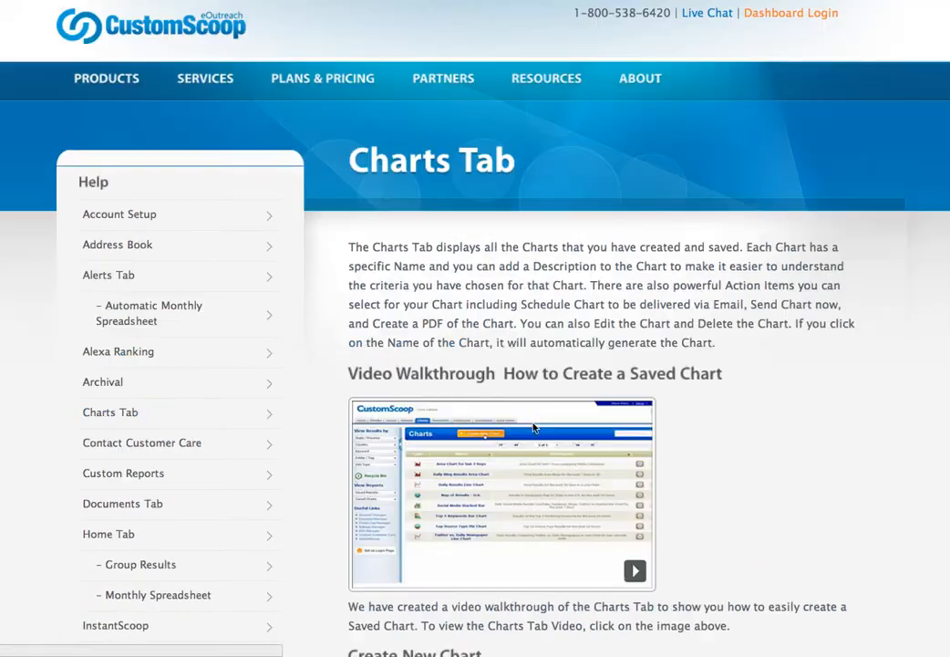
scroll(682, 461, down, 10)
scroll(683, 462, down, 8)
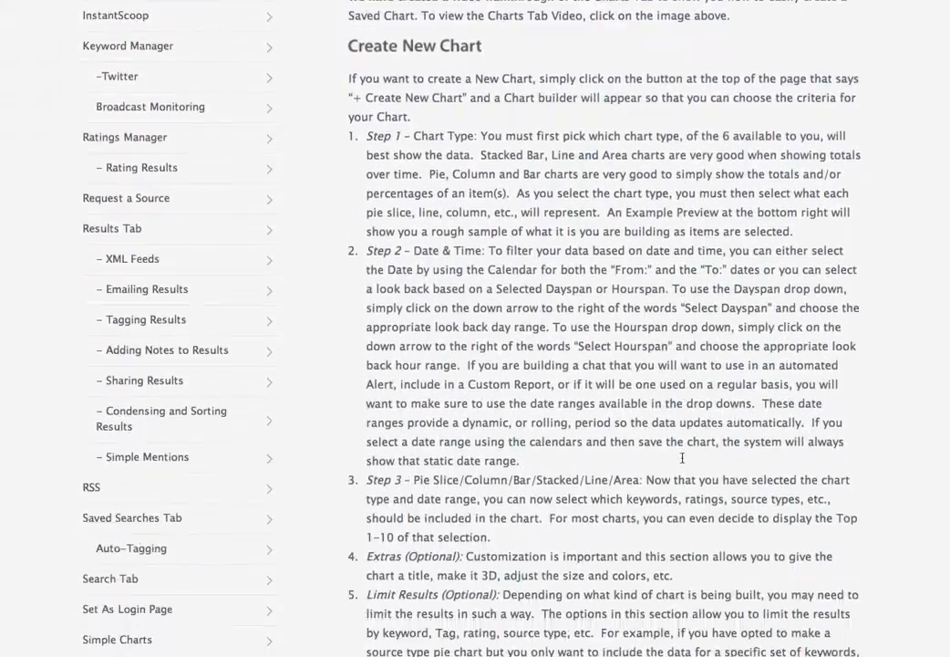
scroll(684, 463, up, 10)
scroll(684, 463, down, 10)
scroll(684, 463, down, 10)
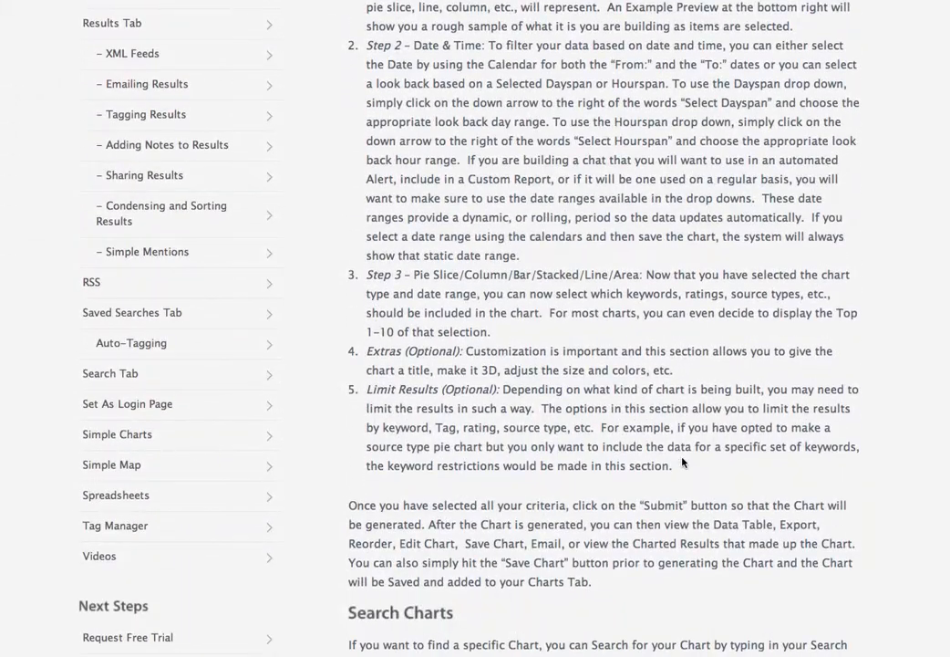
scroll(684, 462, up, 20)
scroll(683, 462, down, 1)
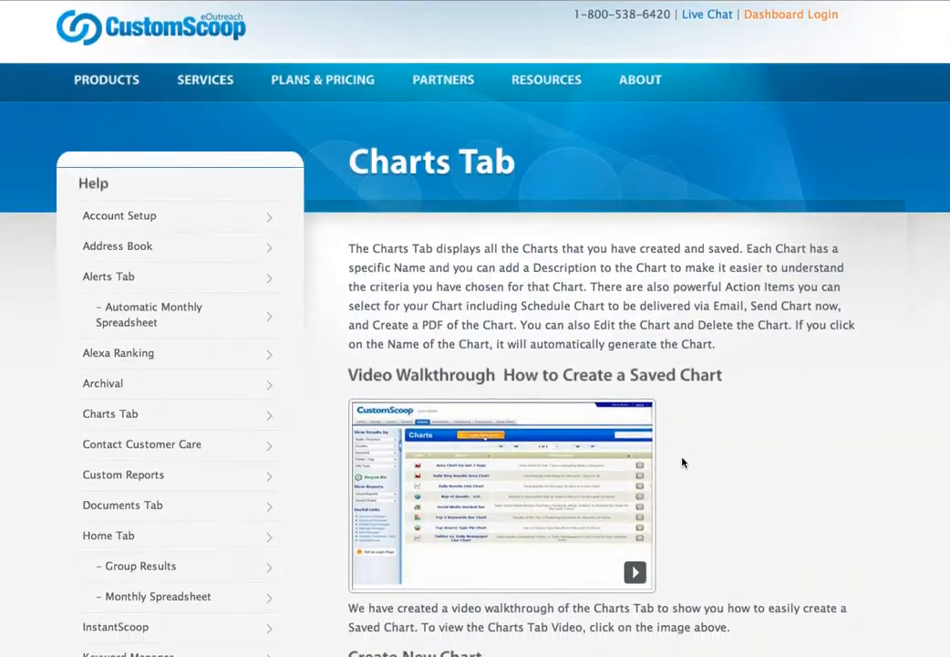
scroll(701, 240, left, 5)
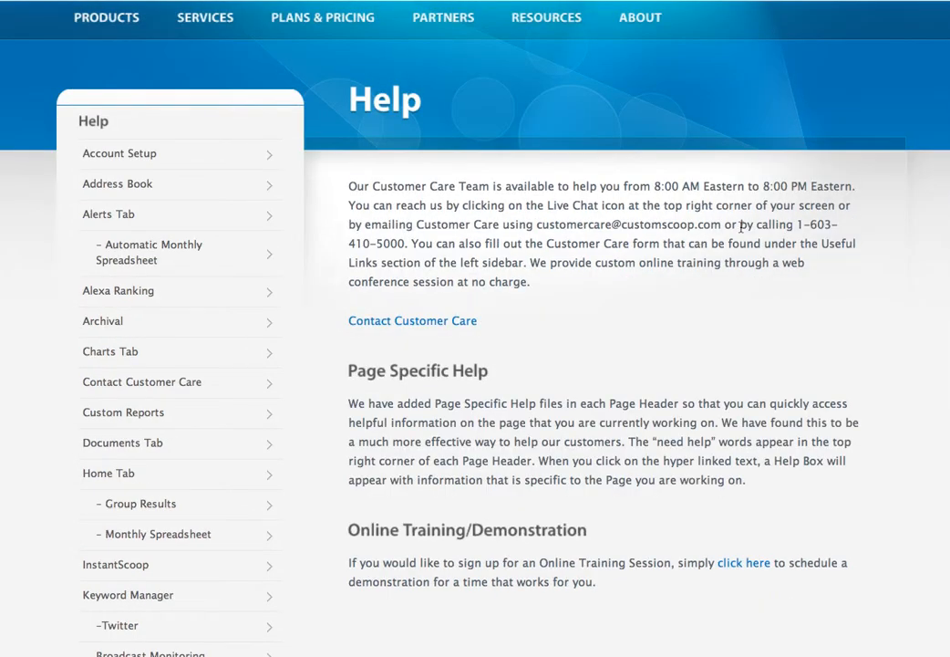
scroll(711, 207, up, 2)
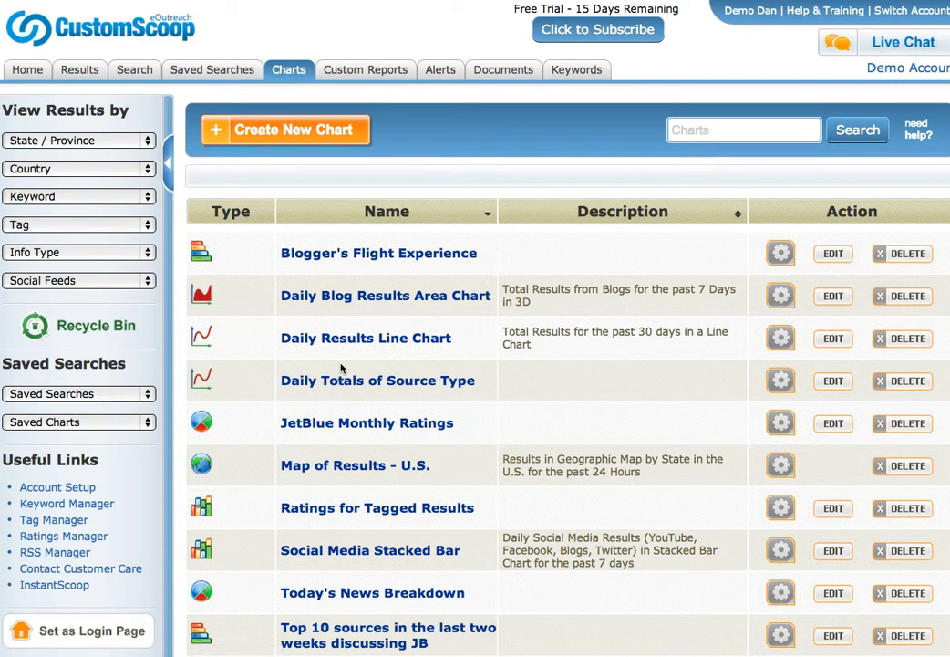
Set up a new search for Jetblue Delayed Flights and Flight Experience over the Last 7 Days.
scroll(341, 368, down, 3)
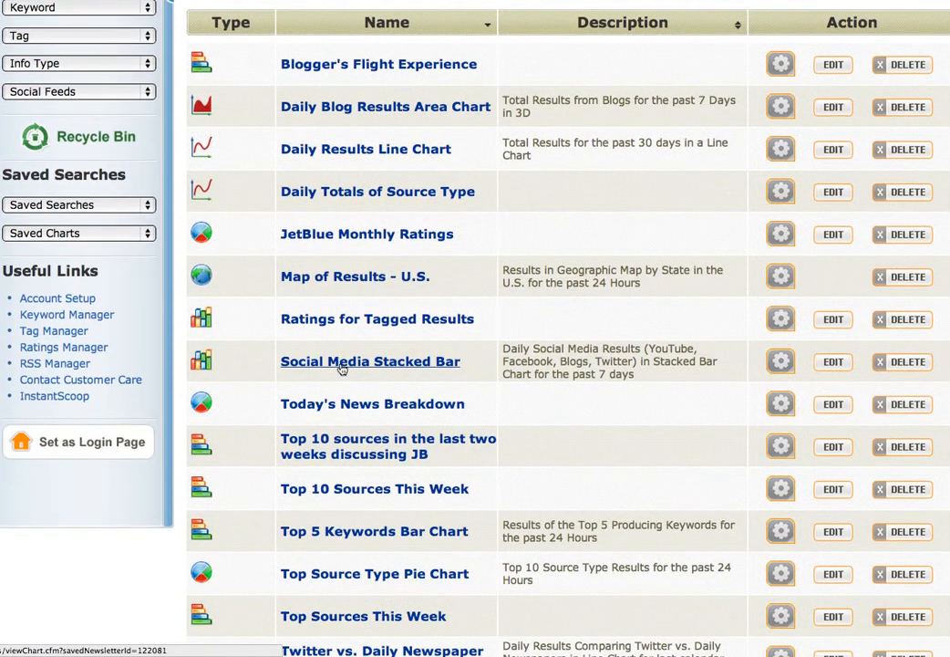
scroll(341, 368, up, 3)
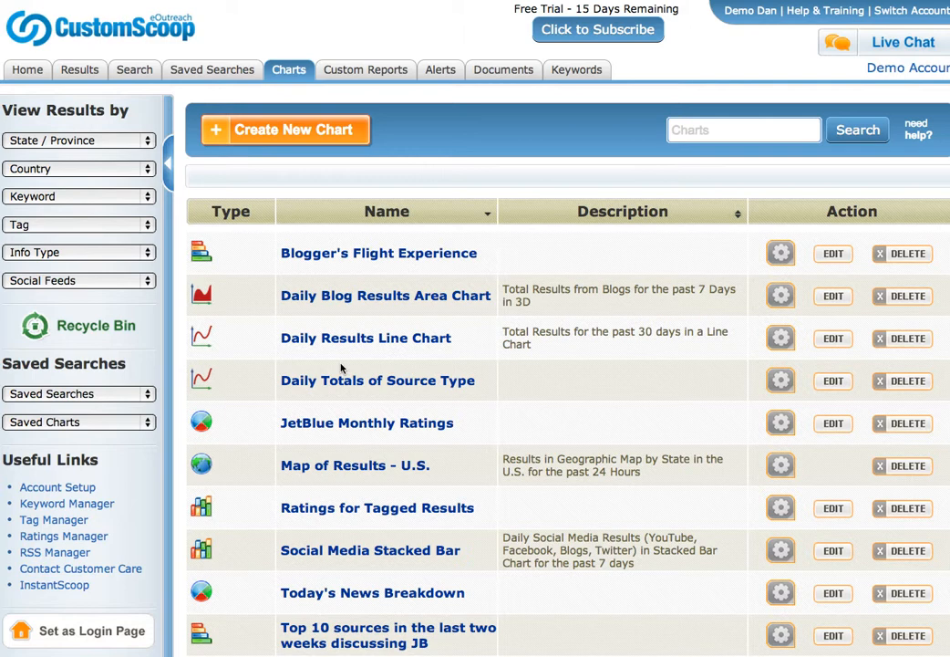
click(135, 70)
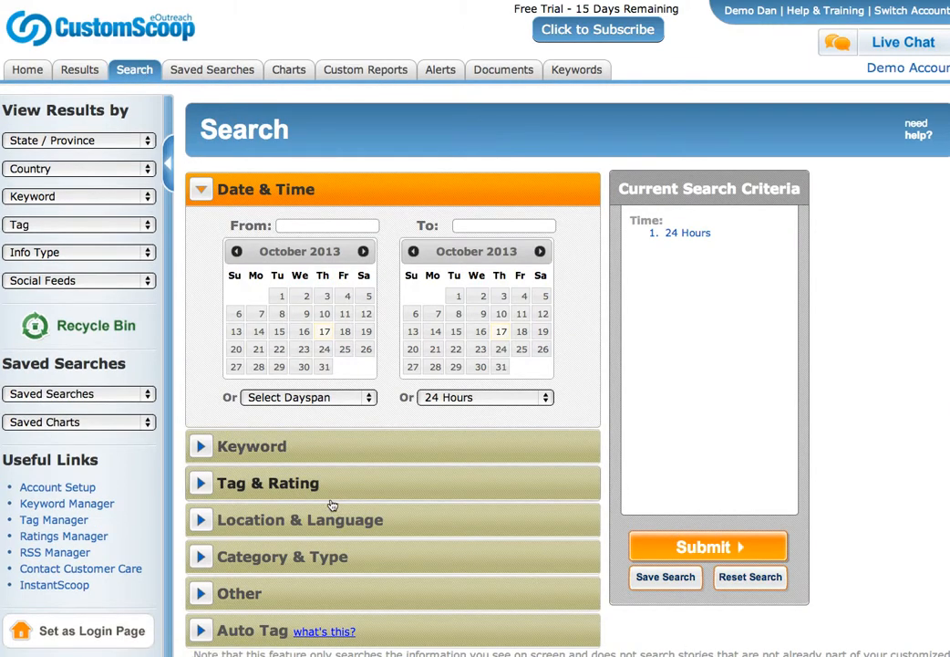
click(312, 401)
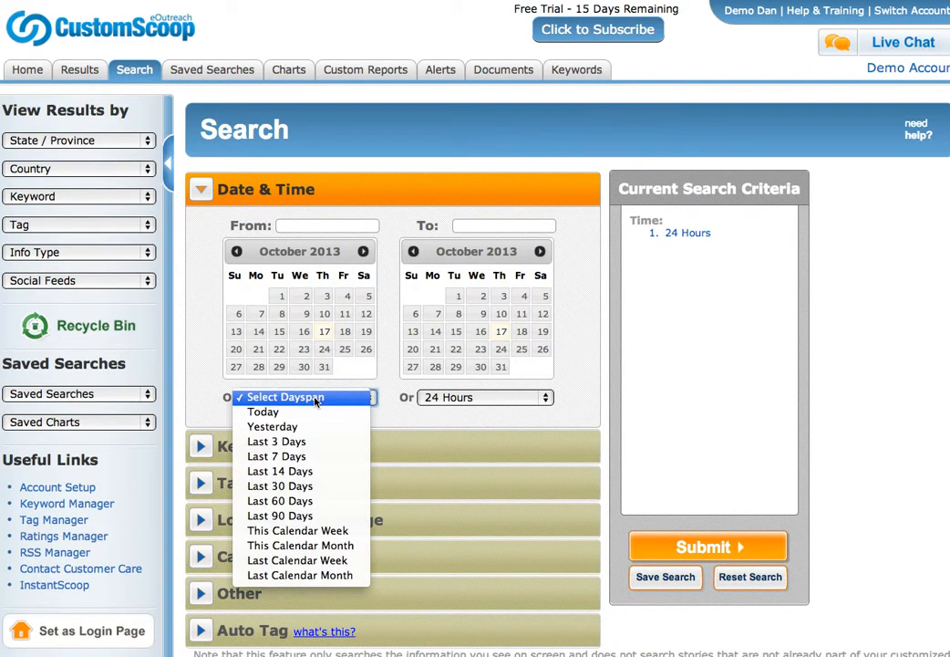
click(347, 457)
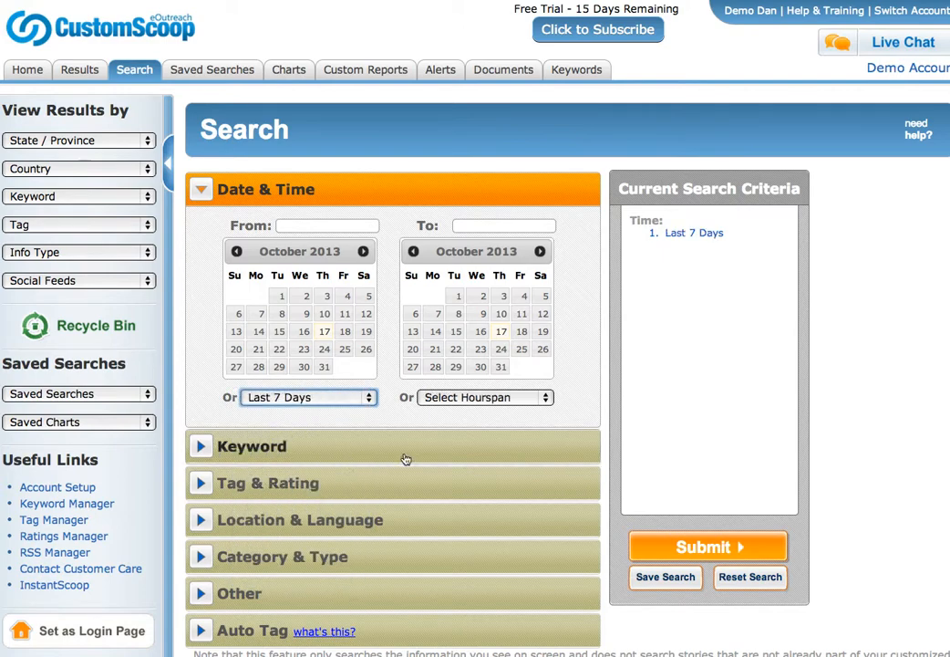
click(292, 451)
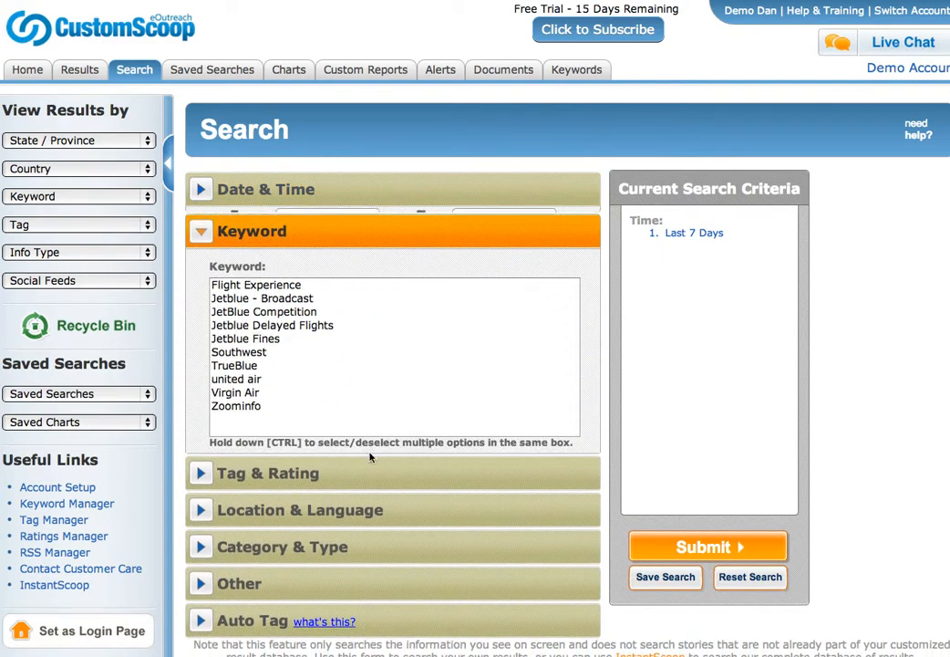
click(271, 322)
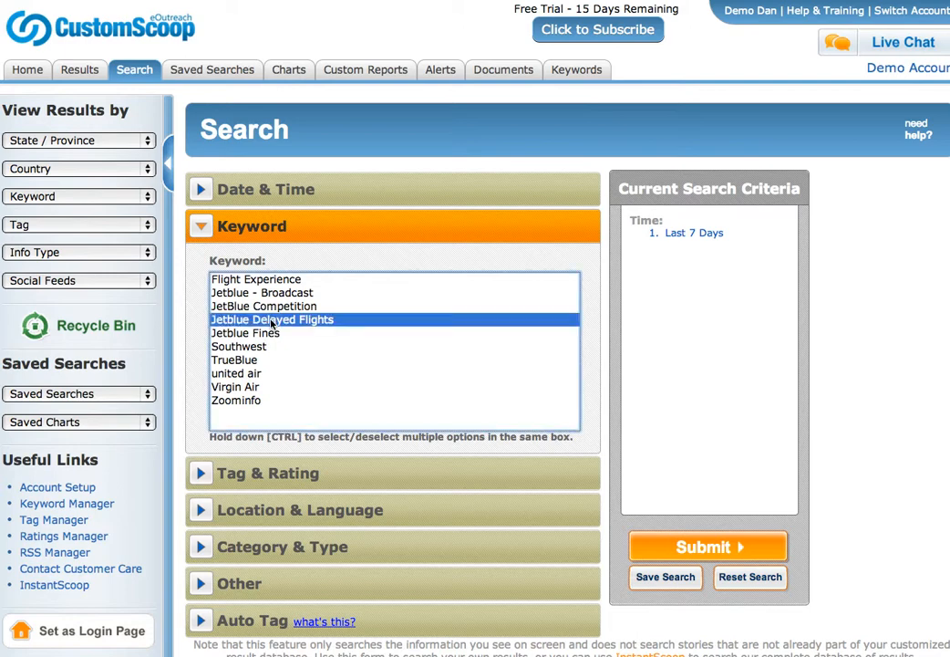
ctrl+click(281, 278)
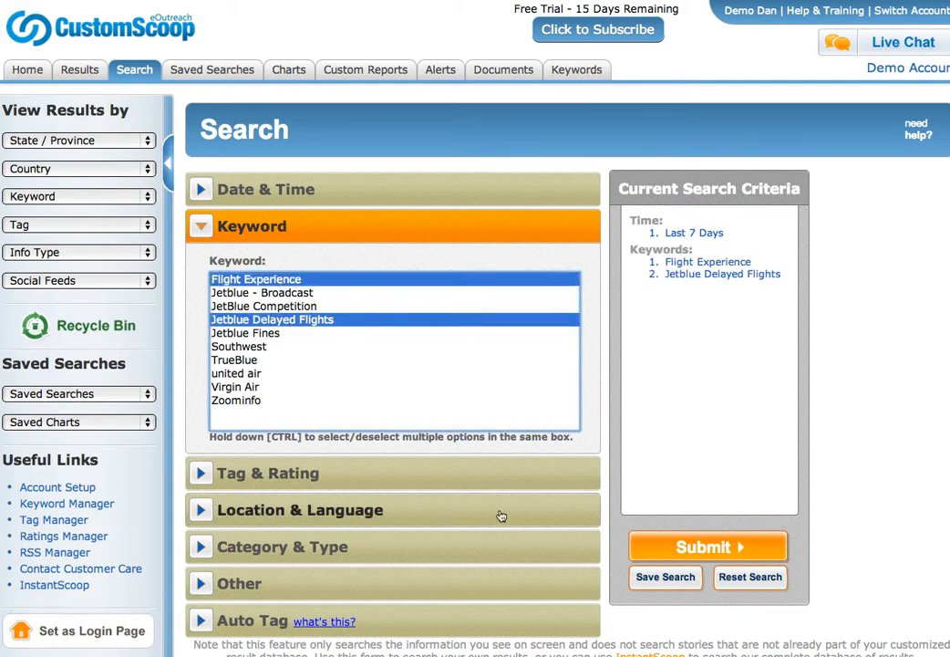
Save the search as 'Sample for Excel' and run it.
click(685, 577)
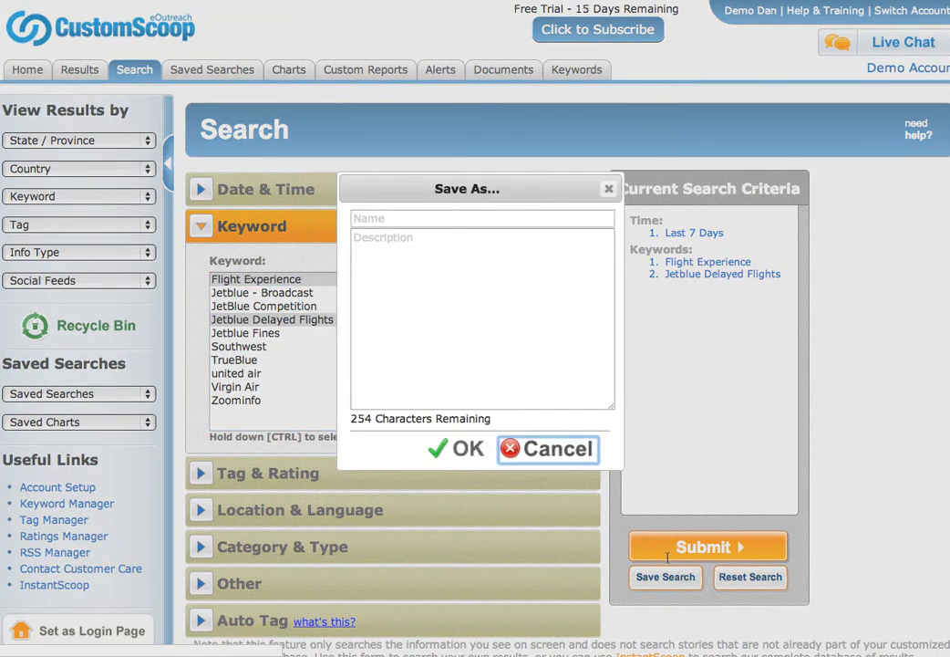
click(439, 219)
text(Sample for Excel)
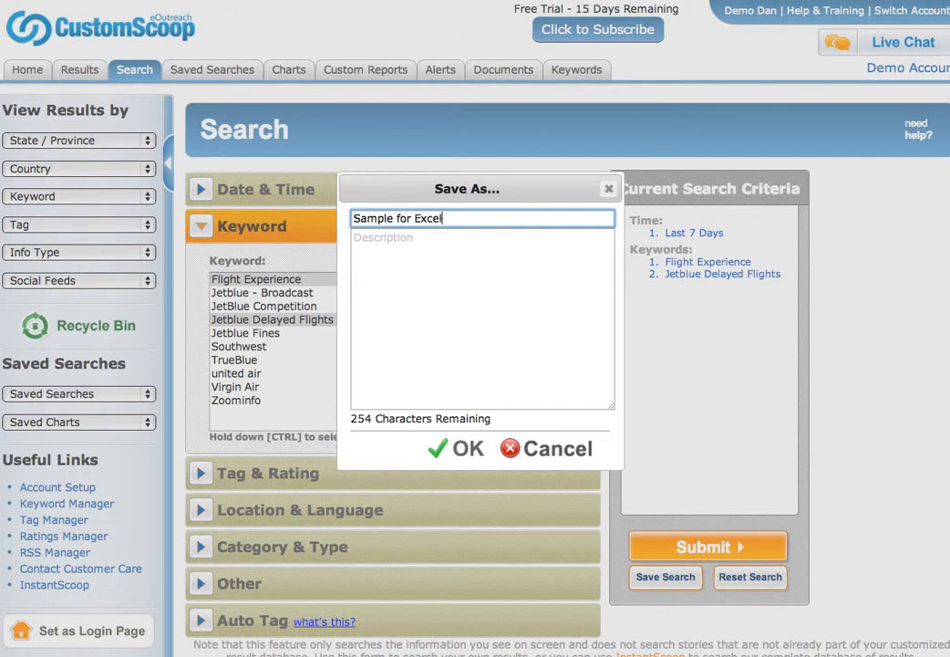
click(461, 449)
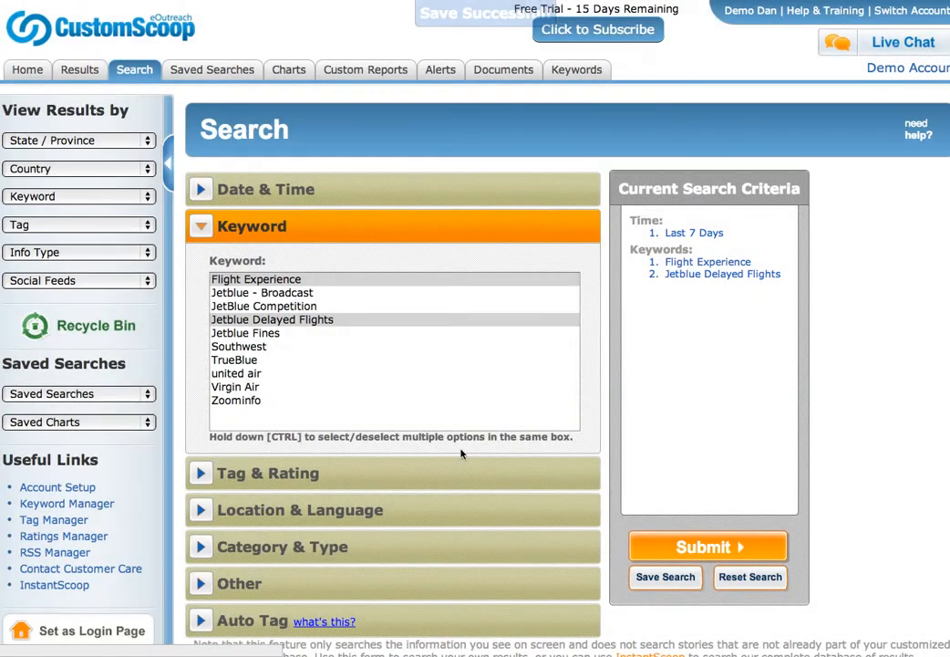
click(701, 547)
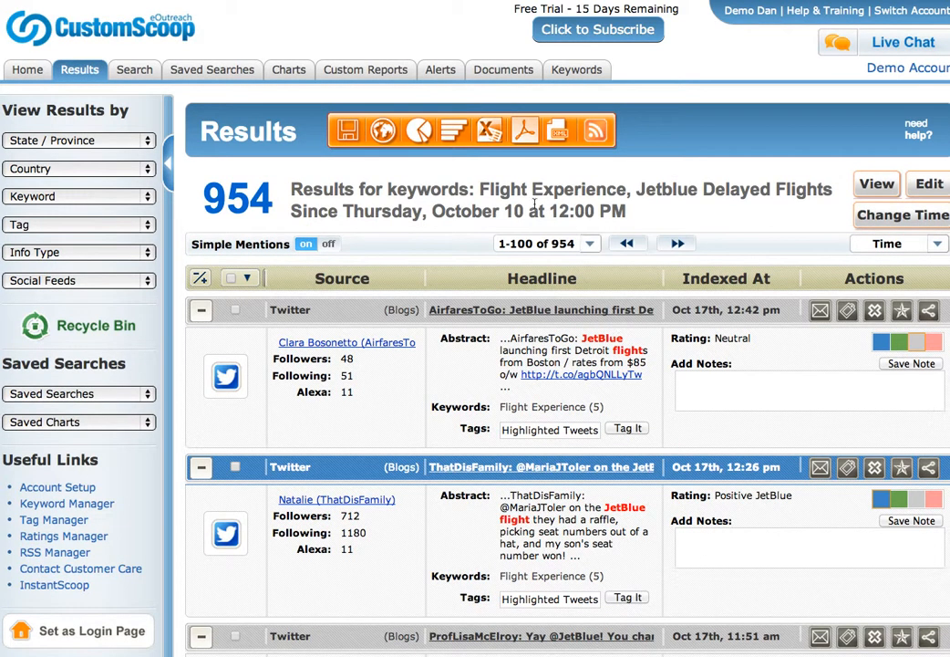
Export the 954 results as a custom-layout Excel spreadsheet without the Source Type field, and open it.
click(490, 136)
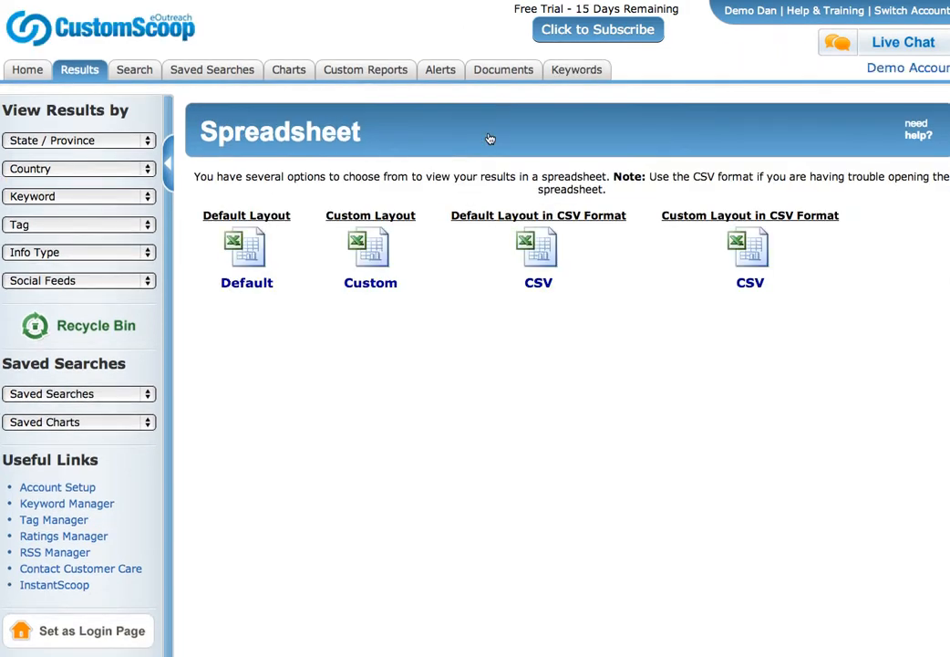
click(379, 256)
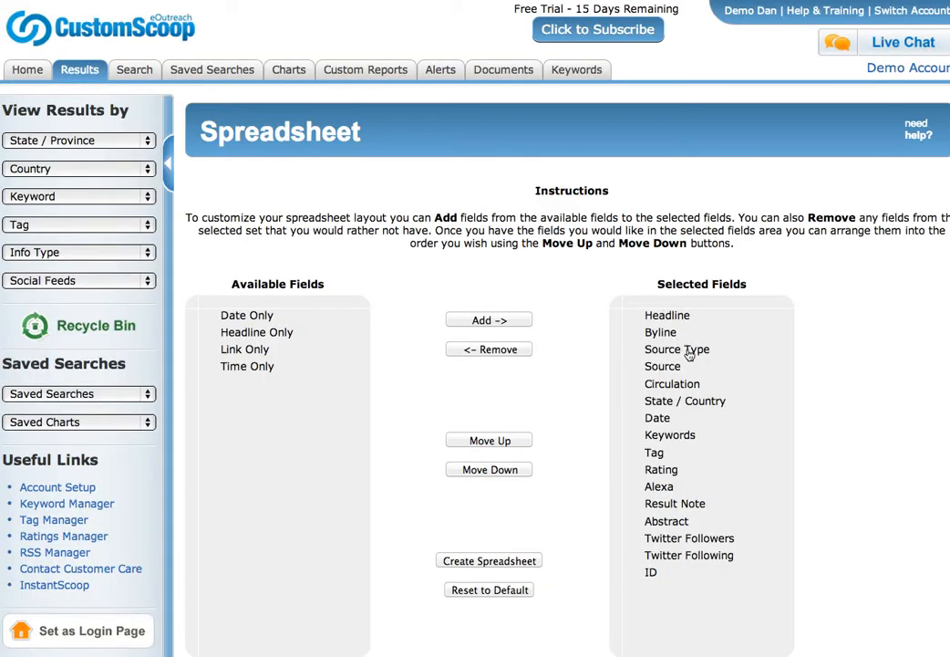
click(685, 355)
click(499, 353)
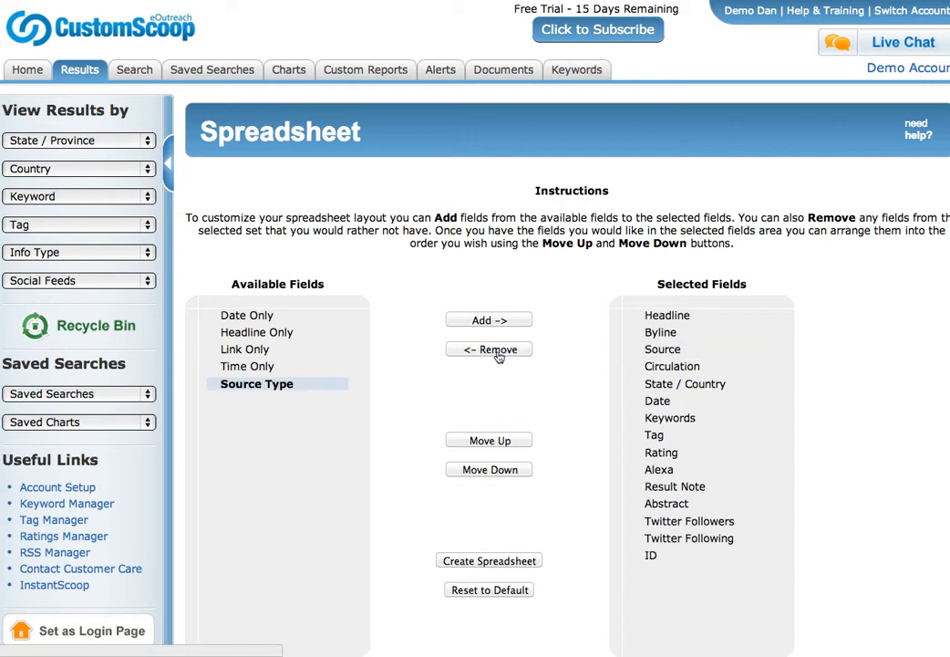
click(253, 333)
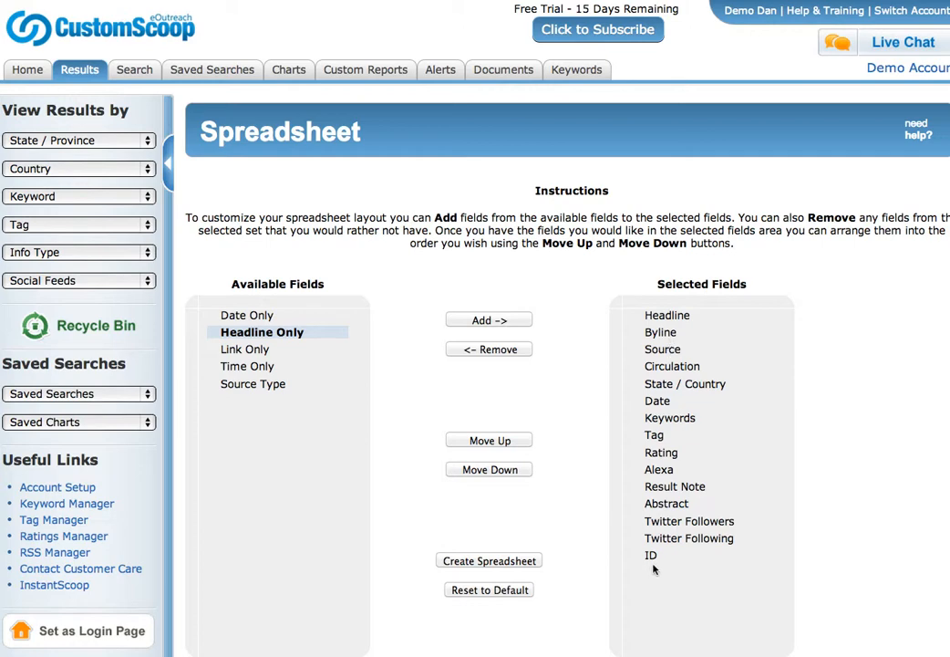
click(535, 562)
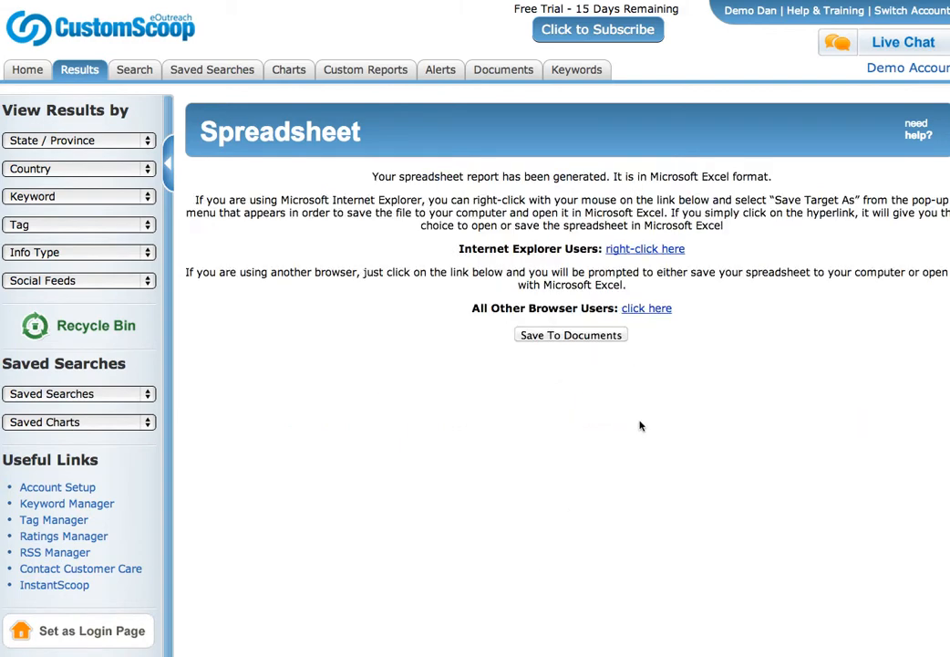
click(653, 312)
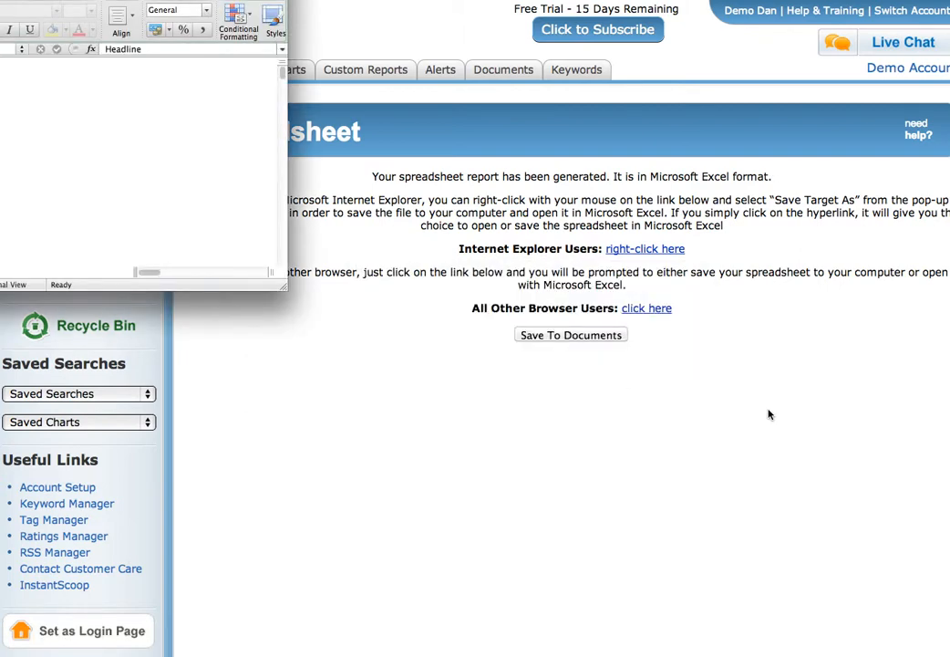
Enlarge the Excel window, scroll through the report rows, and return to CustomScoop.
drag(284, 286, 949, 498)
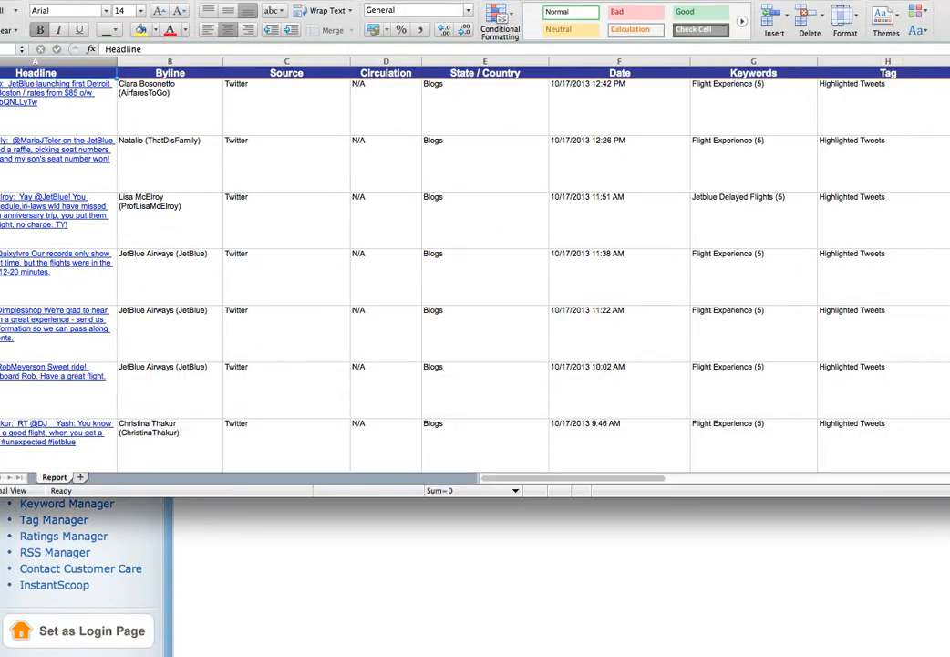
scroll(517, 307, down, 5)
scroll(517, 307, down, 5)
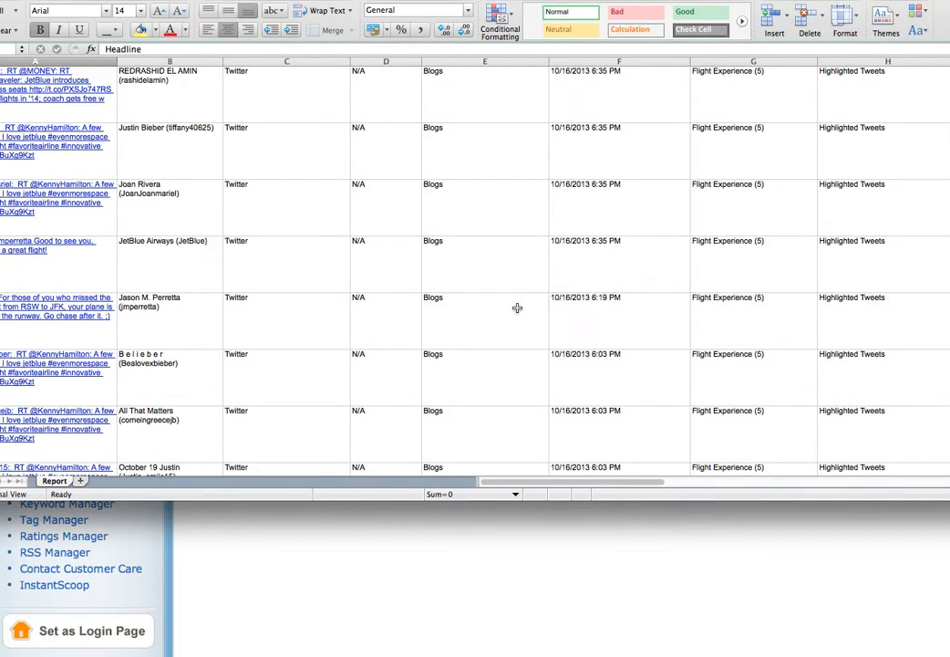
scroll(517, 307, up, 15)
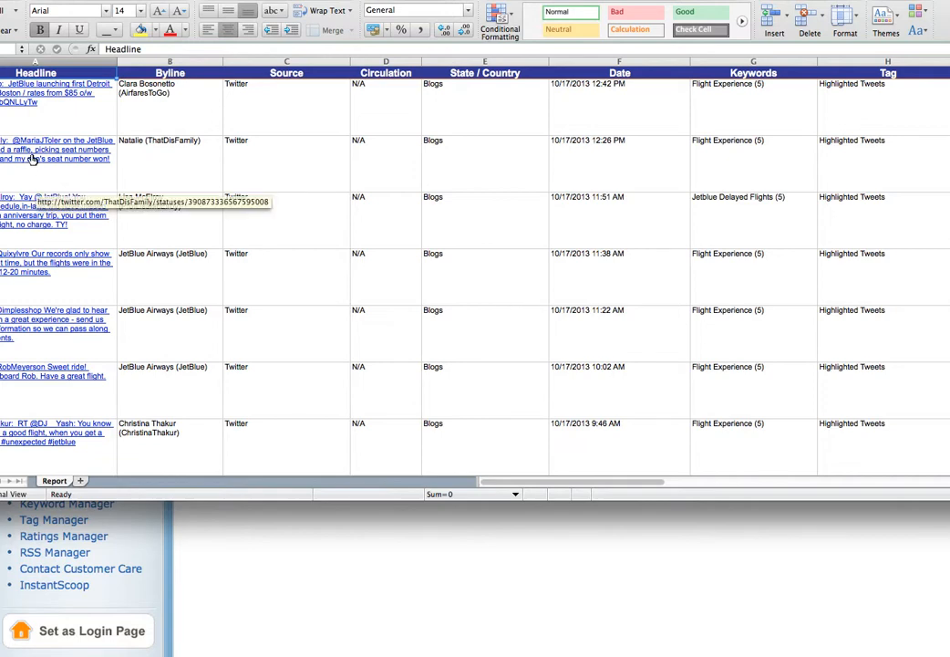
click(286, 538)
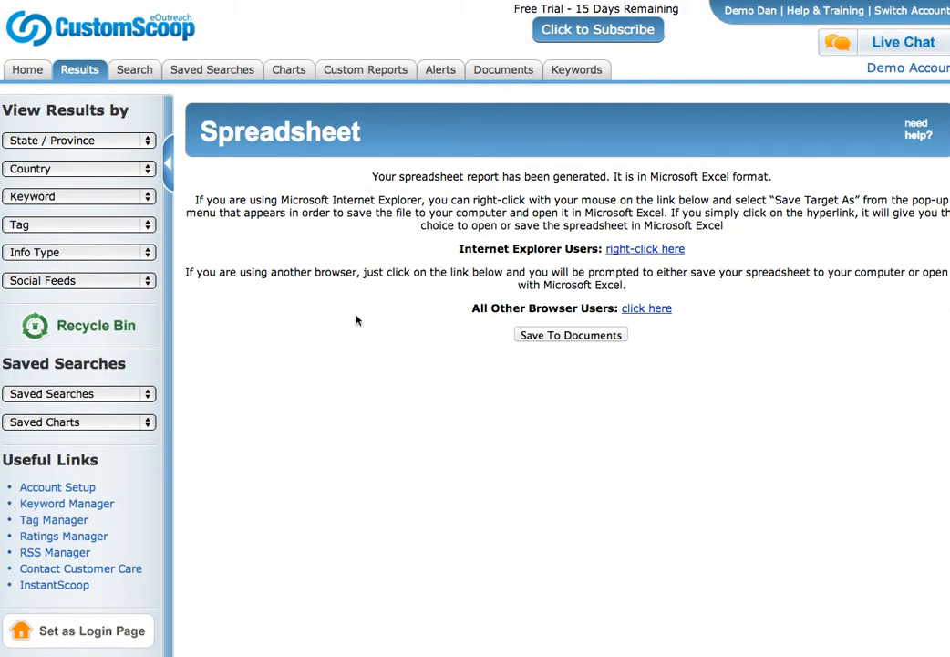
Check Sample for Excel in Saved Searches and Charts, then go Back toward its results.
click(226, 70)
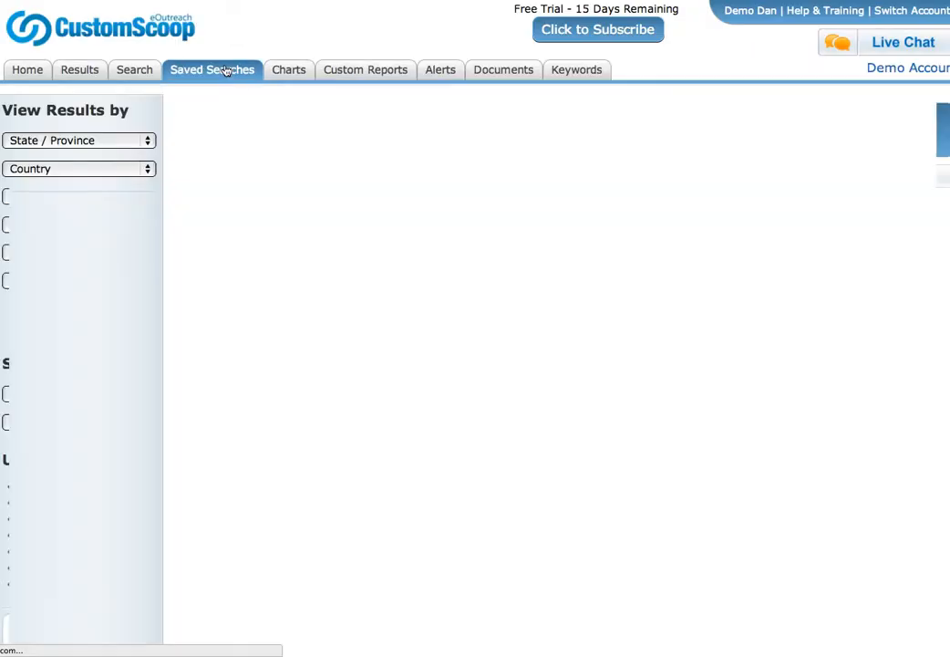
scroll(542, 515, down, 5)
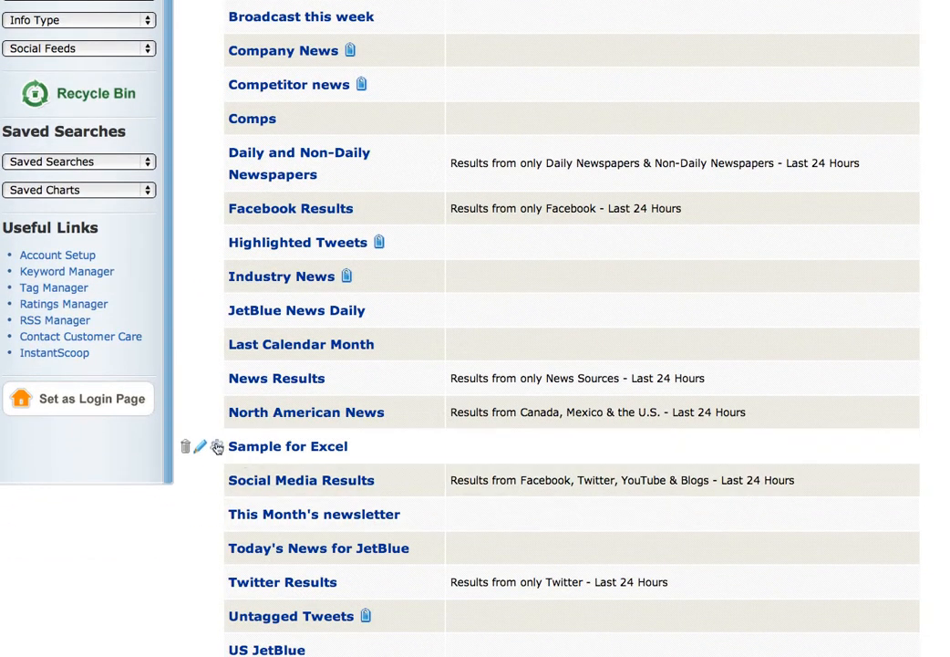
click(219, 447)
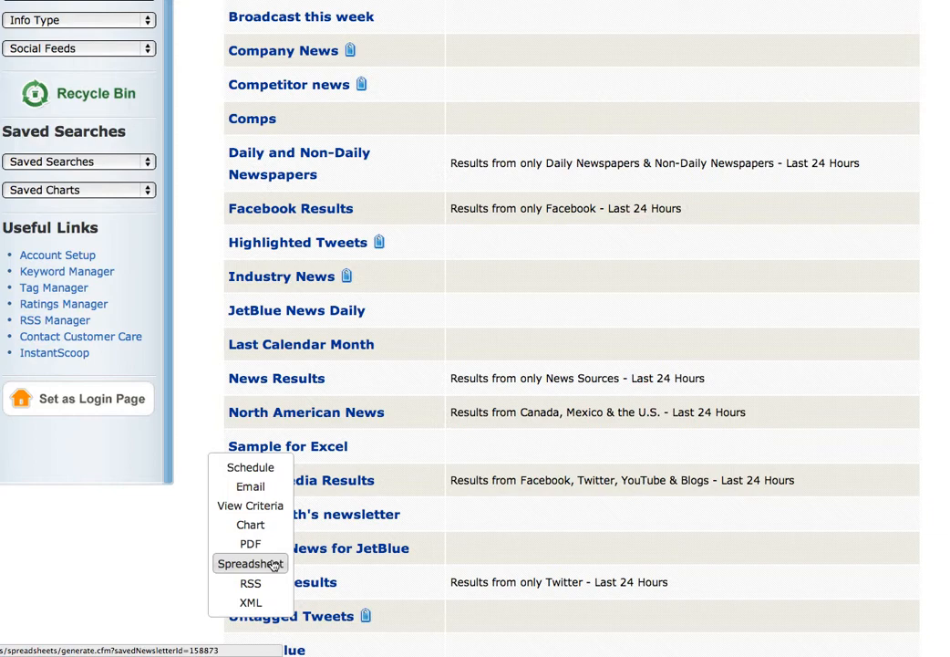
scroll(429, 335, up, 3)
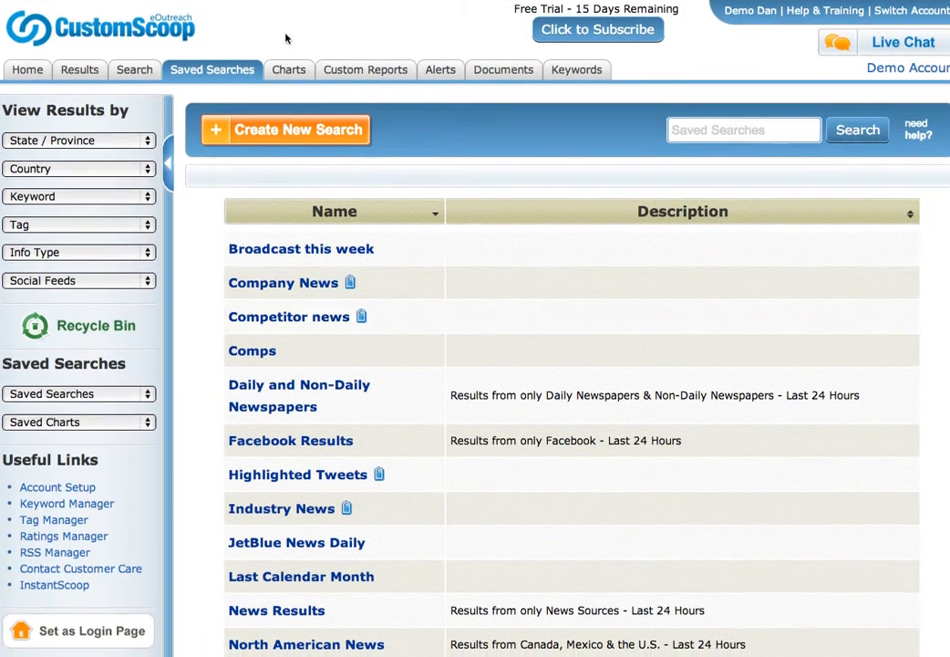
click(290, 70)
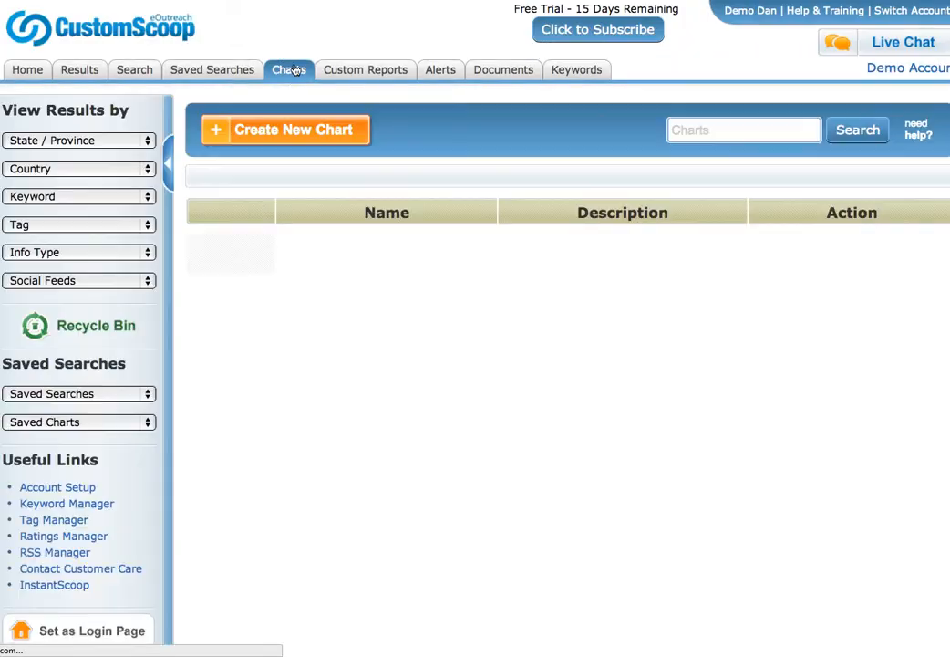
key(super+Left)
key(super+Left)
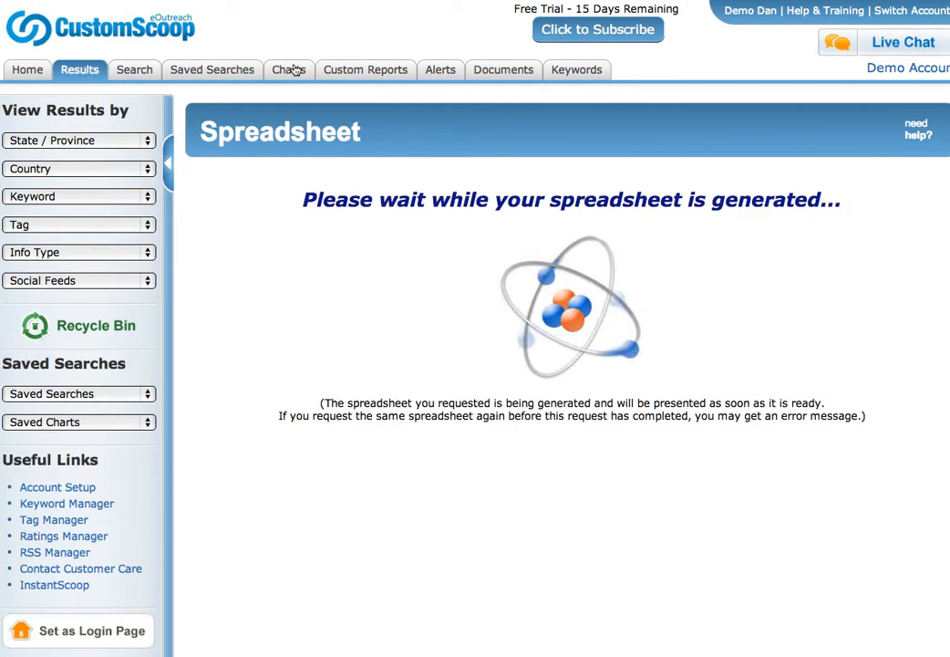
key(super+Left)
key(super+Left)
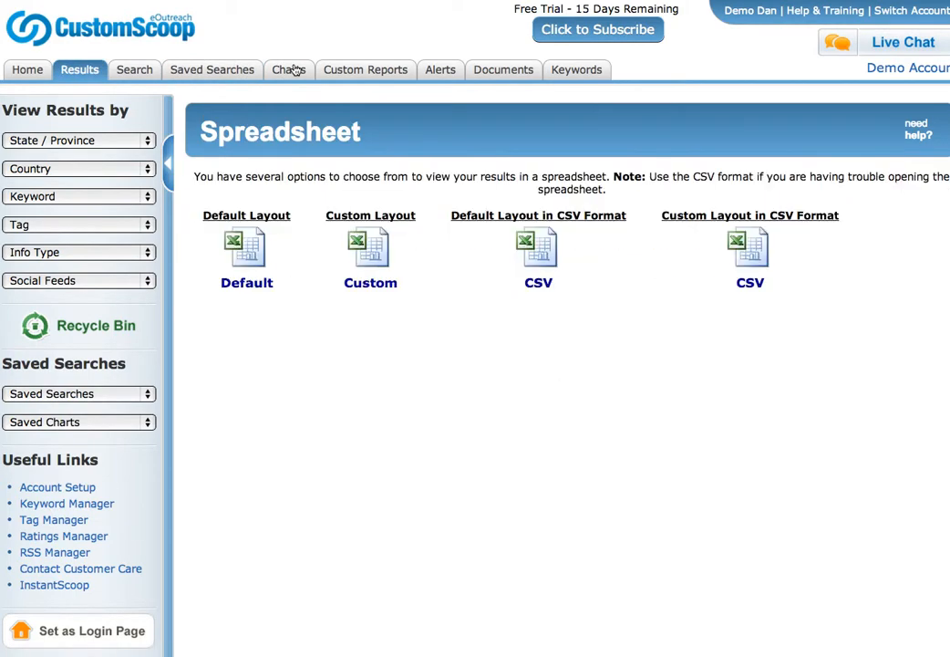
key(super+Left)
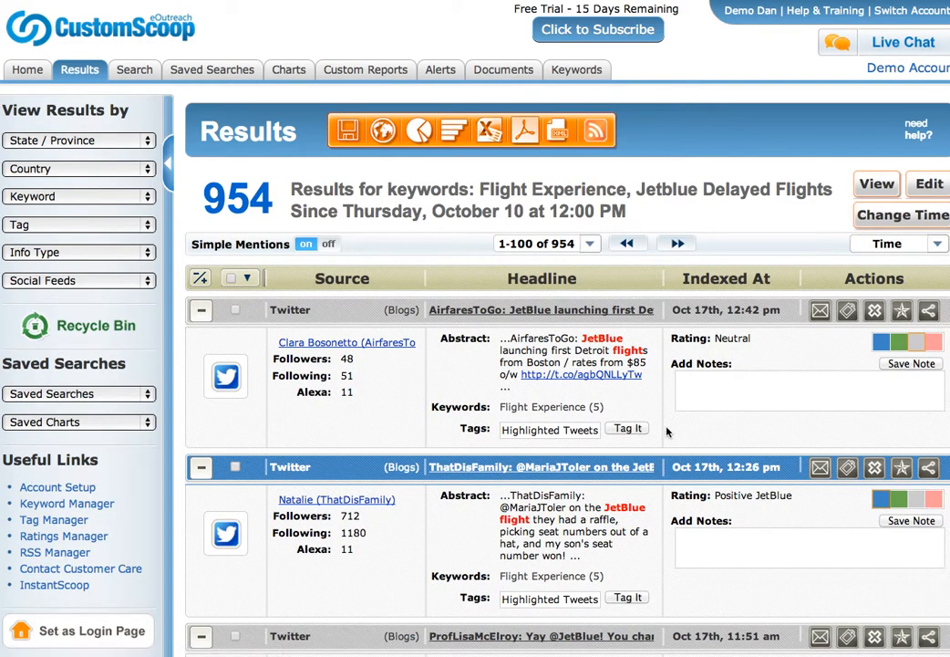
Chart the results grouped by Source Type and try ticking and unticking the source rows.
click(459, 132)
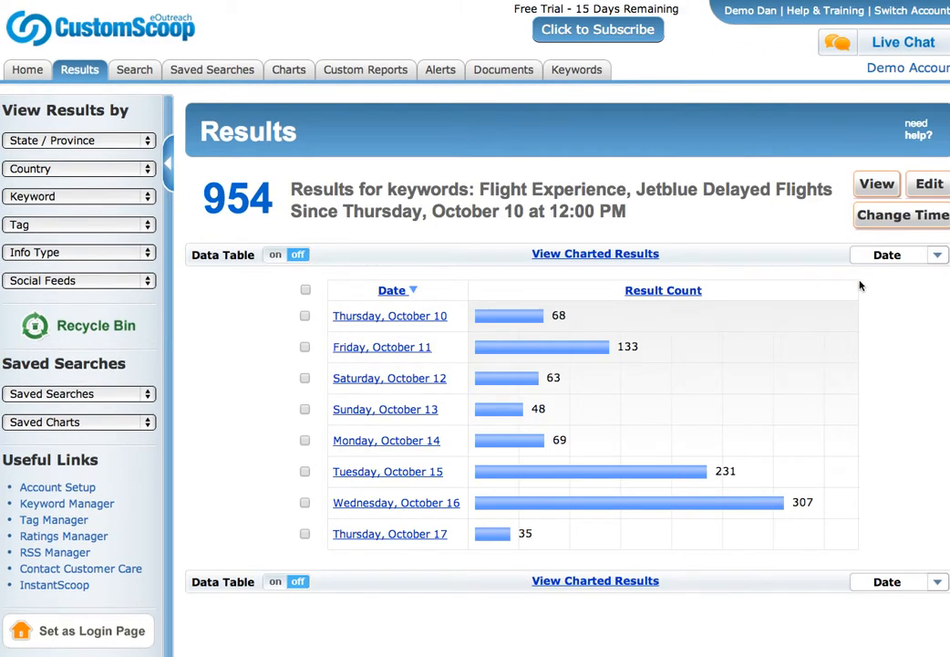
click(938, 256)
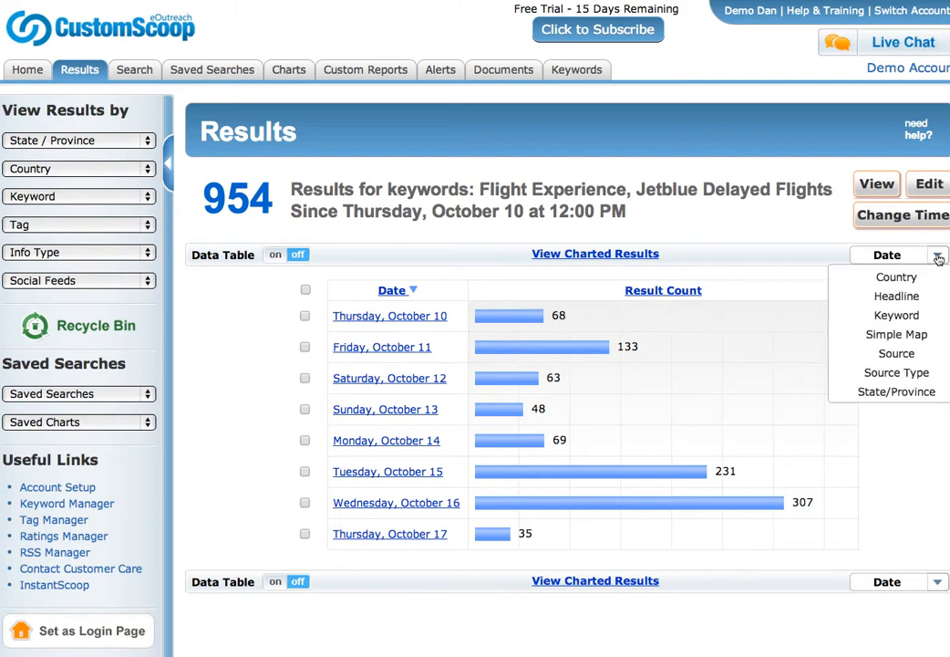
click(903, 372)
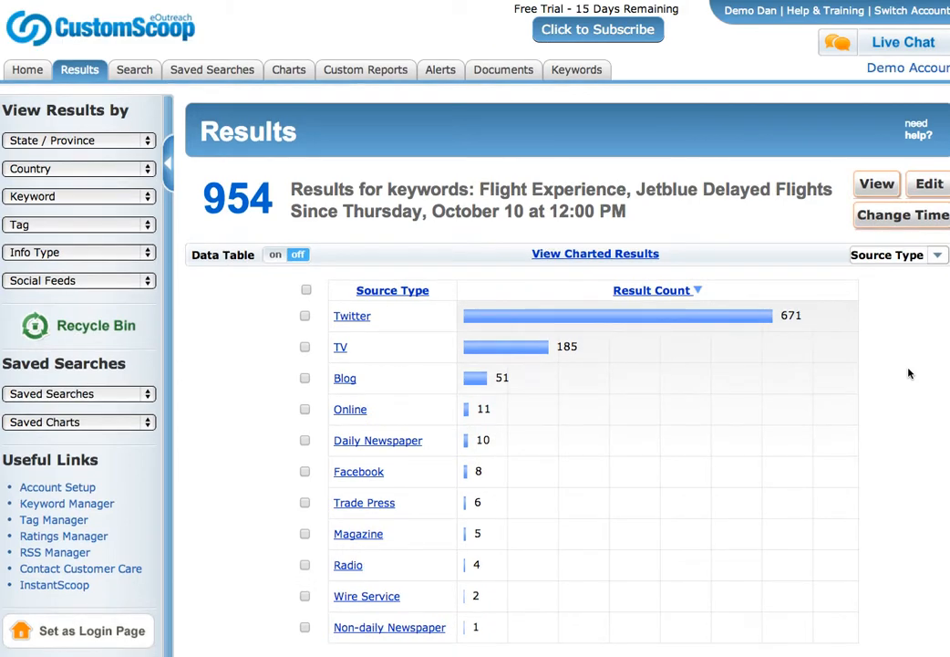
scroll(517, 370, down, 2)
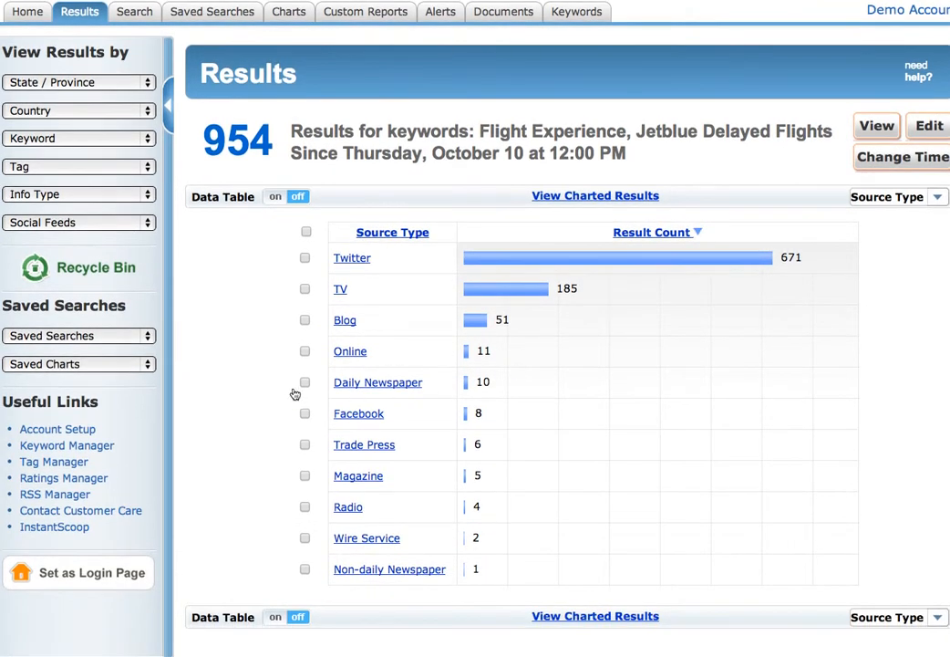
click(305, 232)
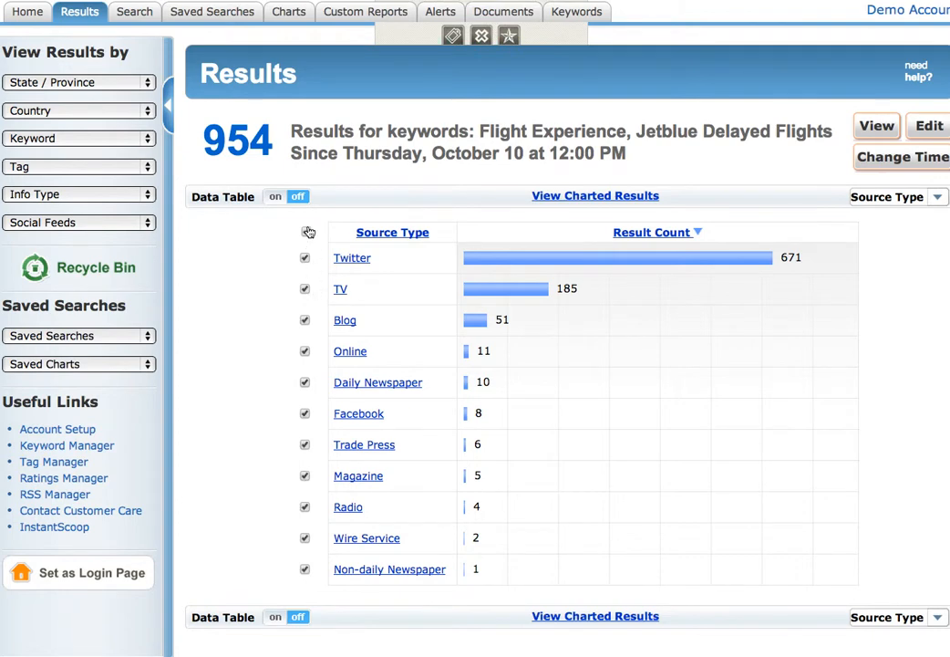
click(305, 289)
click(307, 233)
click(306, 234)
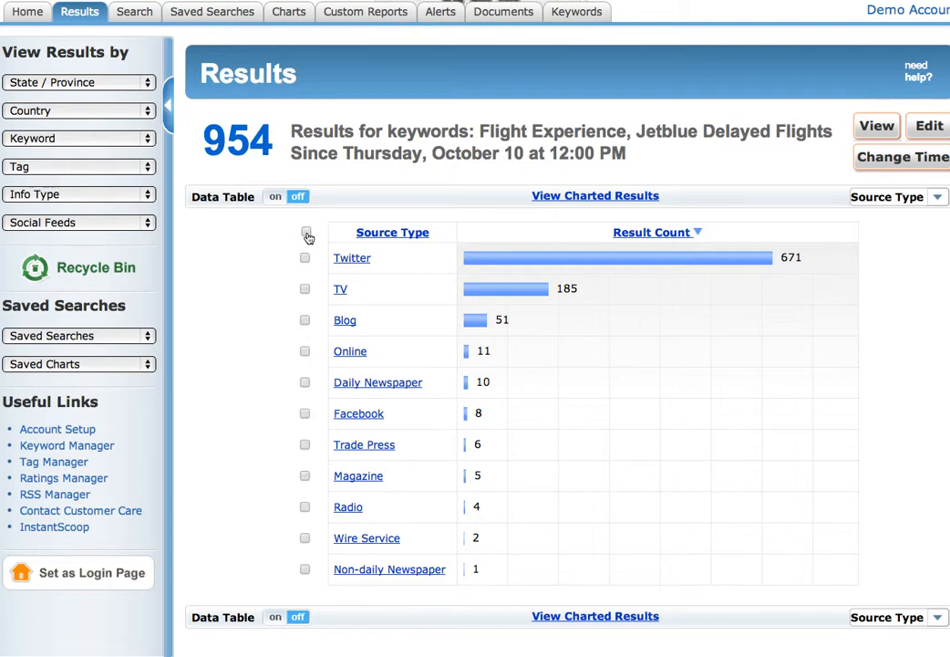
Regroup the results by individual Source, sort by name, then return to result-count order.
click(937, 199)
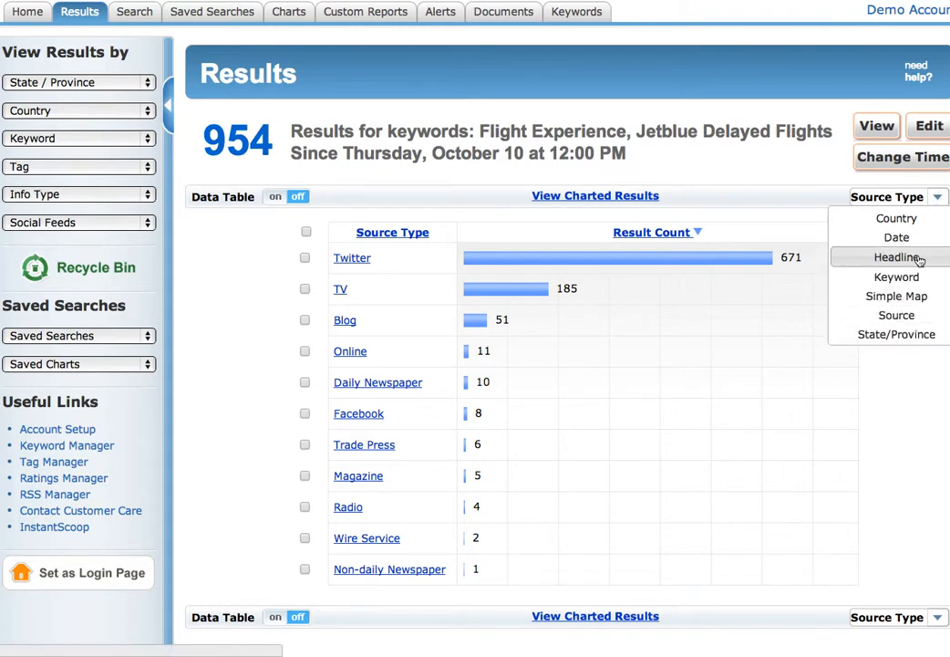
click(909, 315)
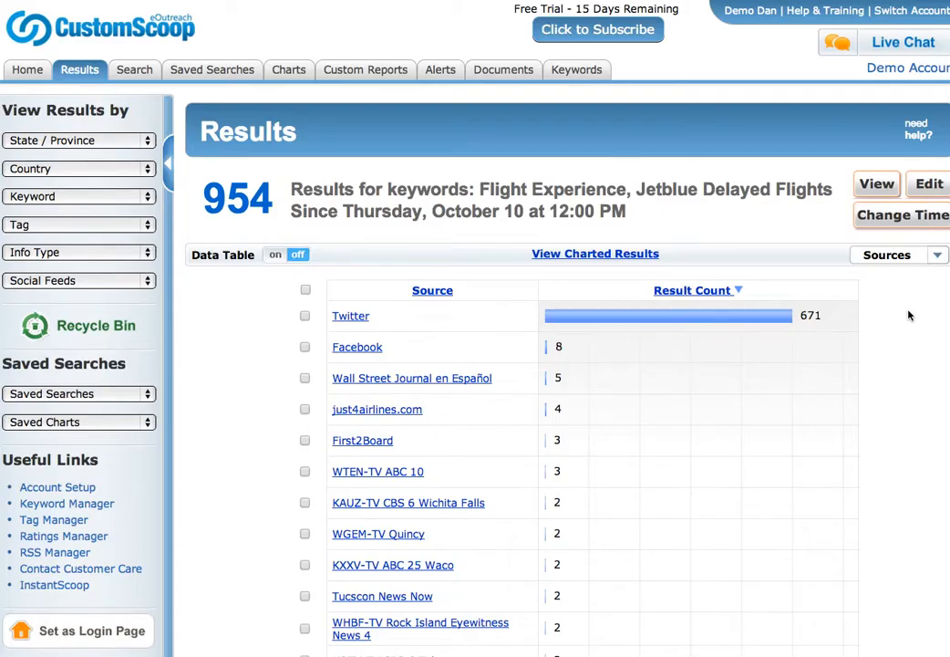
click(438, 291)
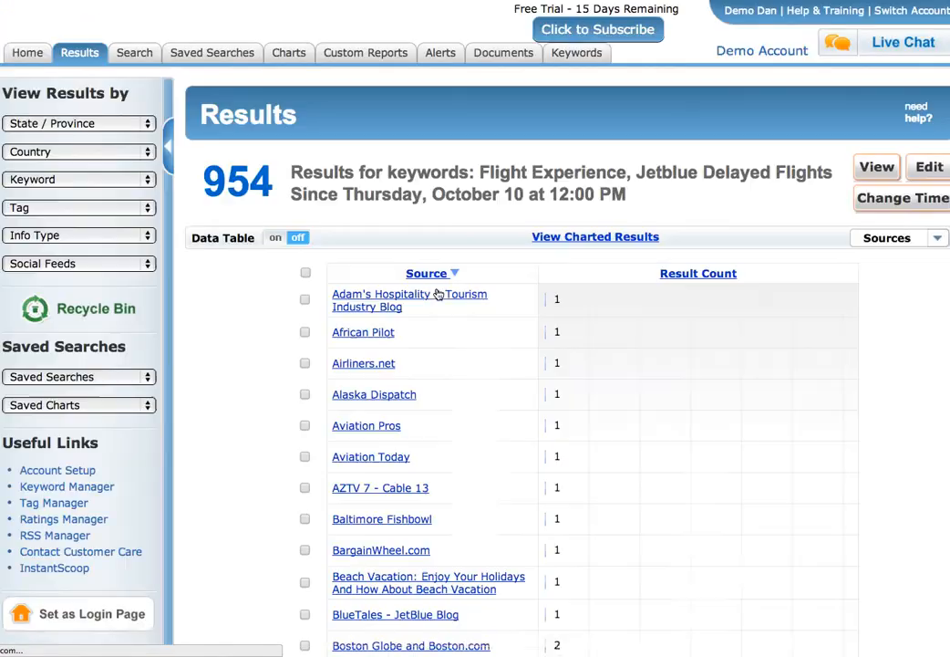
scroll(448, 405, down, 10)
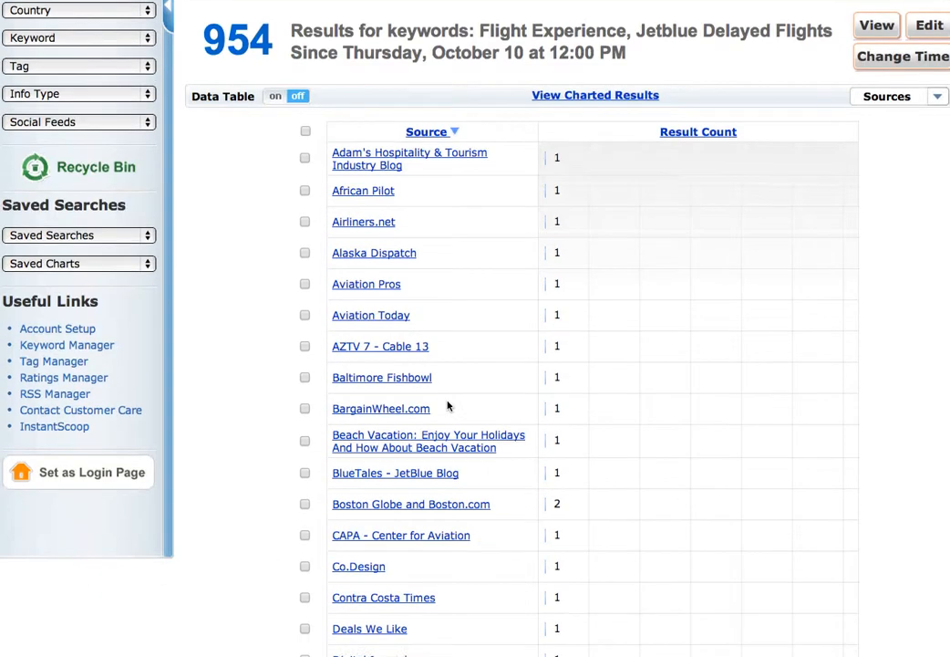
scroll(448, 404, down, 4)
scroll(448, 405, up, 15)
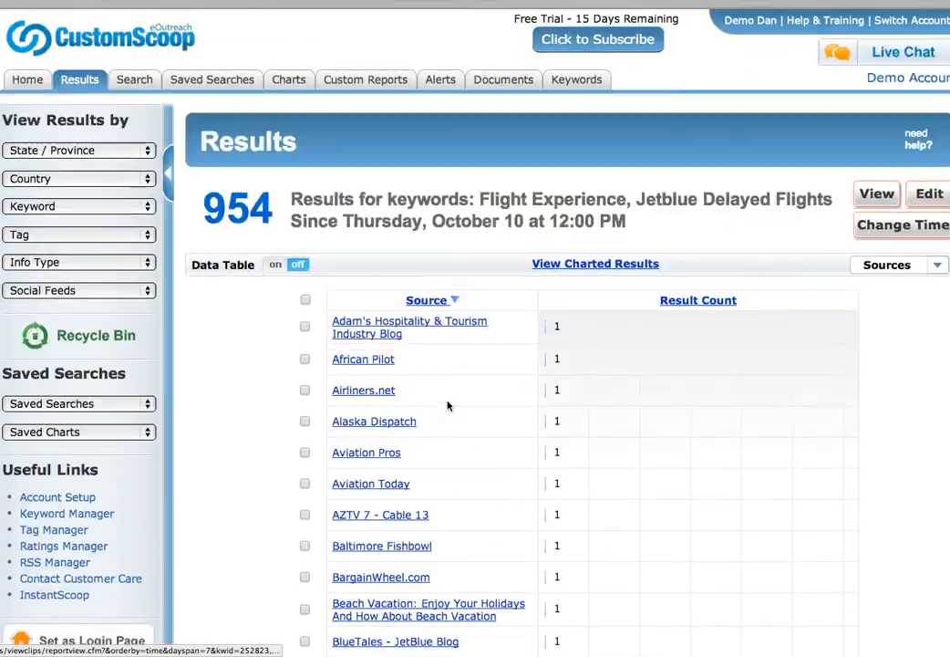
key(super+[)
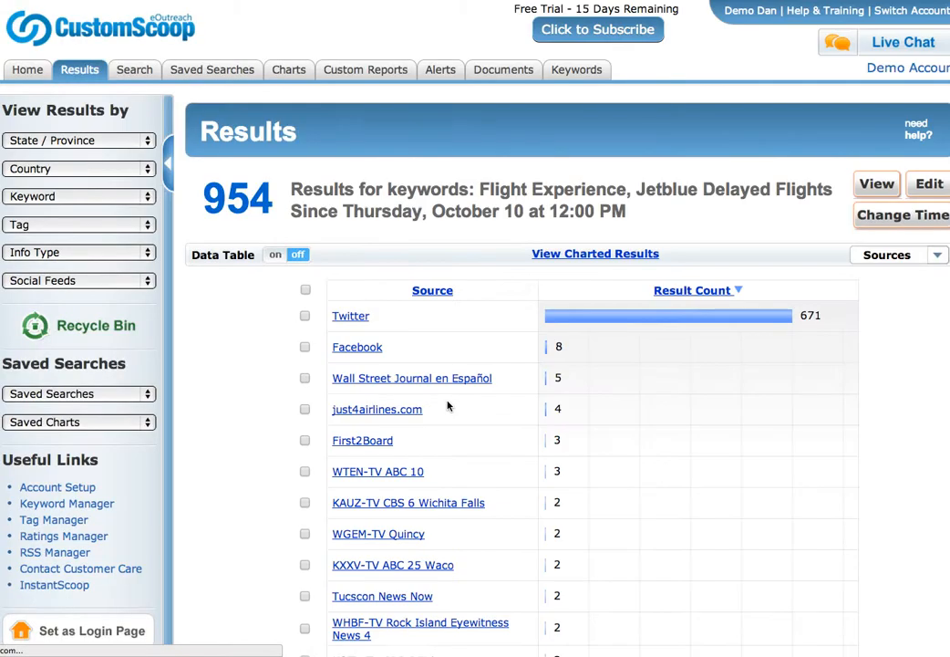
click(932, 184)
Change the search span to Last 30 Days, add TrueBlue as a keyword, and rerun it.
click(351, 398)
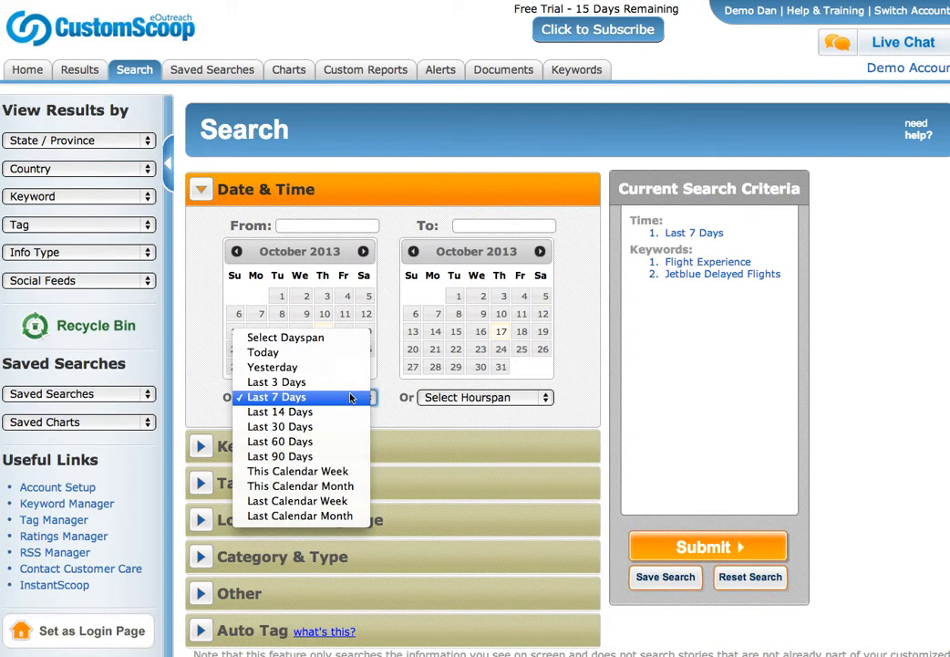
click(339, 426)
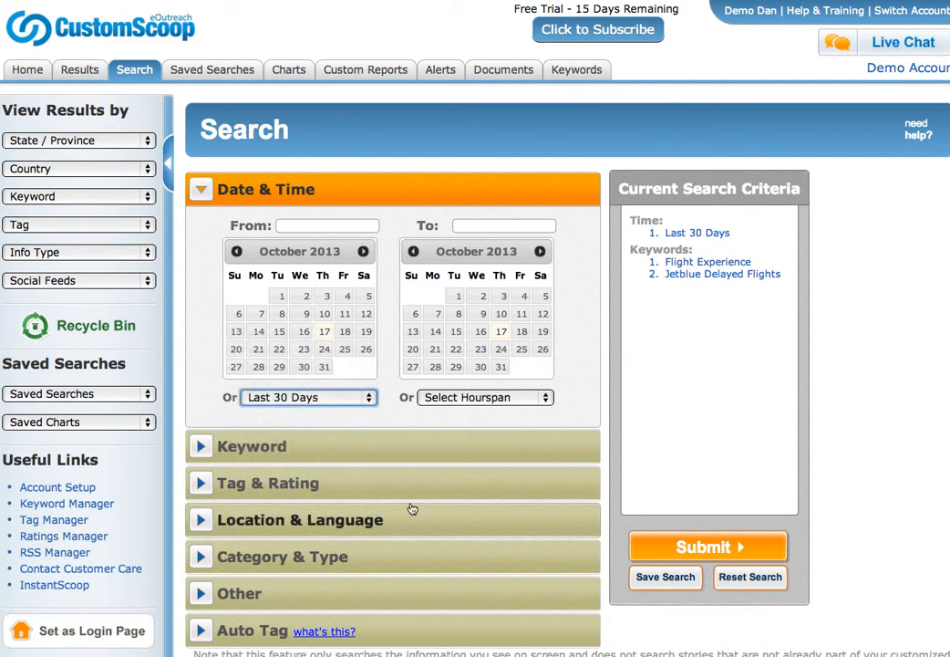
click(335, 454)
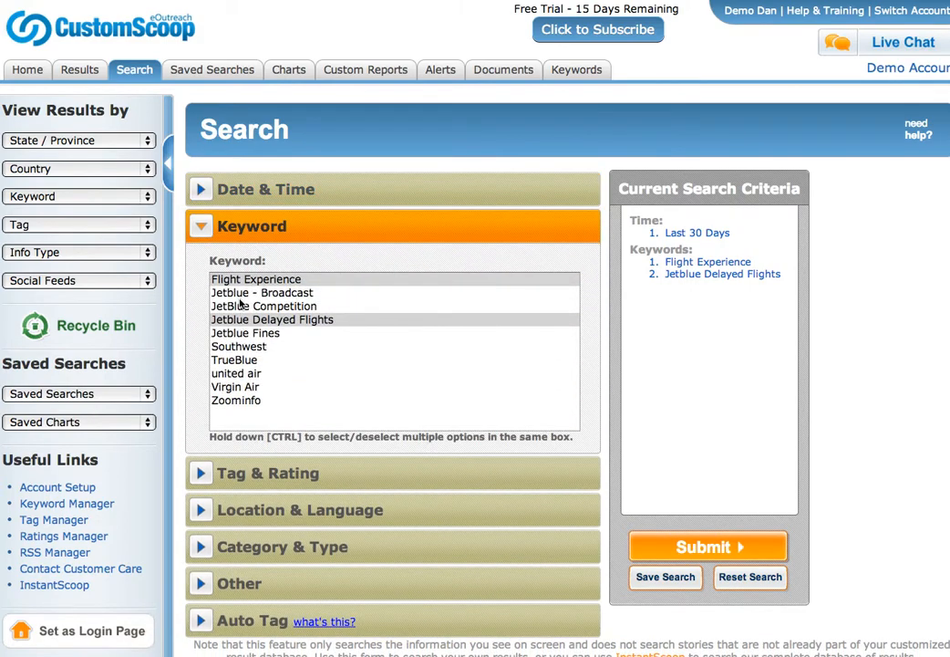
ctrl+click(245, 362)
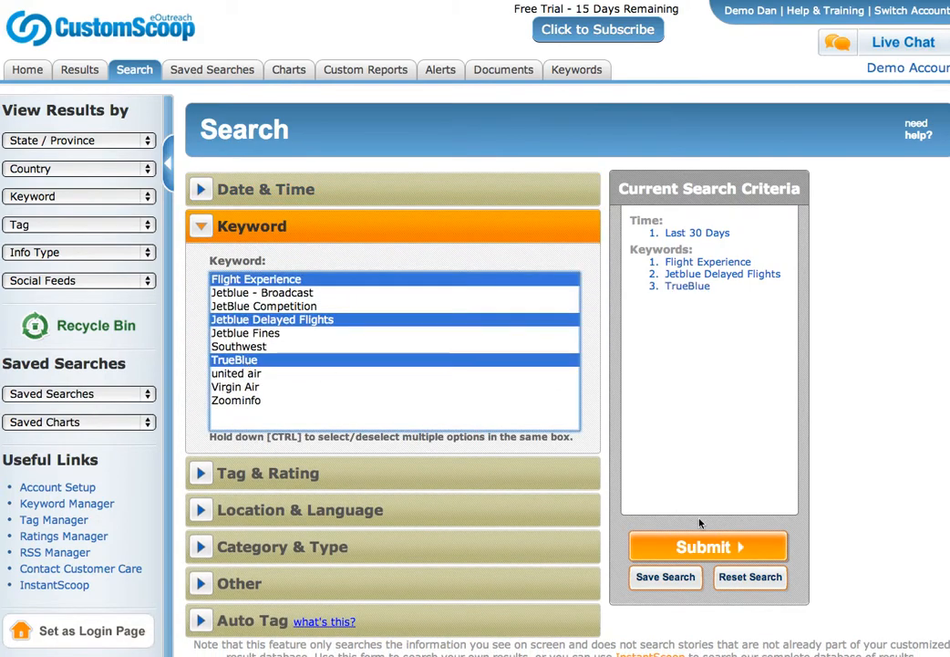
click(700, 547)
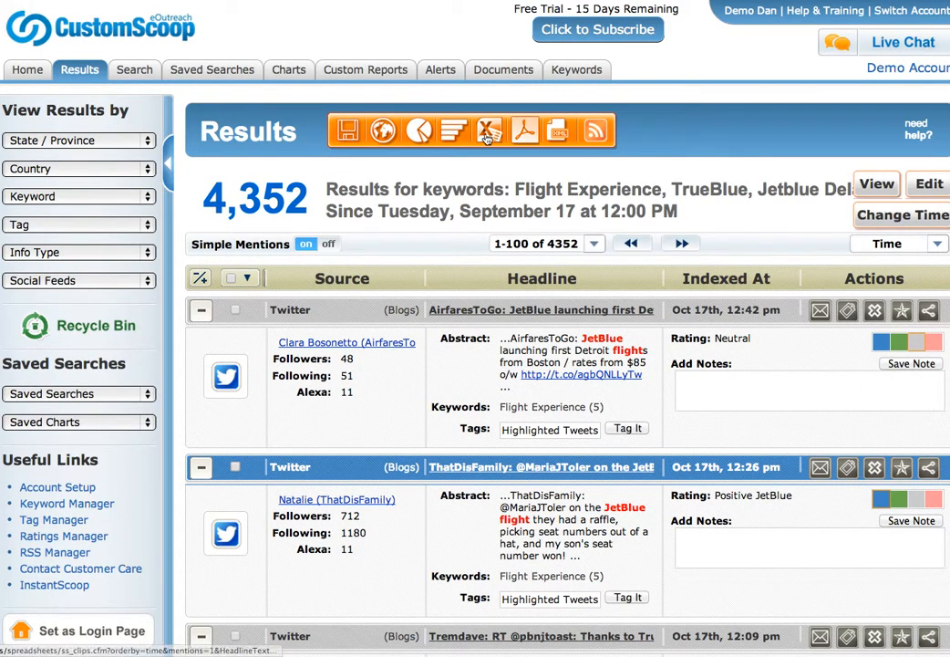
Chart the 4,352 results by Source Type and turn on the Data Table beneath.
click(453, 135)
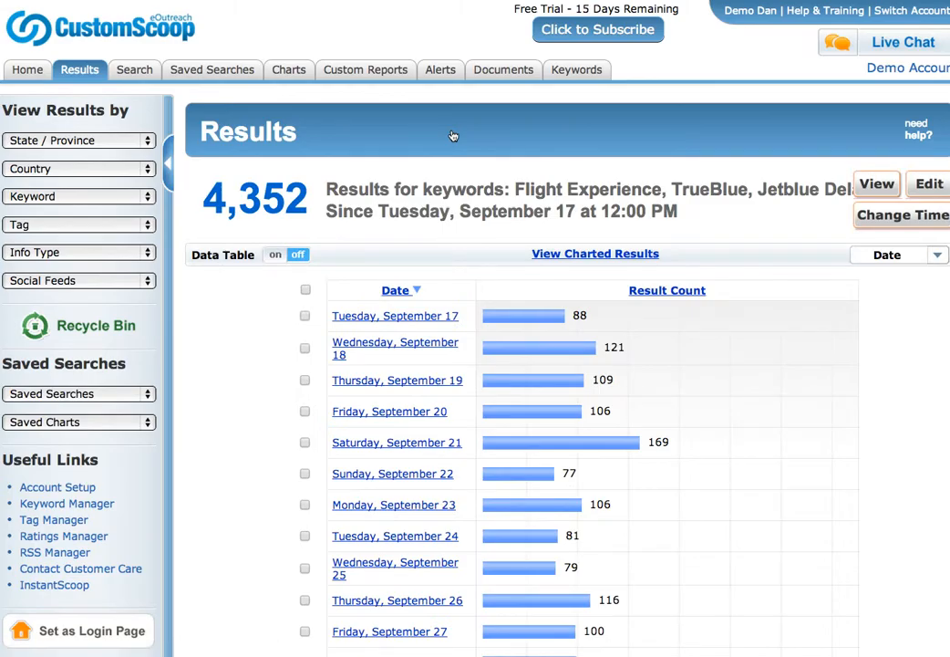
click(938, 258)
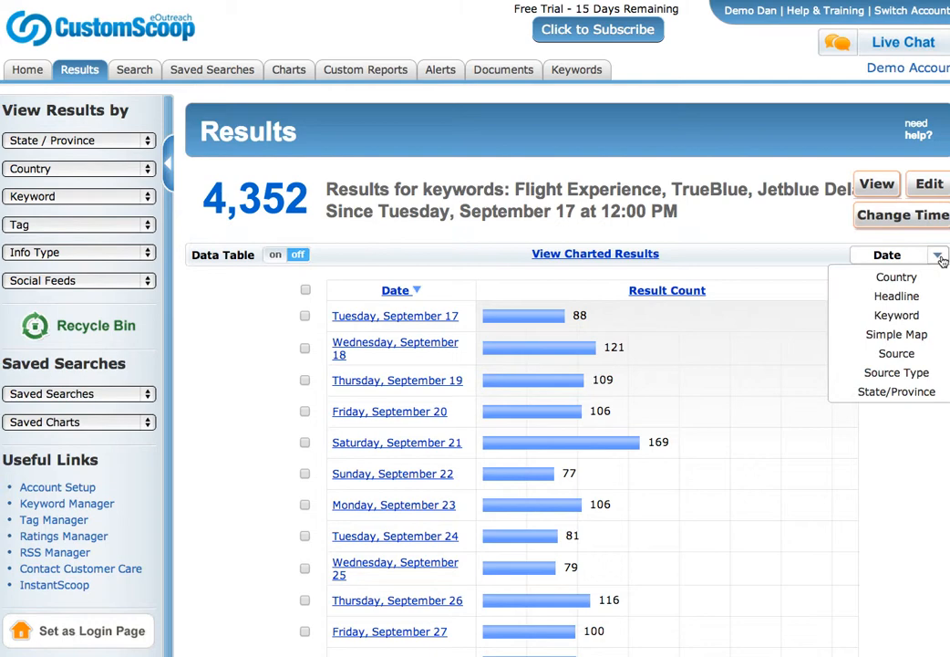
click(910, 373)
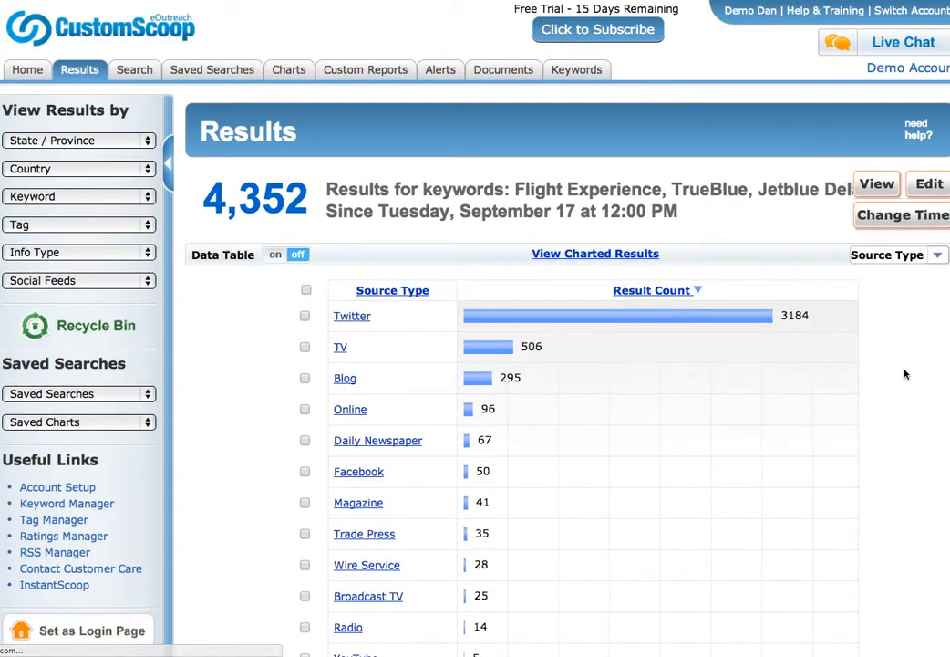
scroll(626, 360, down, 3)
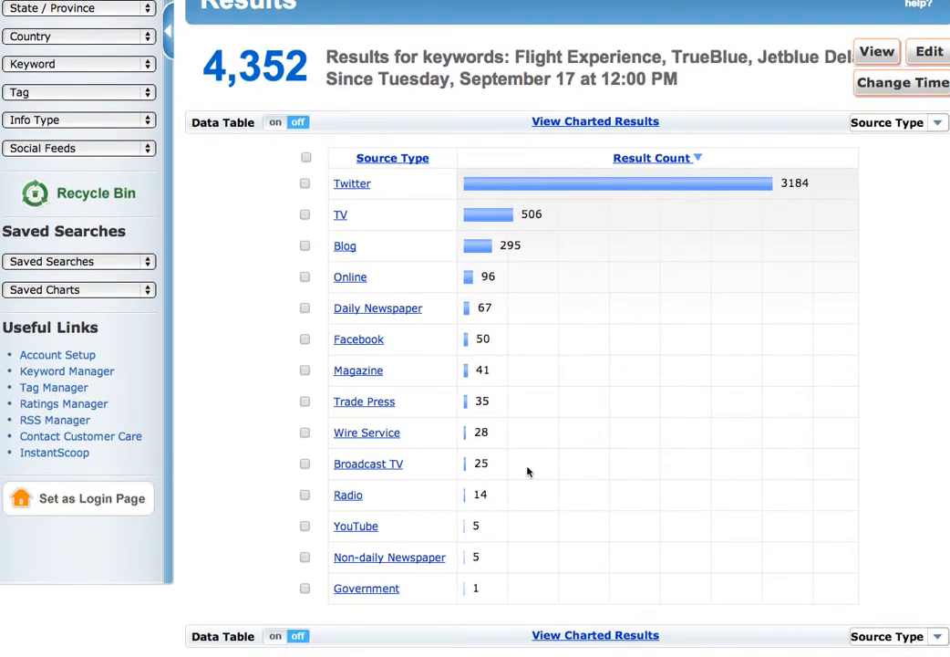
scroll(526, 470, up, 3)
scroll(526, 471, down, 3)
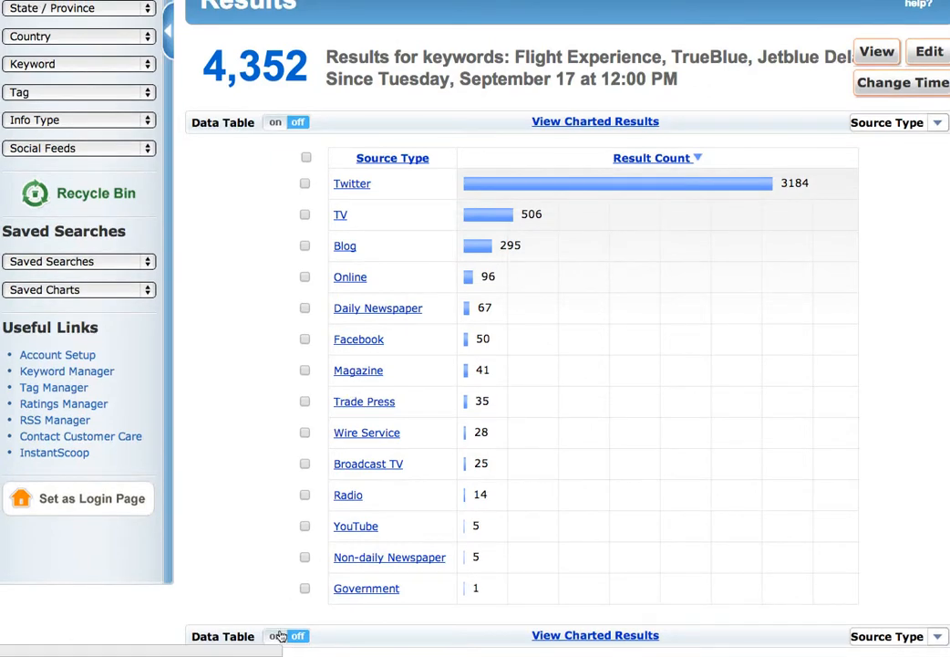
click(276, 637)
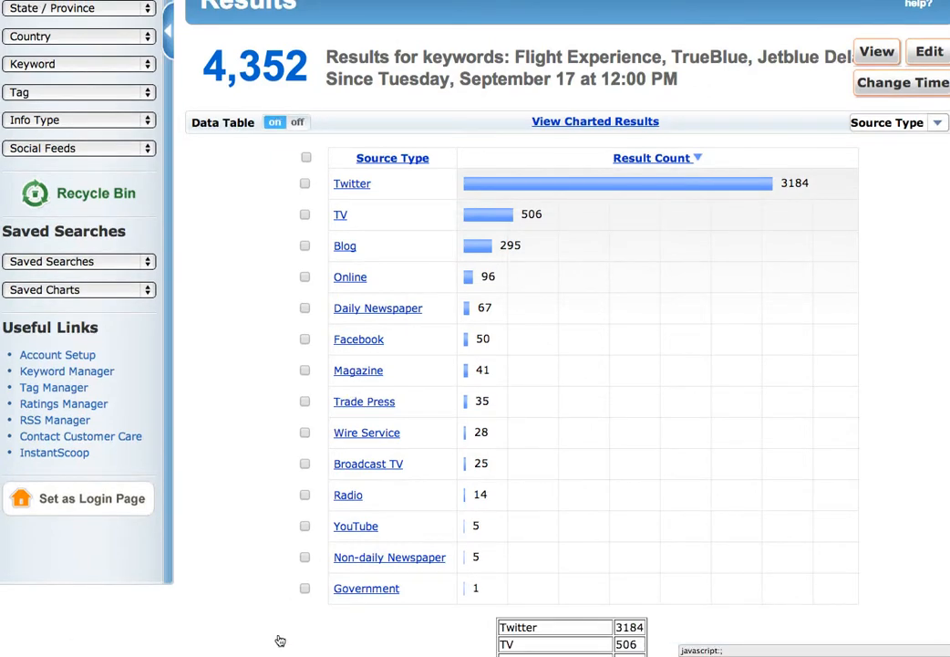
scroll(636, 594, down, 3)
scroll(637, 594, up, 3)
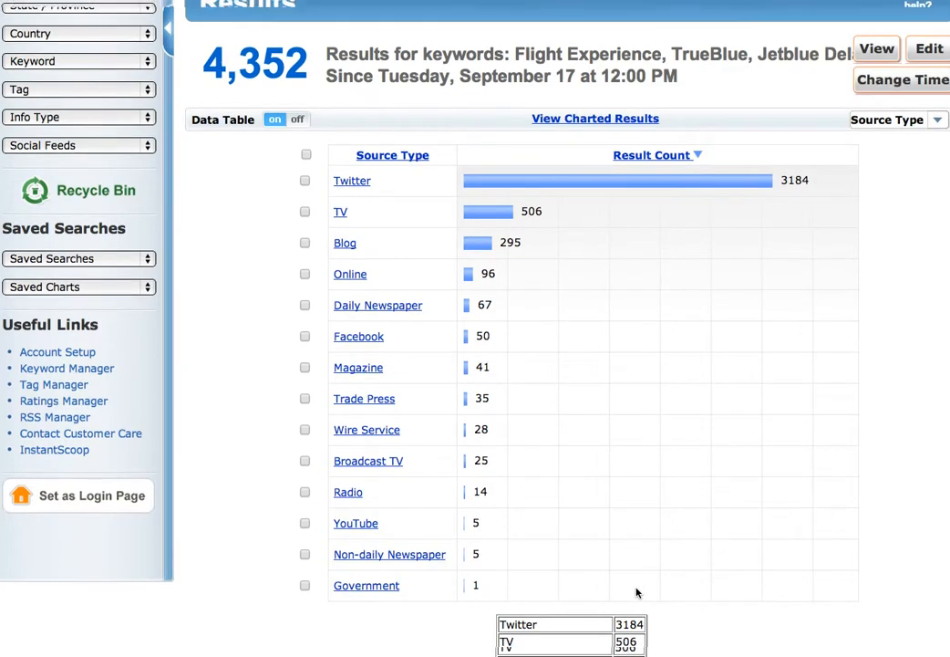
scroll(636, 593, up, 3)
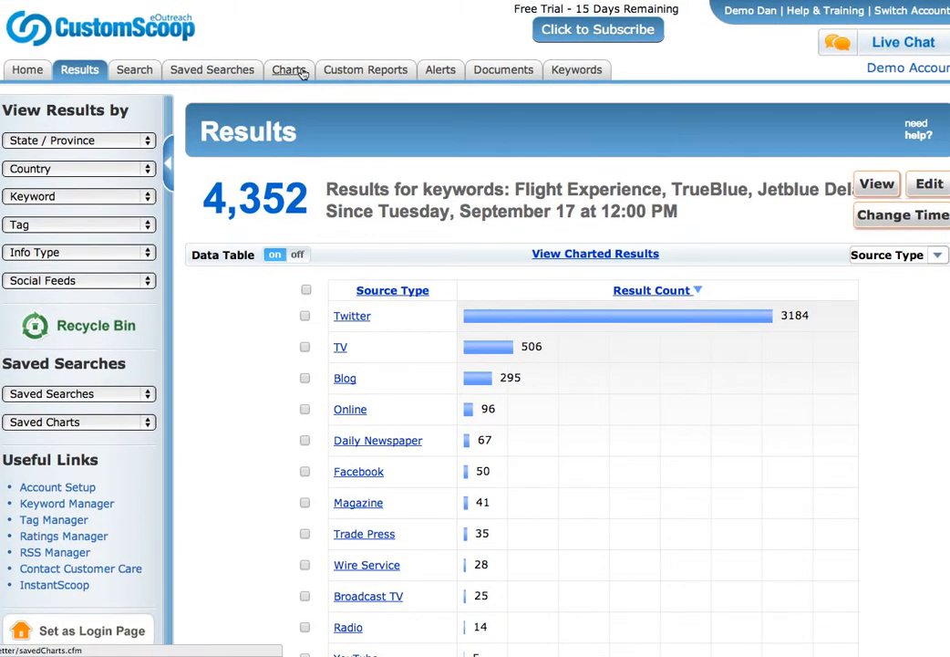
Open the Schedule dialog for the Blogger's Flight Experience chart from the Charts list.
click(290, 70)
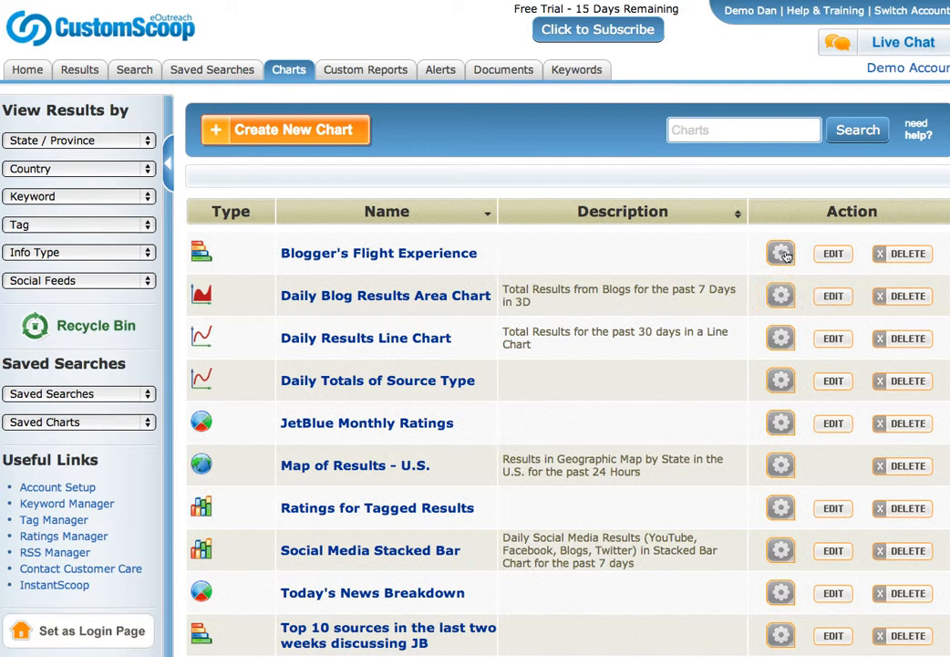
mouse_move(781, 290)
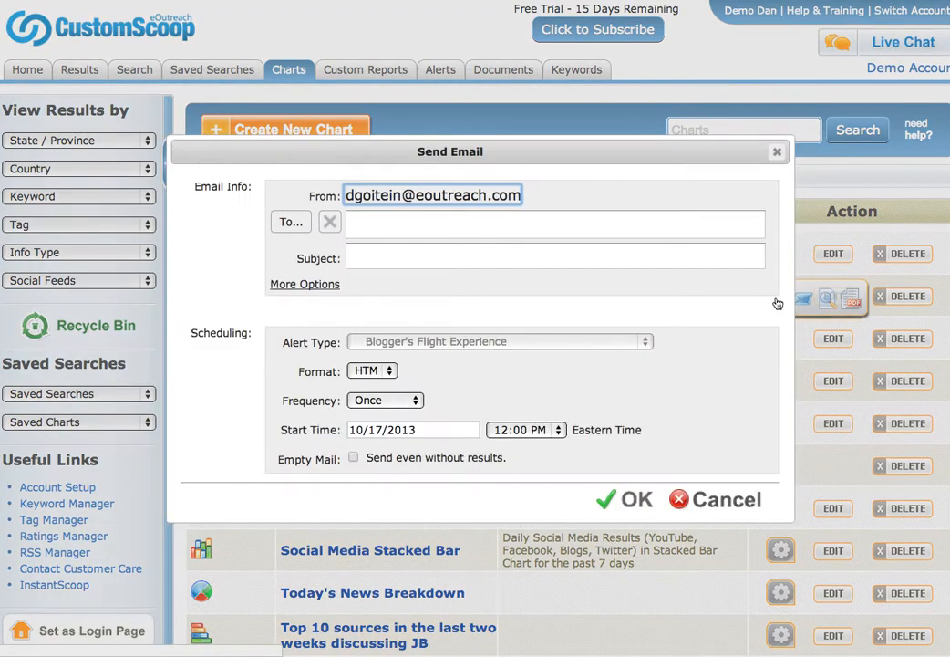
click(776, 301)
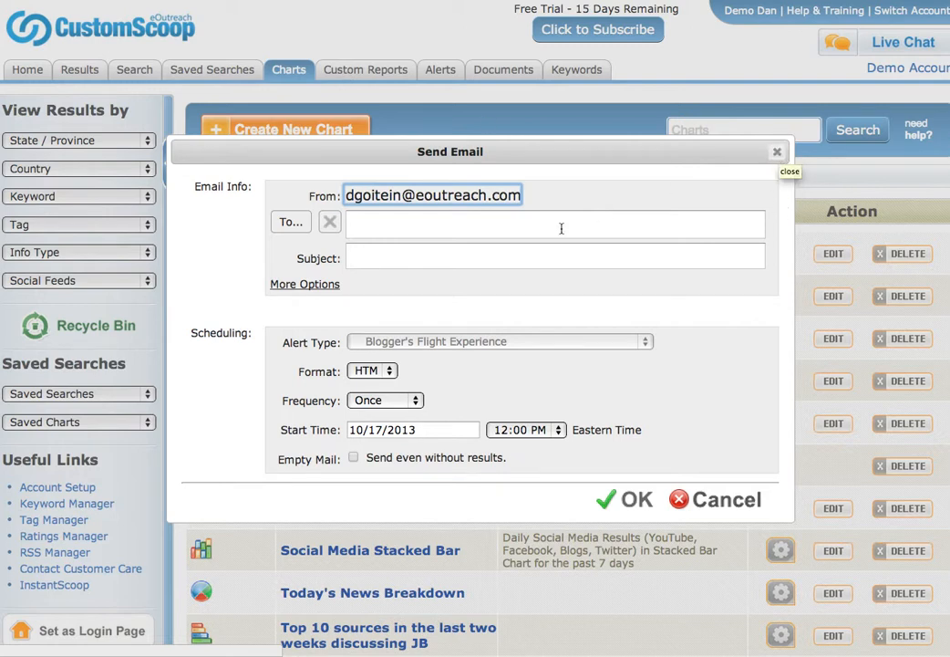
Add the recipient's e-mail address and keep HTM as the email format.
click(400, 226)
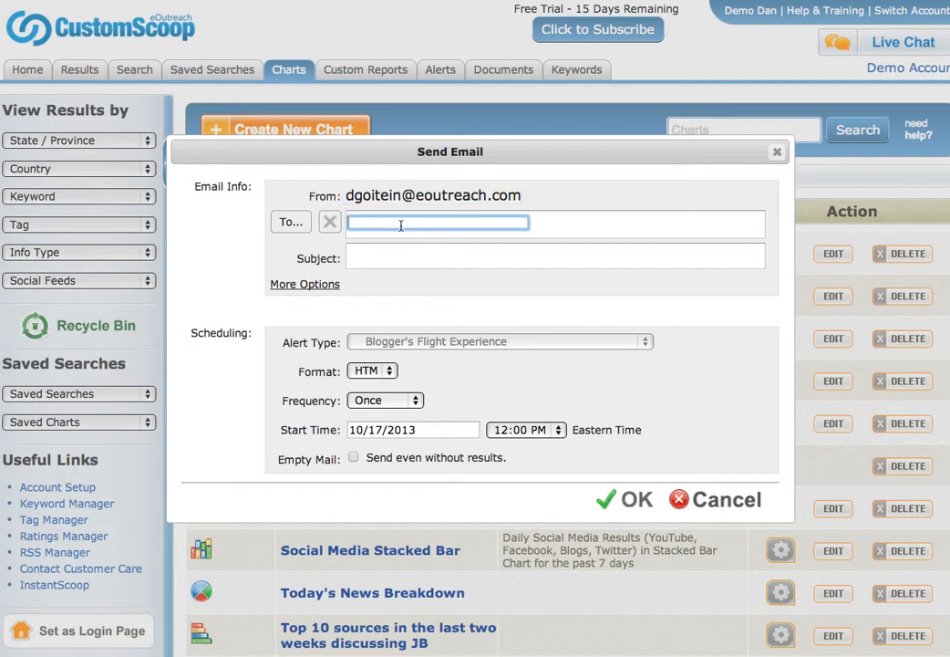
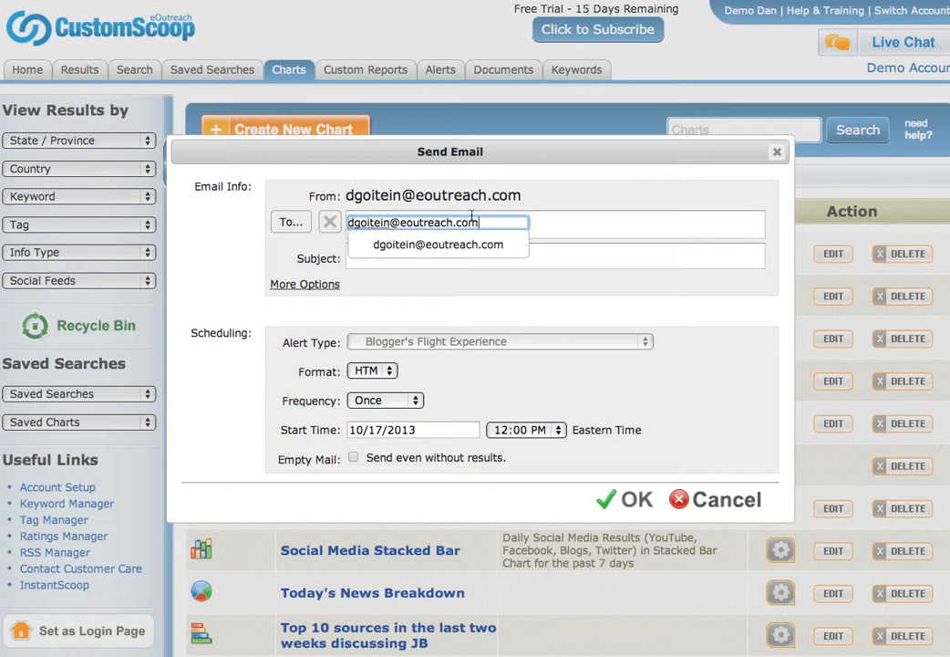
key(Return)
click(461, 263)
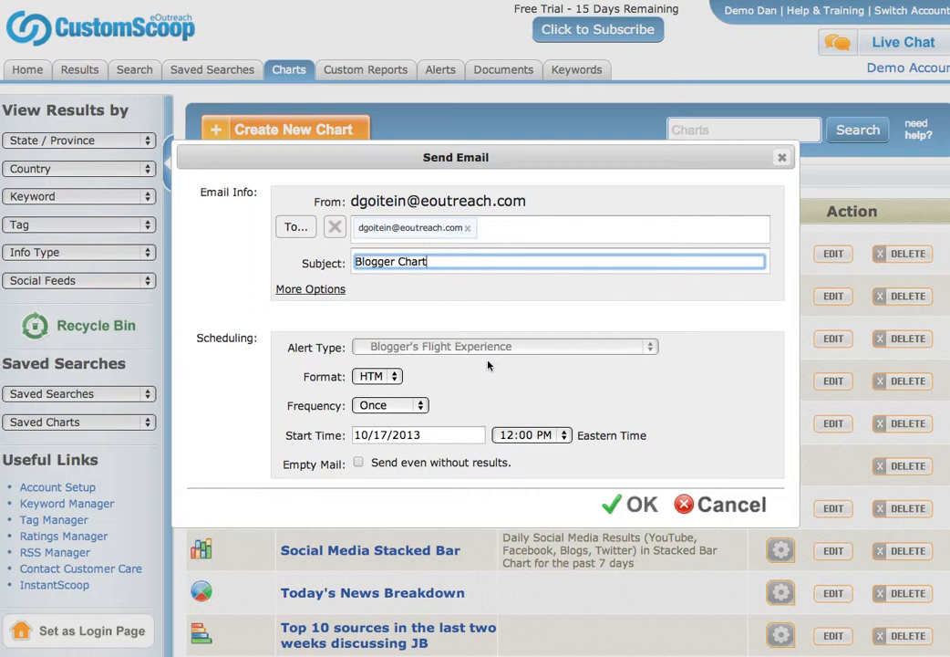
click(393, 376)
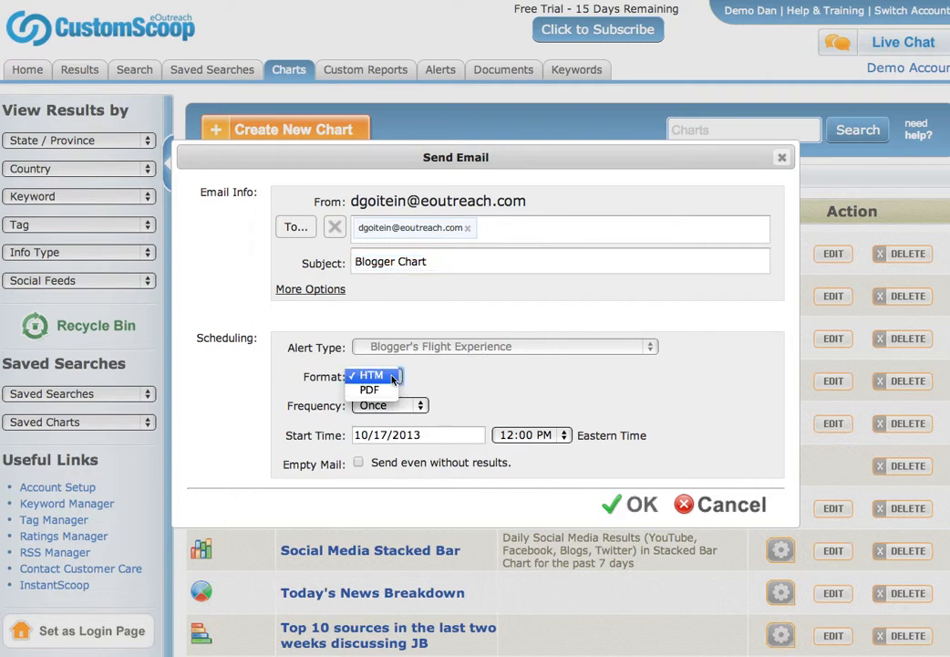
click(456, 387)
Set the email to go Weekly starting 10/18/2013 at 4:00 PM, and save the schedule.
click(405, 407)
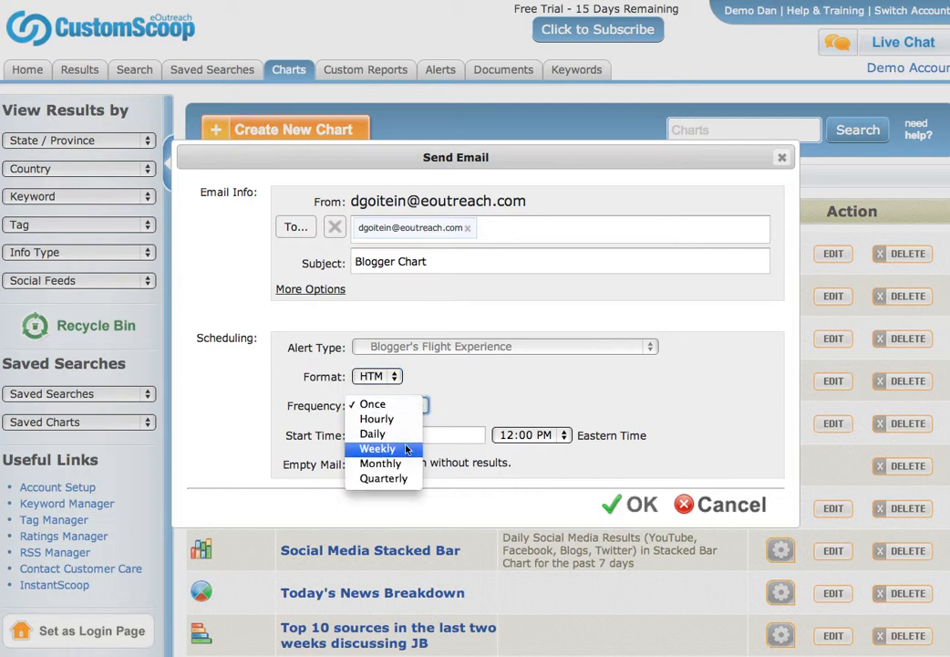
click(407, 449)
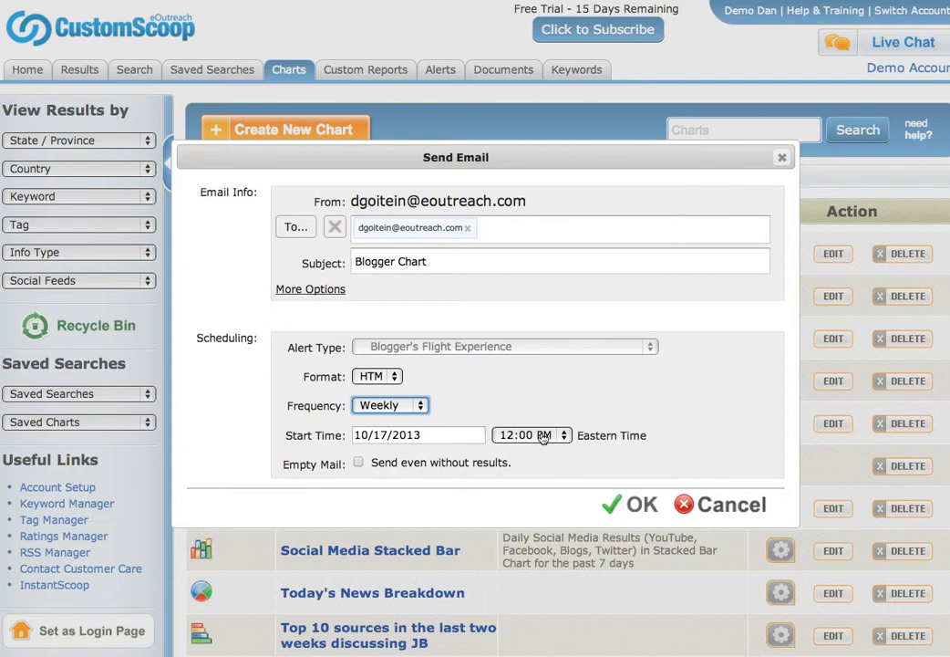
click(394, 435)
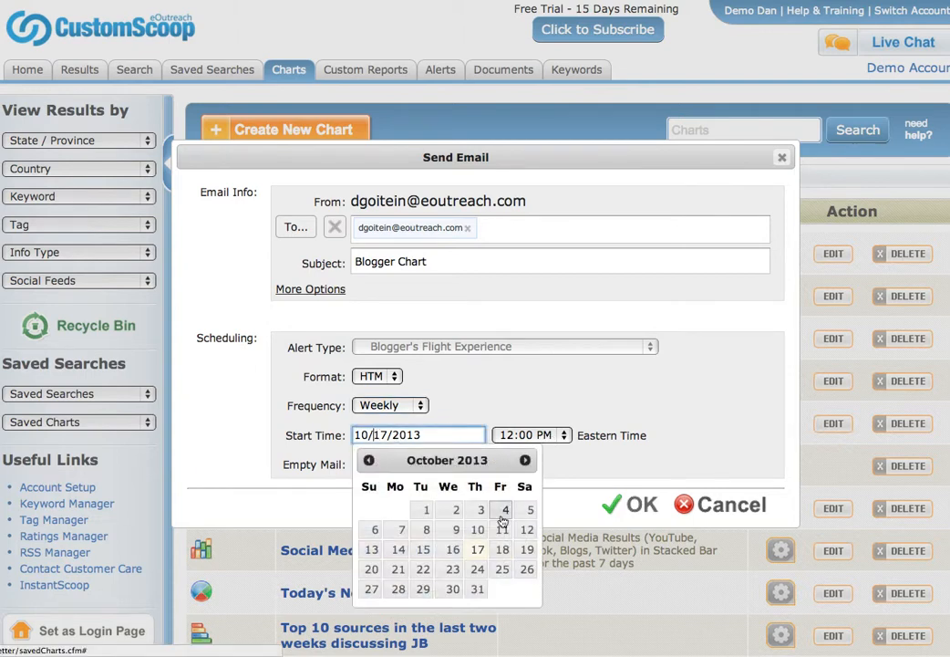
click(502, 550)
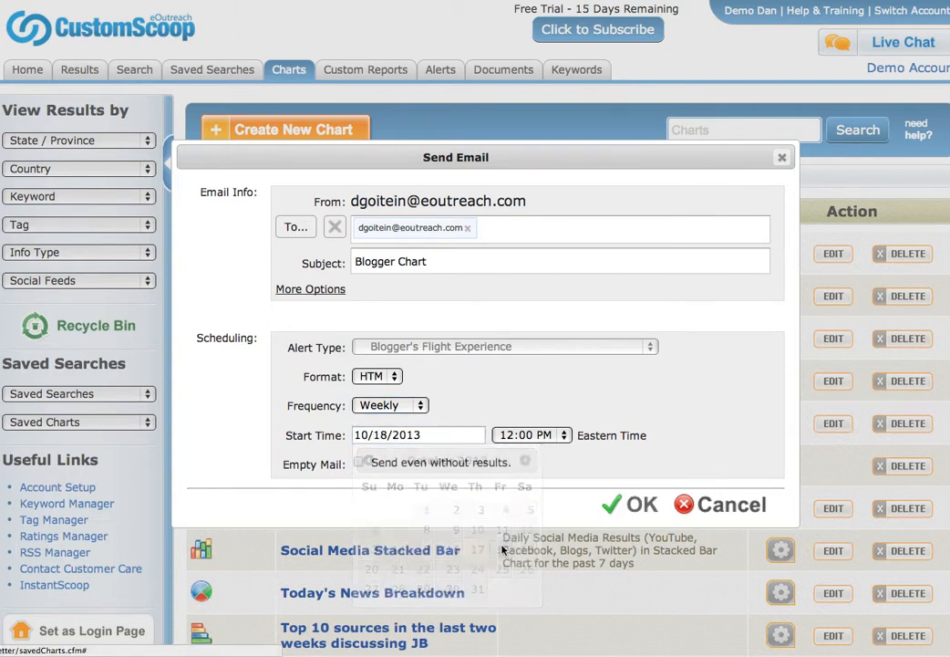
click(534, 438)
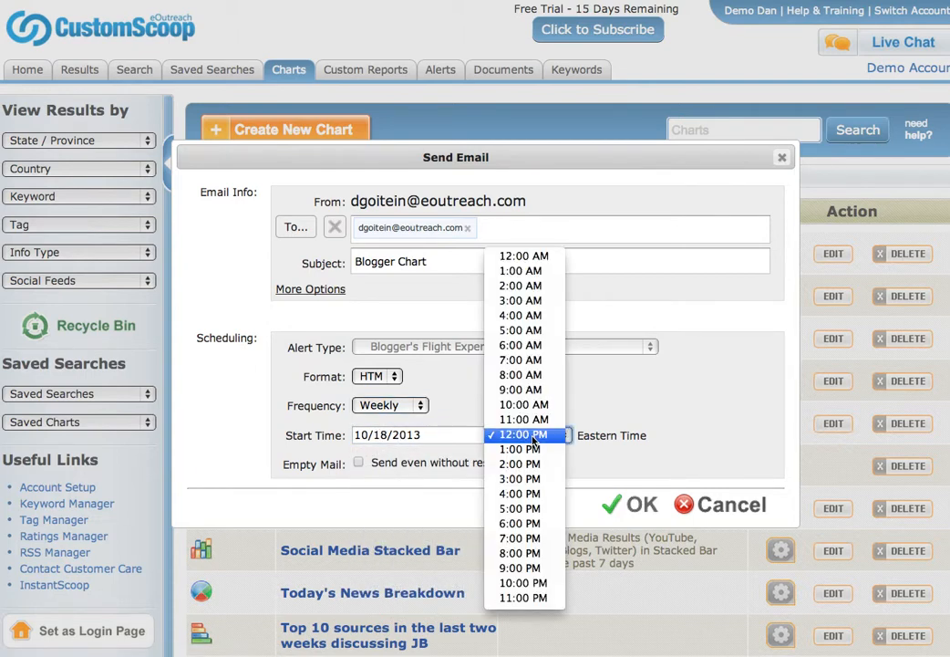
click(542, 496)
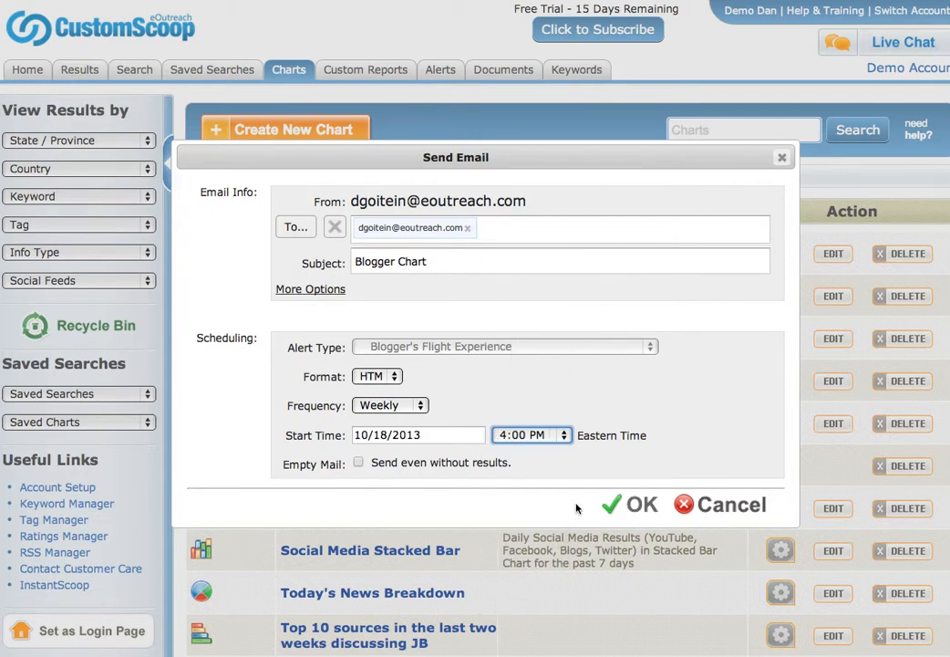
click(634, 505)
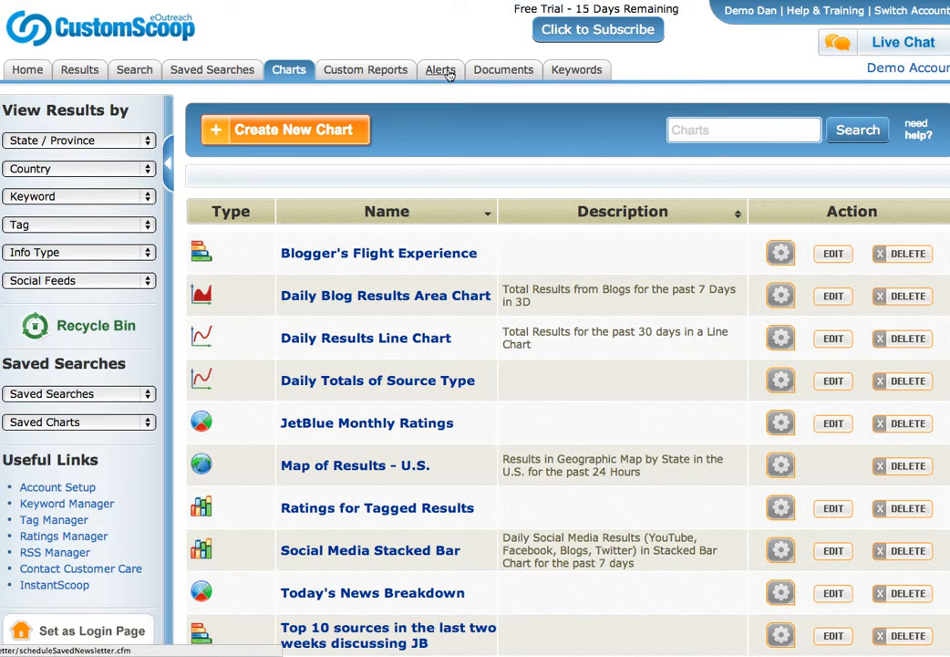
Create a new scheduled alert with the recipient's address in To and the subject 'Chart'.
click(442, 70)
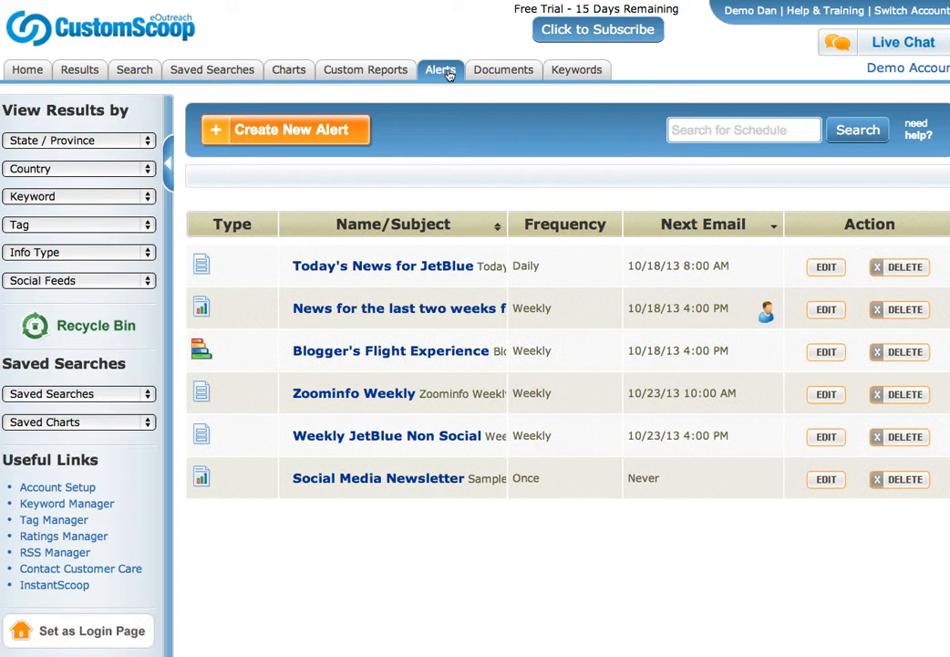
click(276, 134)
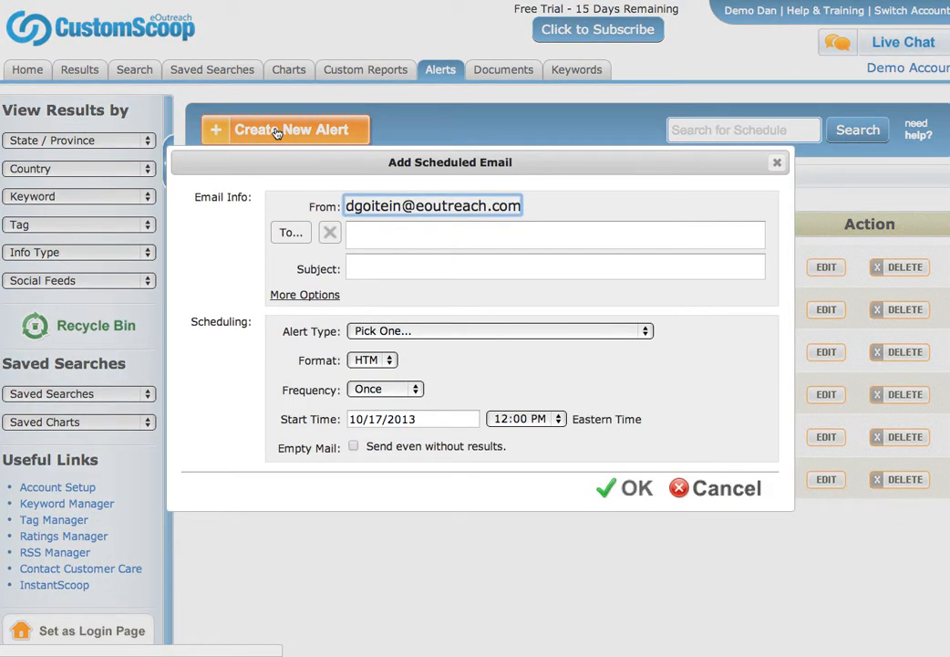
click(352, 230)
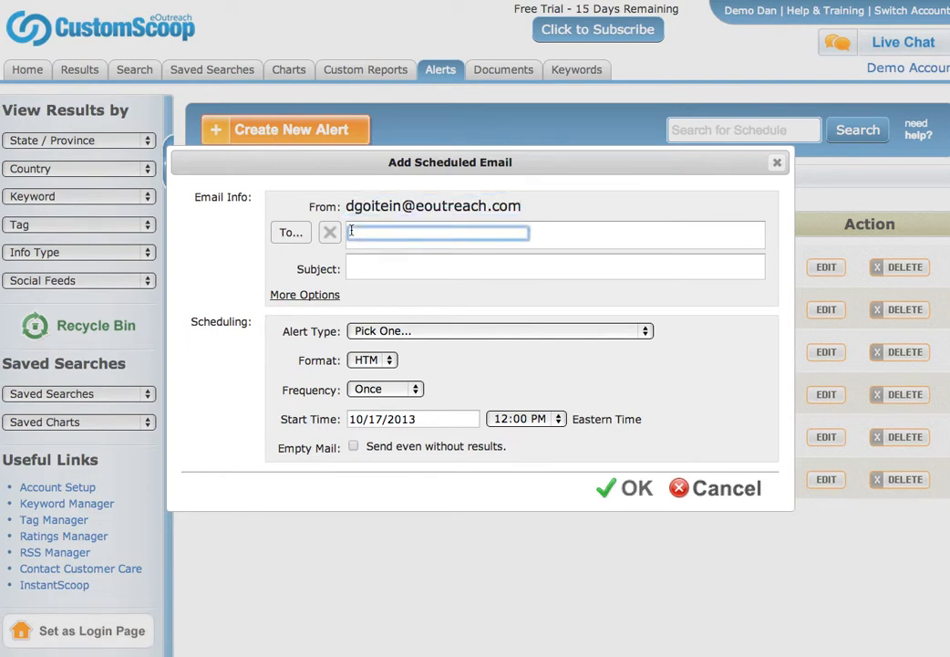
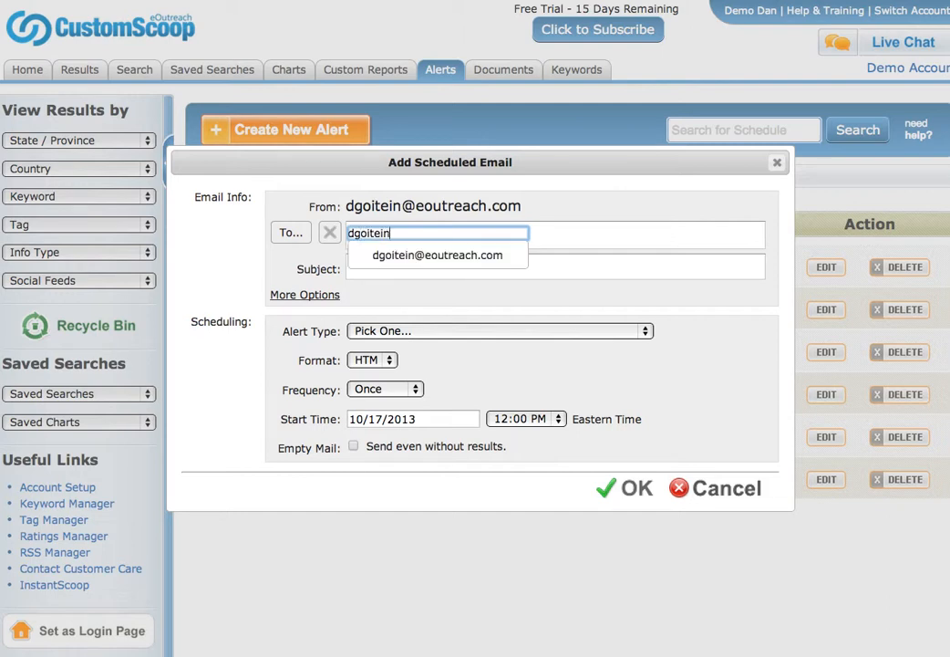
key(Return)
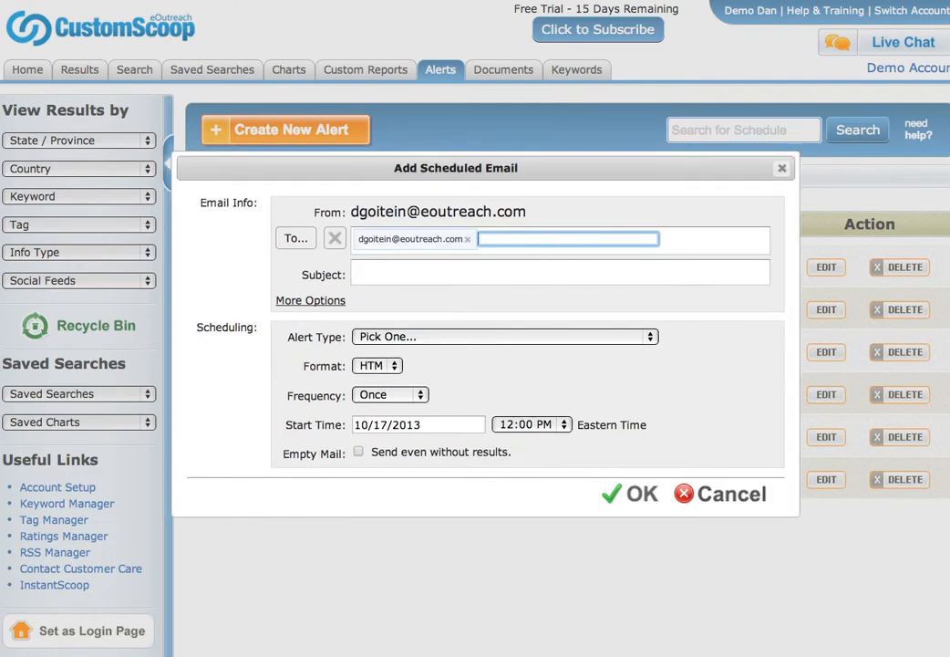
click(381, 268)
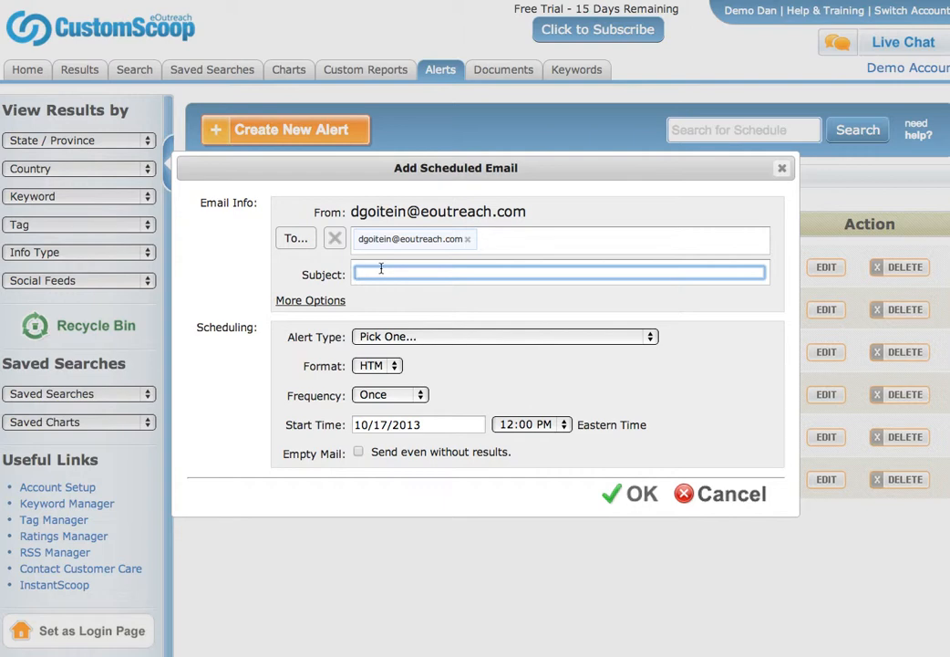
text(Chart)
click(458, 339)
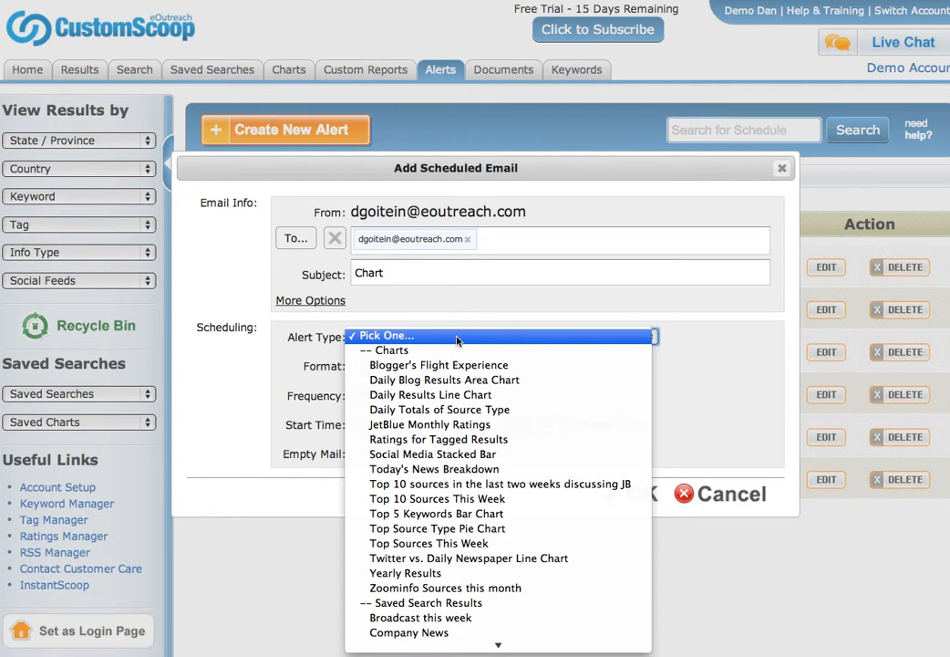
Change the alert subject from Chart to Excel and set the alert type to Sample for Excel.
click(410, 274)
double_click(410, 274)
text(Exc)
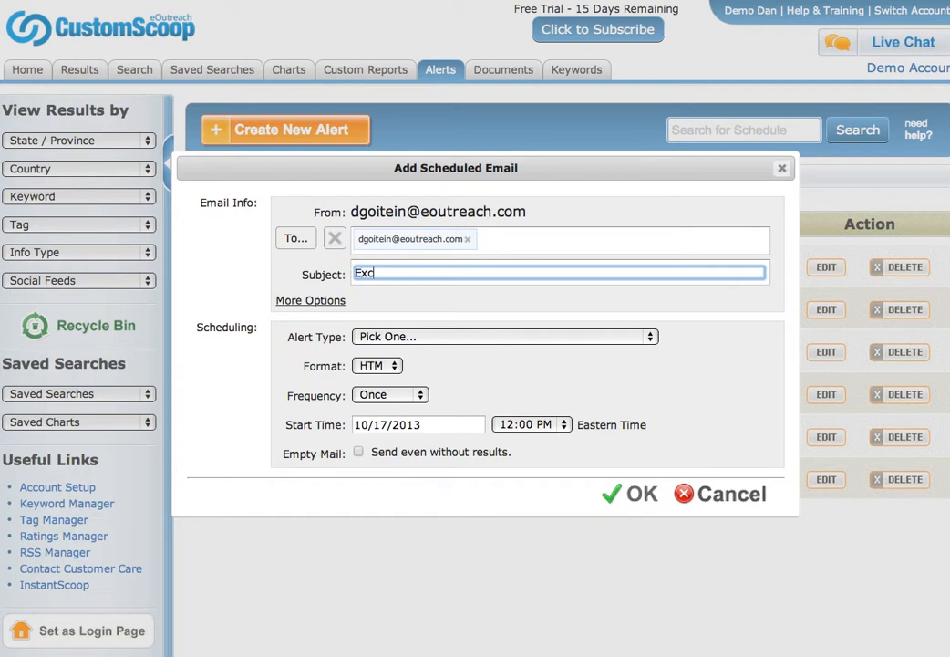
text(el)
click(480, 337)
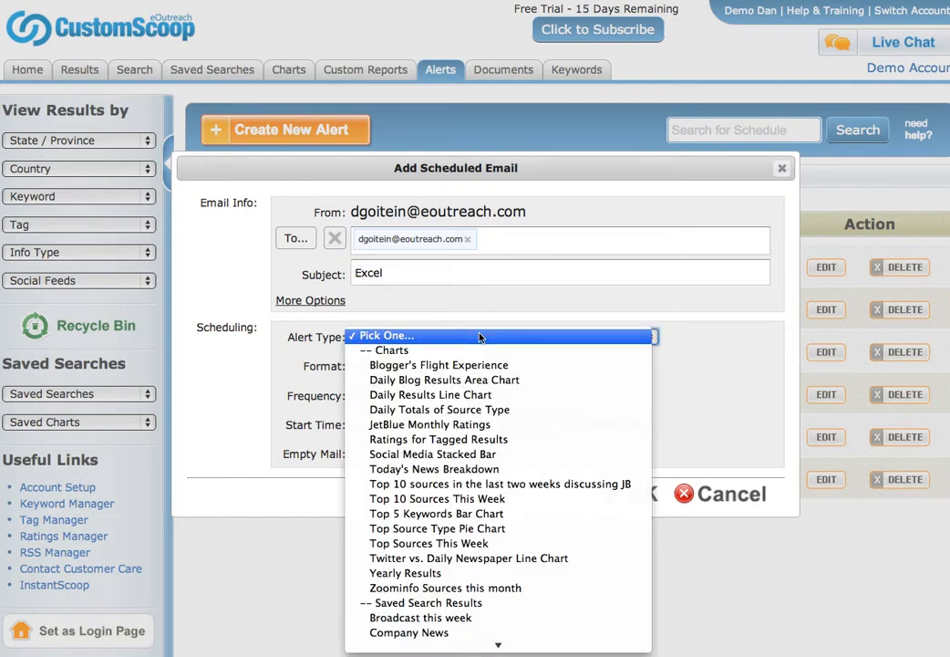
scroll(499, 485, down, 3)
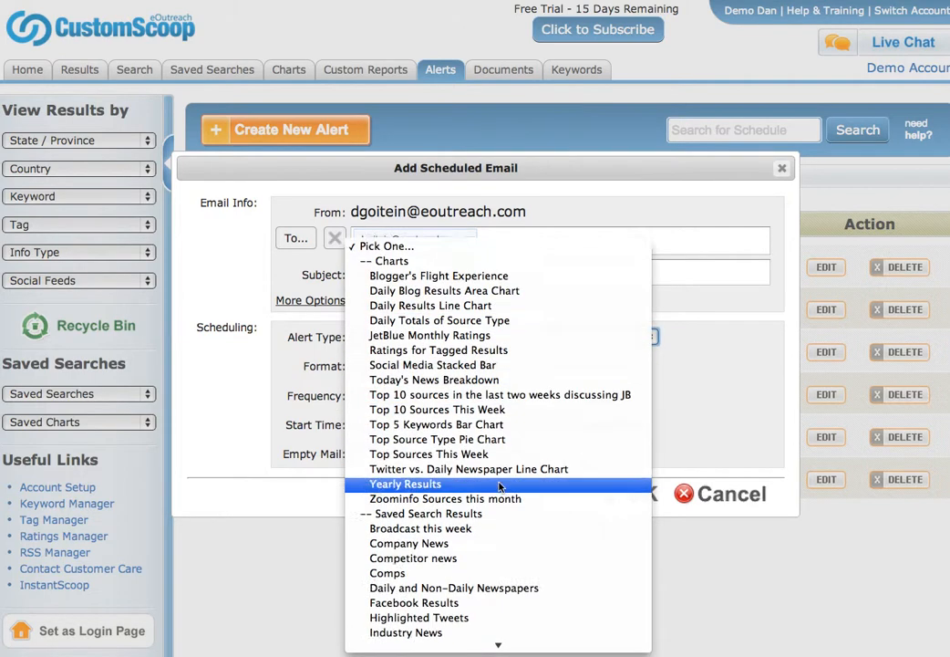
scroll(499, 486, down, 2)
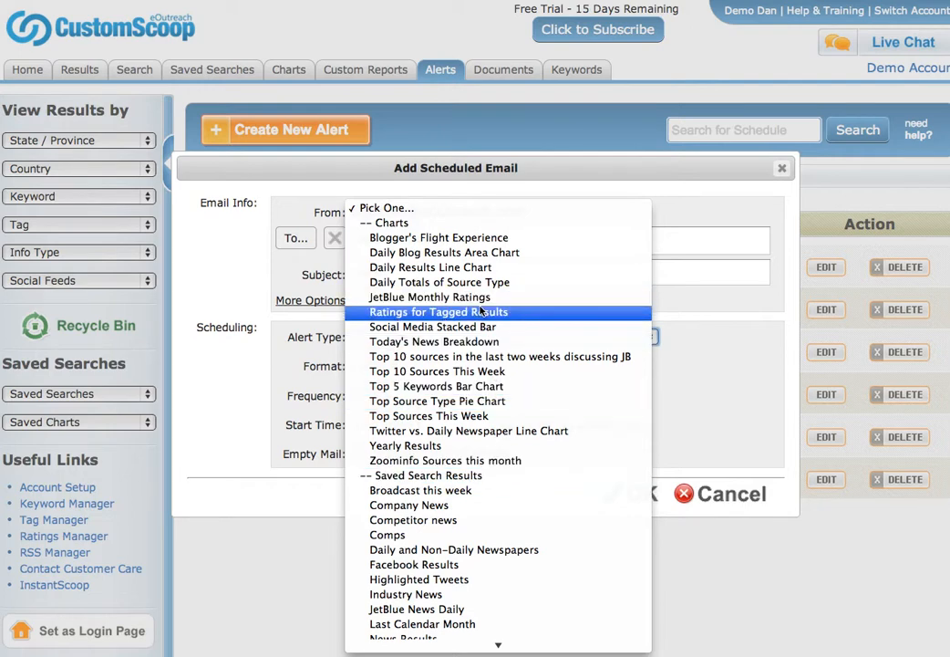
scroll(499, 517, down, 4)
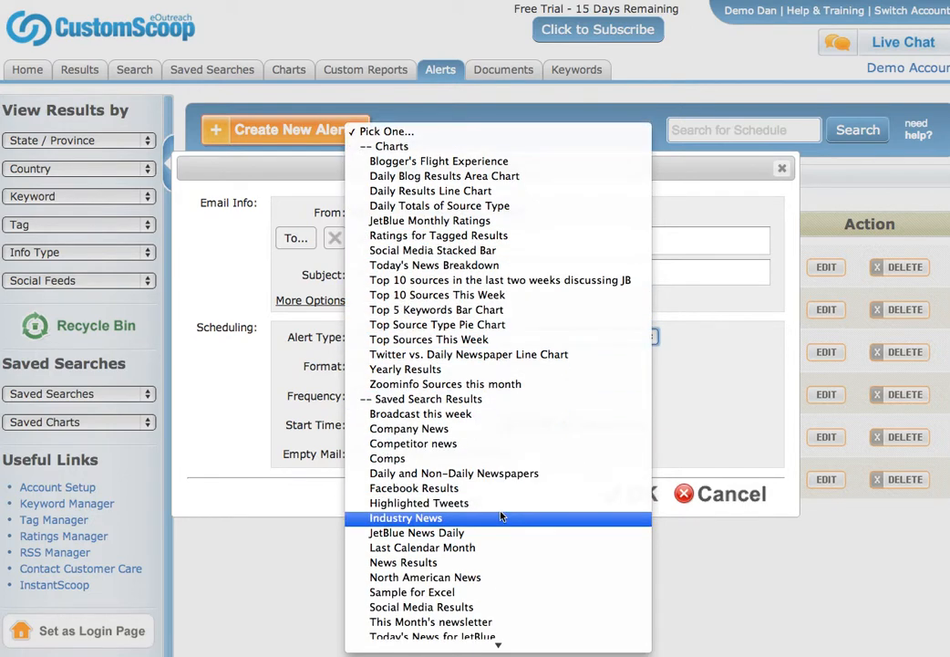
click(468, 593)
Set the format to XLS Custom and frequency to Weekly, then close the alert dialog.
click(423, 367)
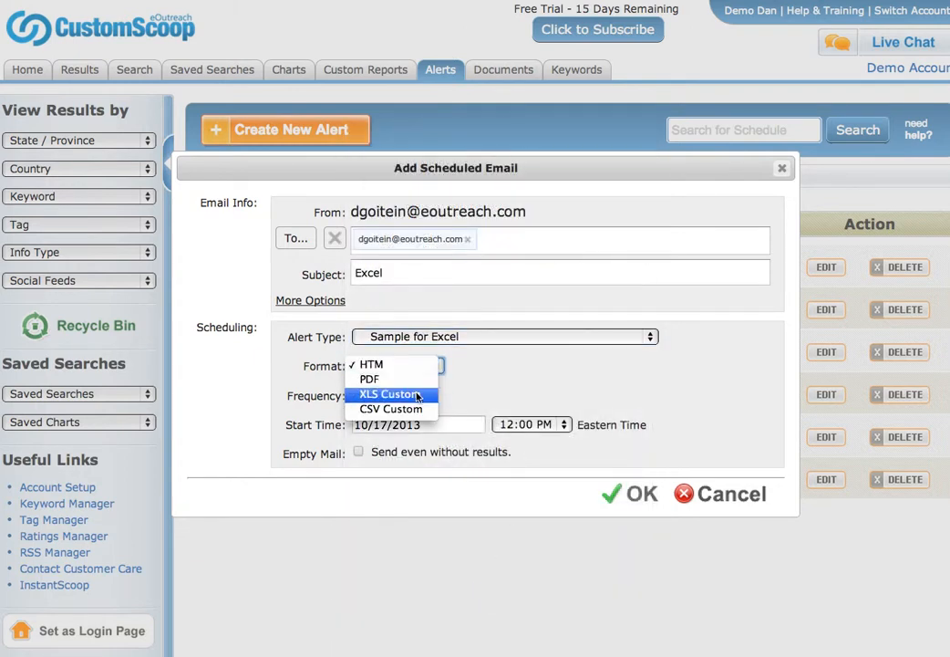
click(418, 395)
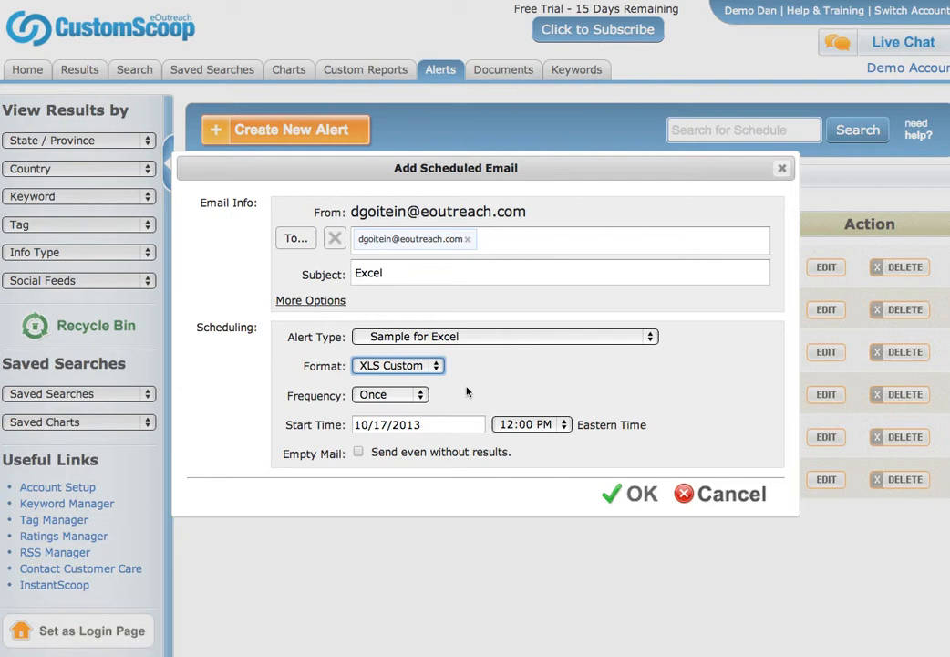
click(419, 395)
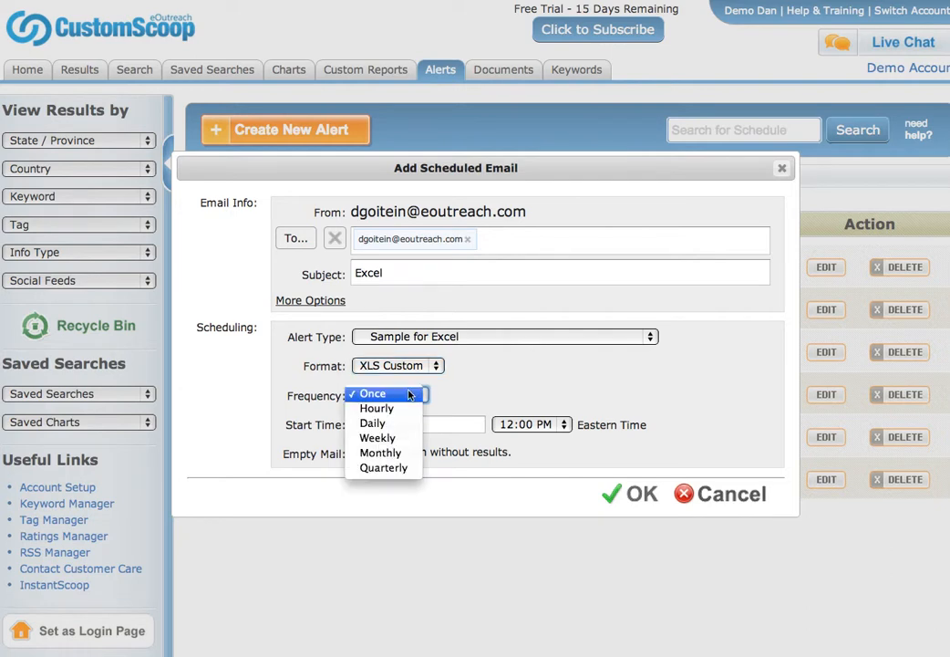
click(407, 438)
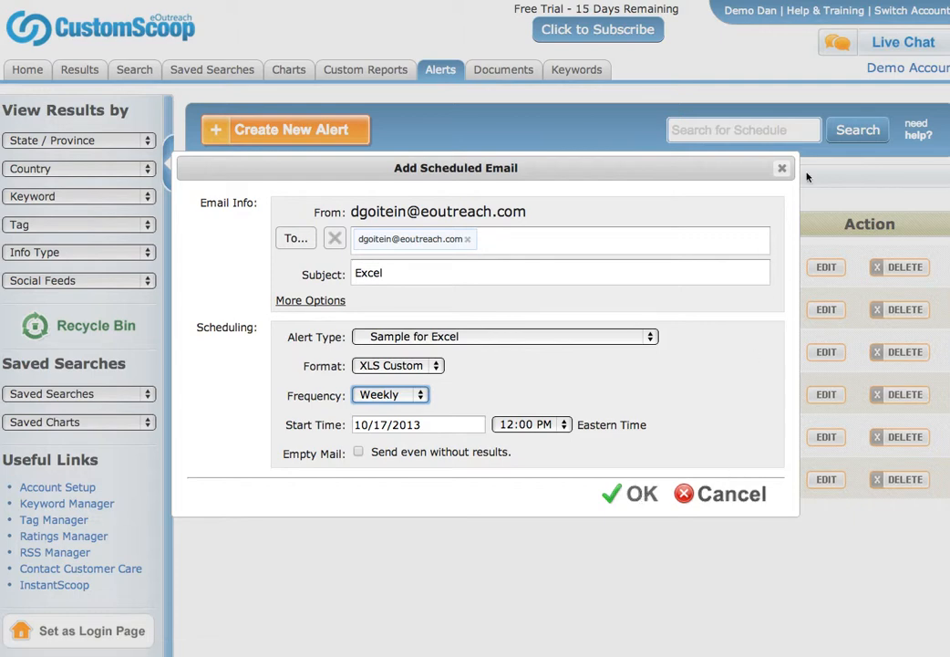
click(782, 169)
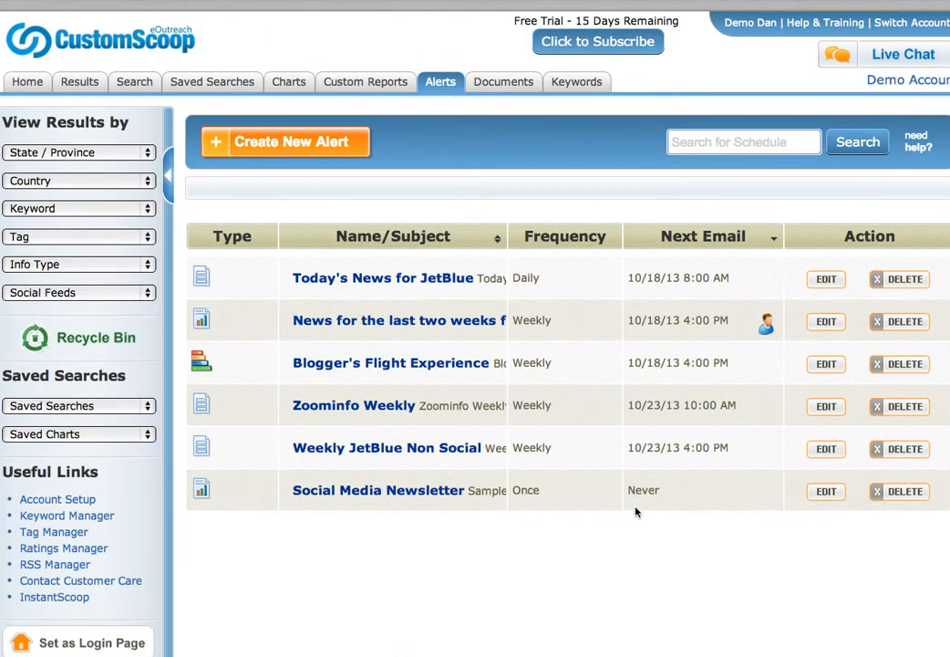